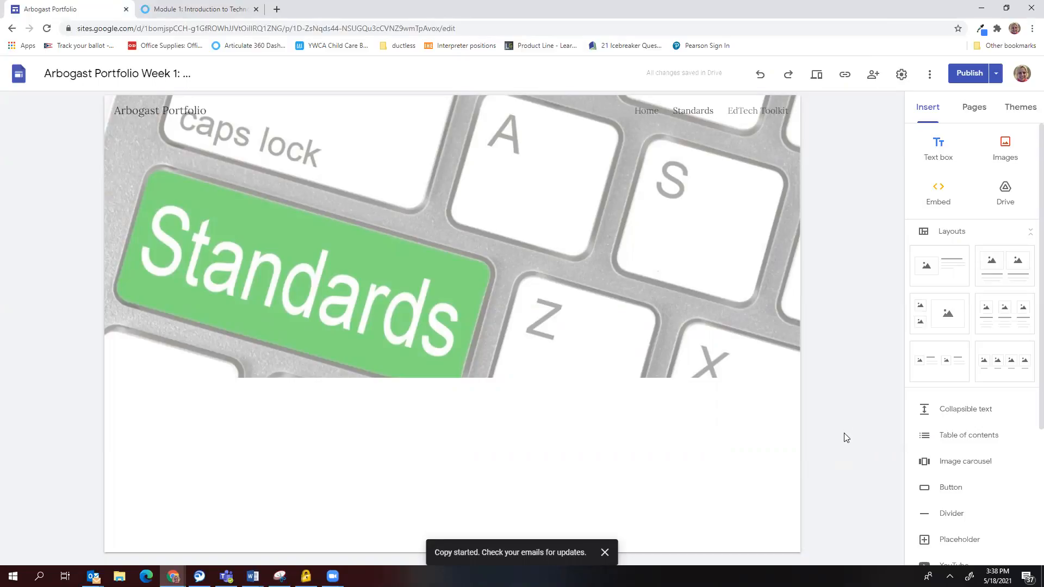
Show the copied site's Standards page with its green keyboard header image in the editor.
mouse_move(722, 207)
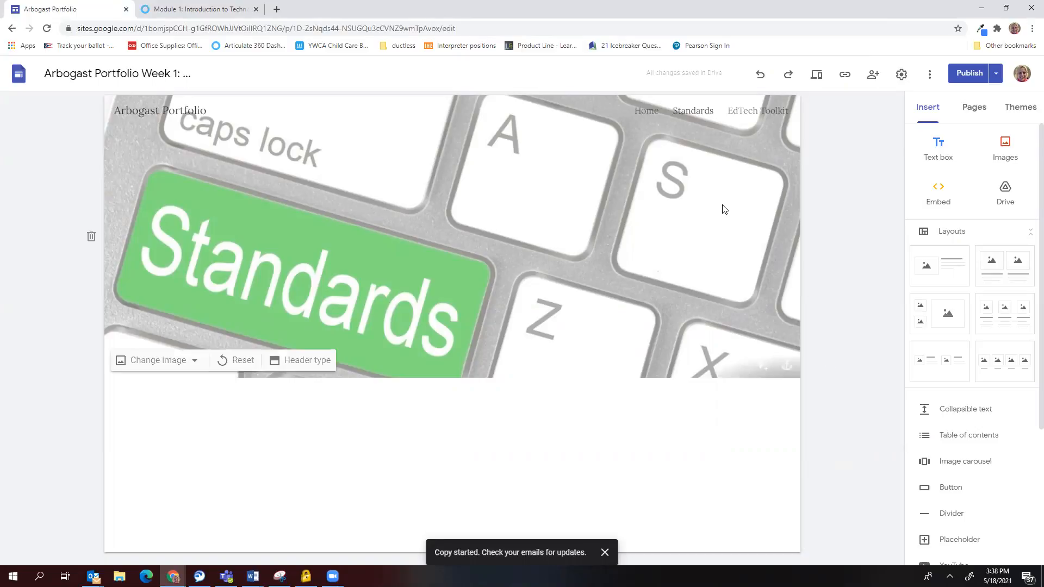
Switch to the Home page with the portfolio title header, photo and placeholder bio.
left_click(648, 112)
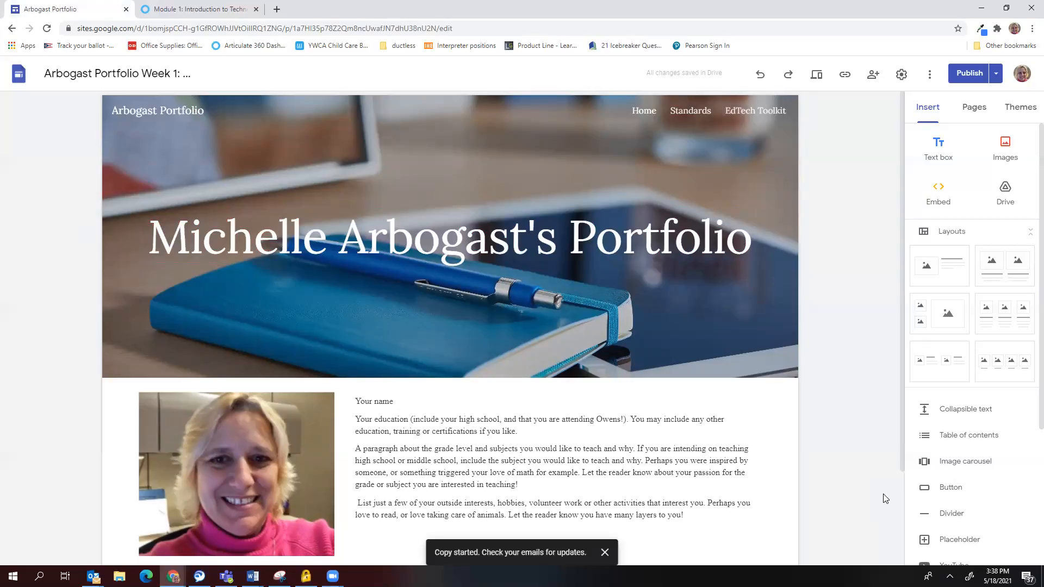
mouse_move(477, 241)
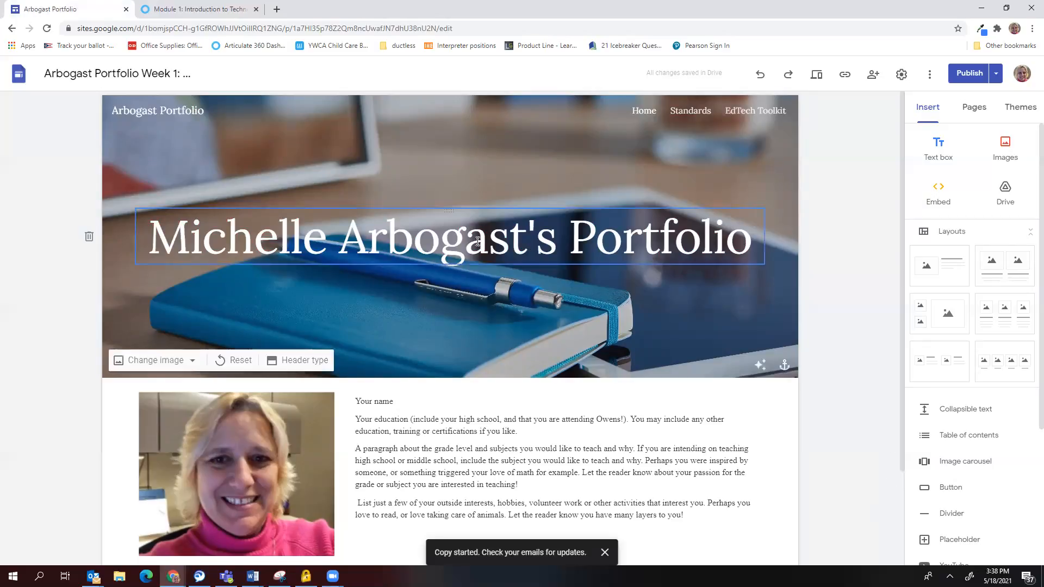
scroll(455, 306, "down", 2)
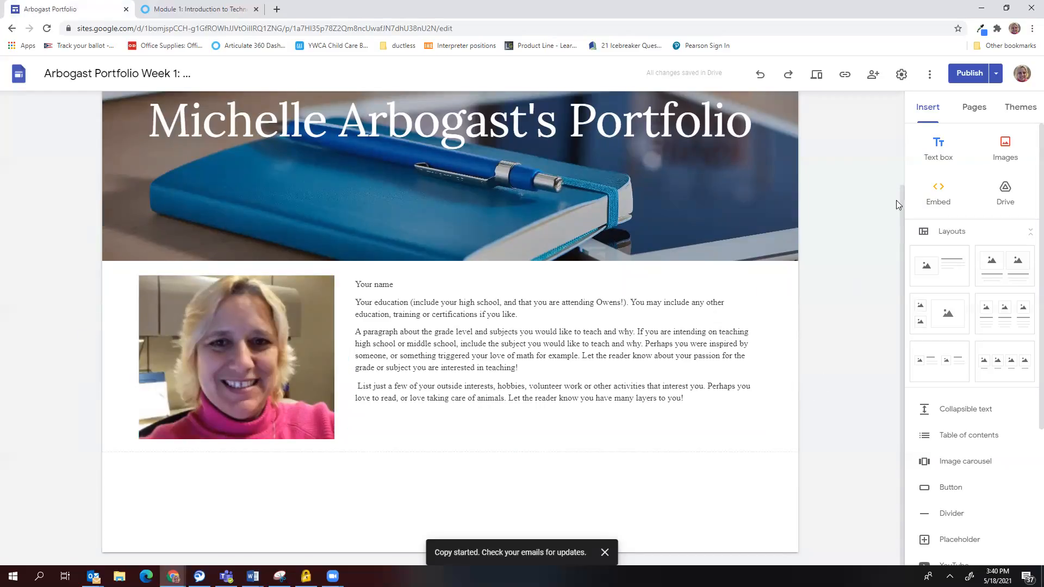
Upload the Arbogast 2.PNG portrait from Pictures as a new section below the about-me block.
left_click(1006, 148)
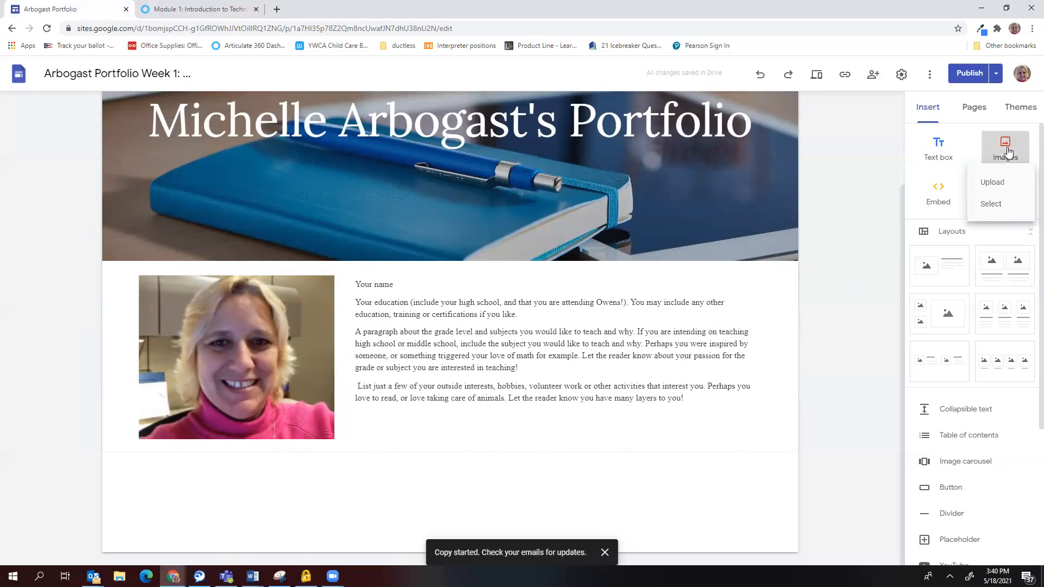
left_click(988, 186)
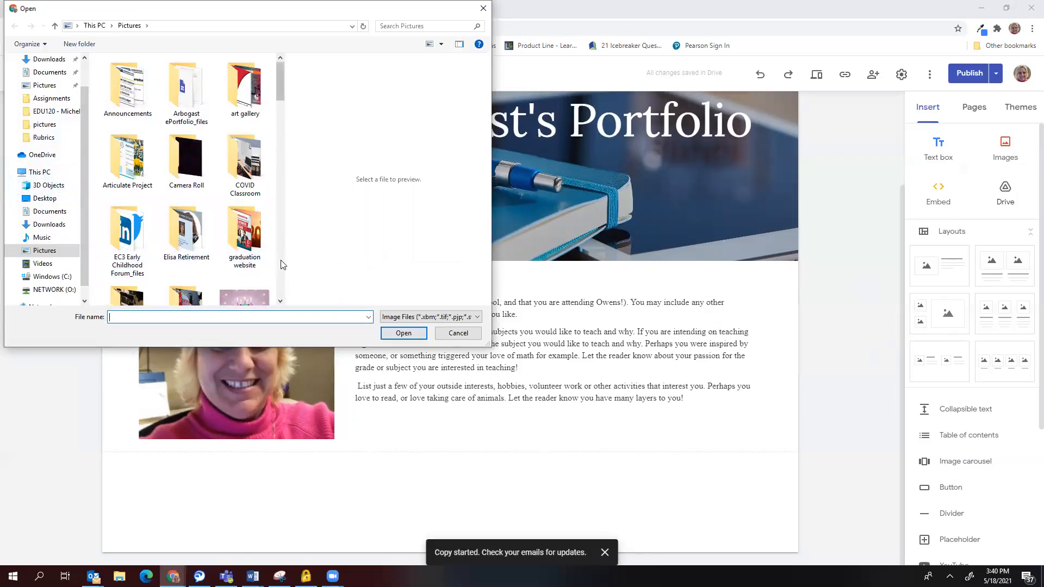
scroll(281, 265, "down", 3)
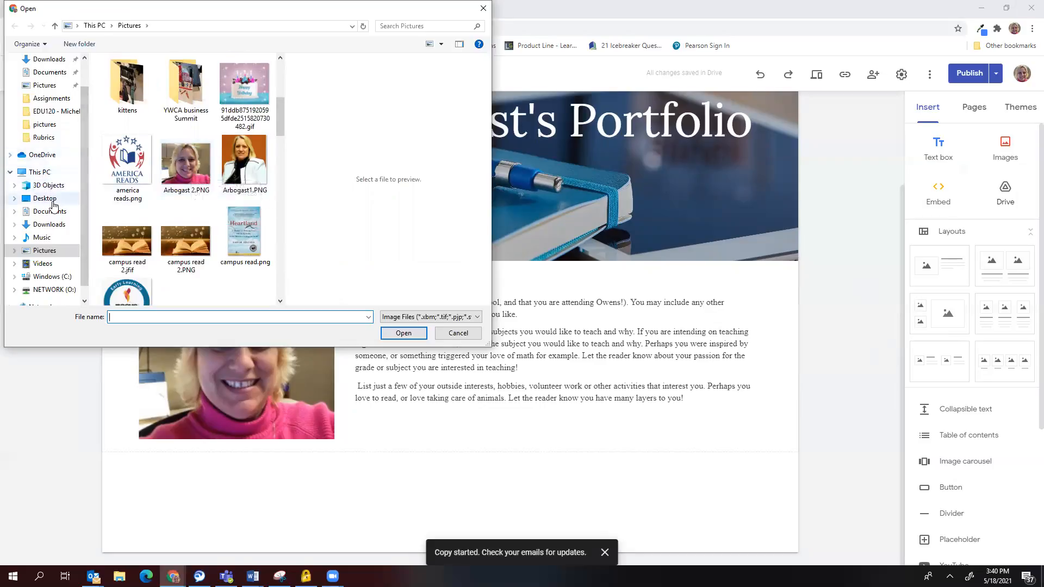
left_click(184, 173)
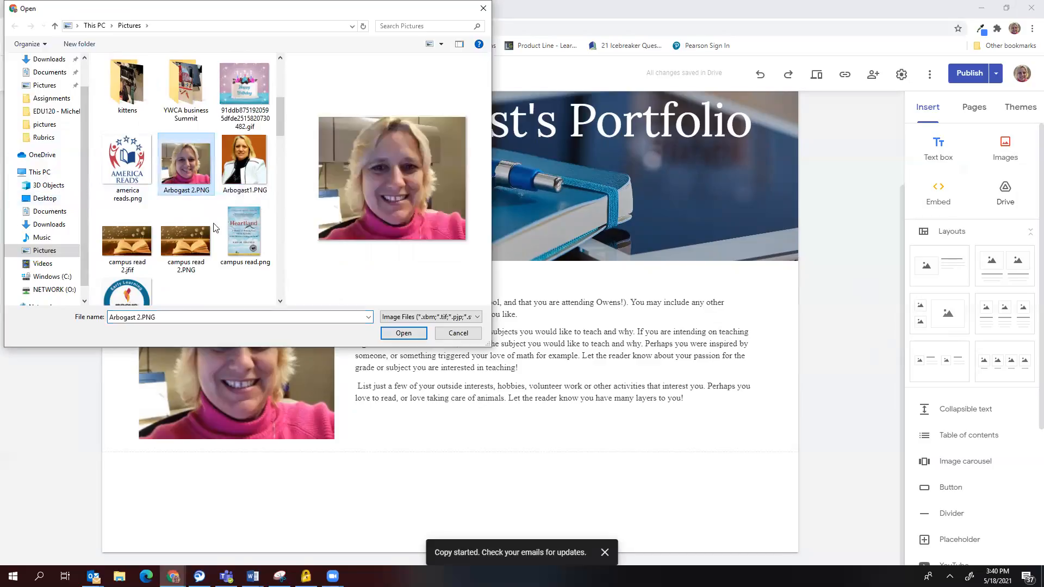
left_click(404, 334)
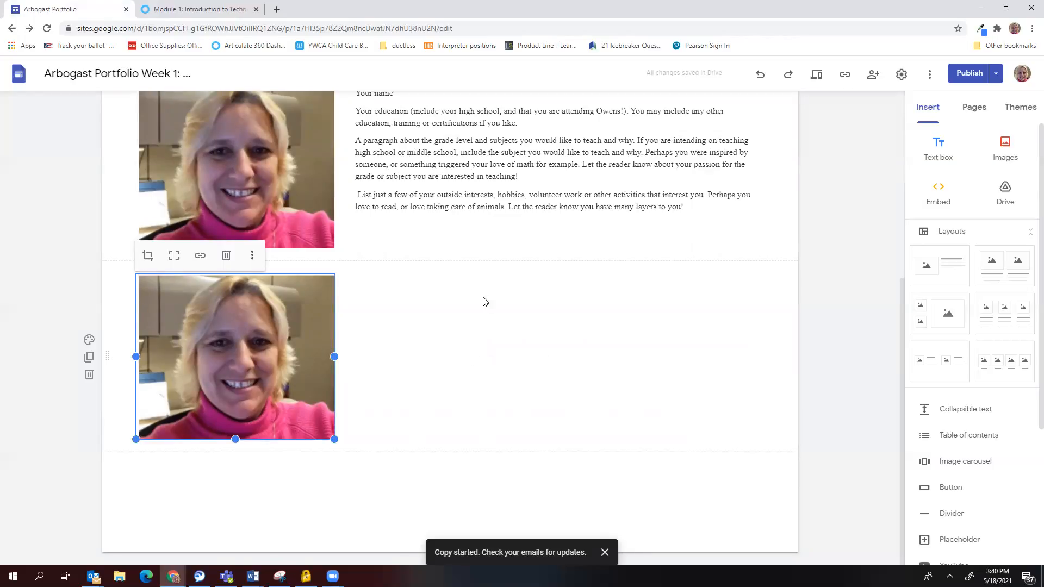
Insert an empty text box section and reposition it just above the second photo.
scroll(468, 272, "up", 3)
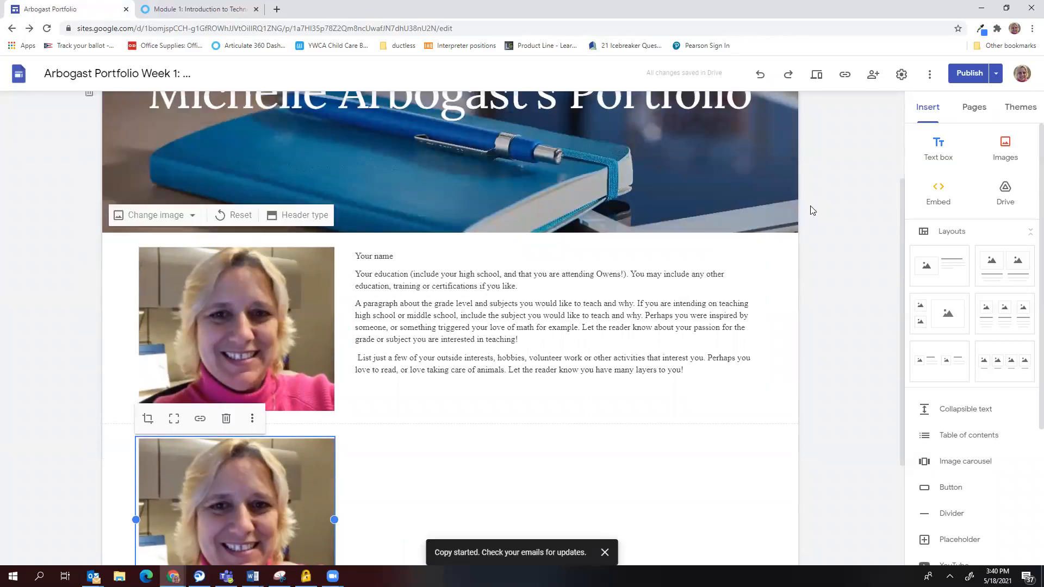
left_click(939, 153)
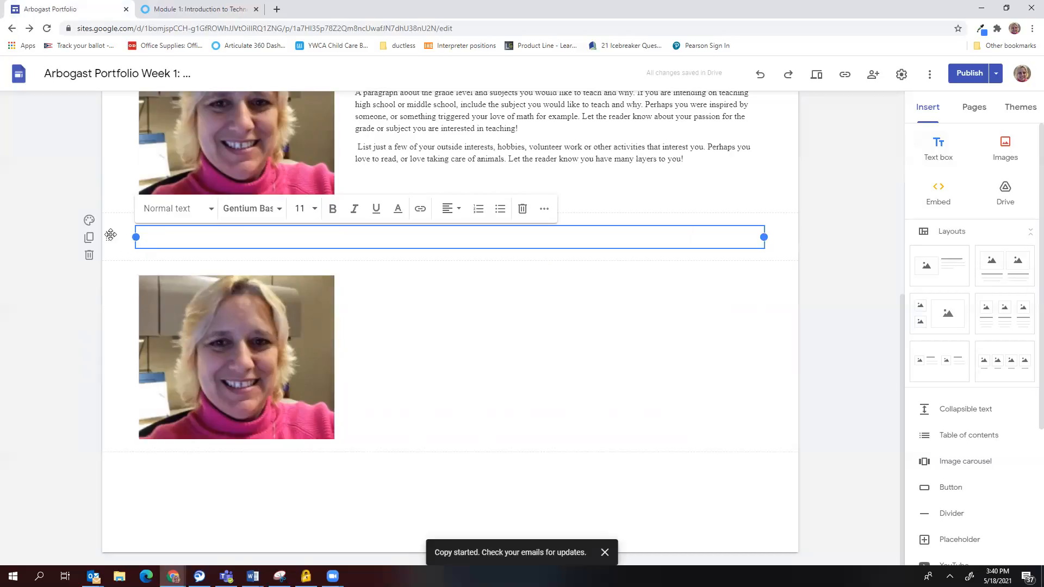
mouse_move(111, 234)
left_mouse_down()
mouse_move(117, 272)
mouse_move(109, 241)
left_mouse_up()
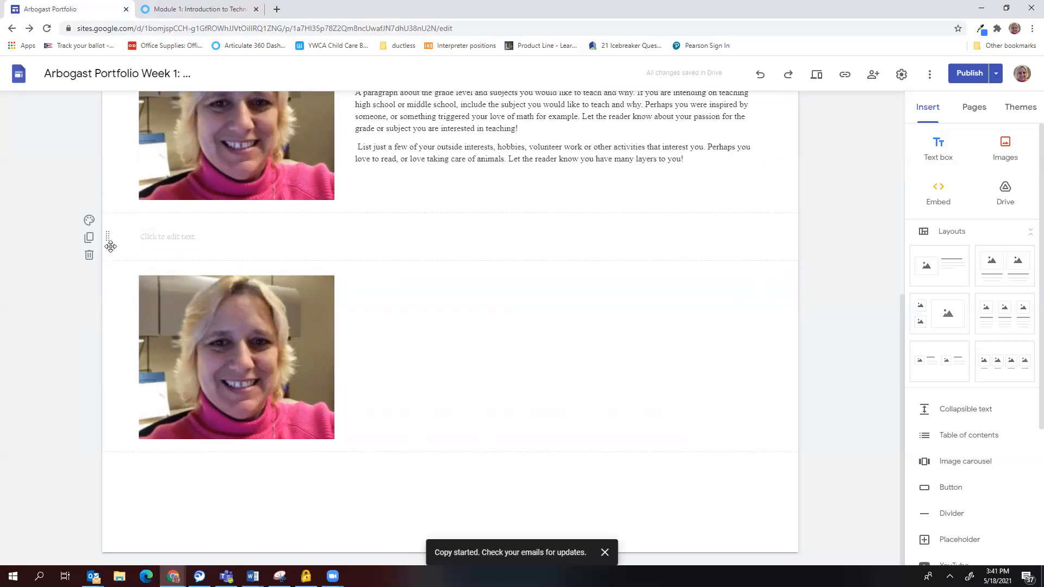
mouse_move(106, 237)
left_mouse_down()
mouse_move(107, 450)
mouse_move(119, 231)
left_mouse_up()
mouse_move(107, 239)
left_mouse_down()
mouse_move(109, 256)
mouse_move(107, 241)
left_mouse_up()
left_click(169, 235)
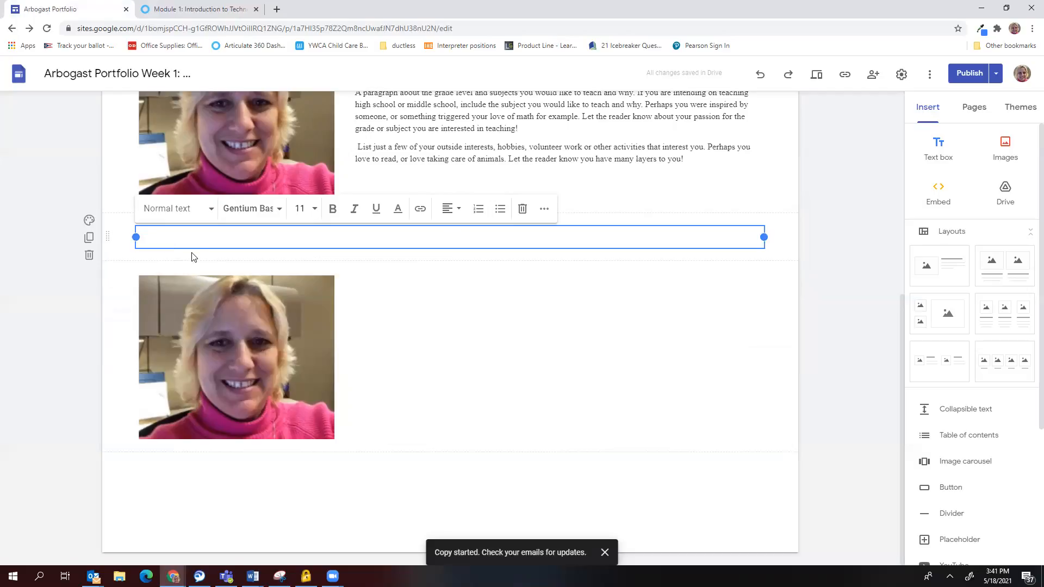
left_click_drag(196, 248, 415, 300)
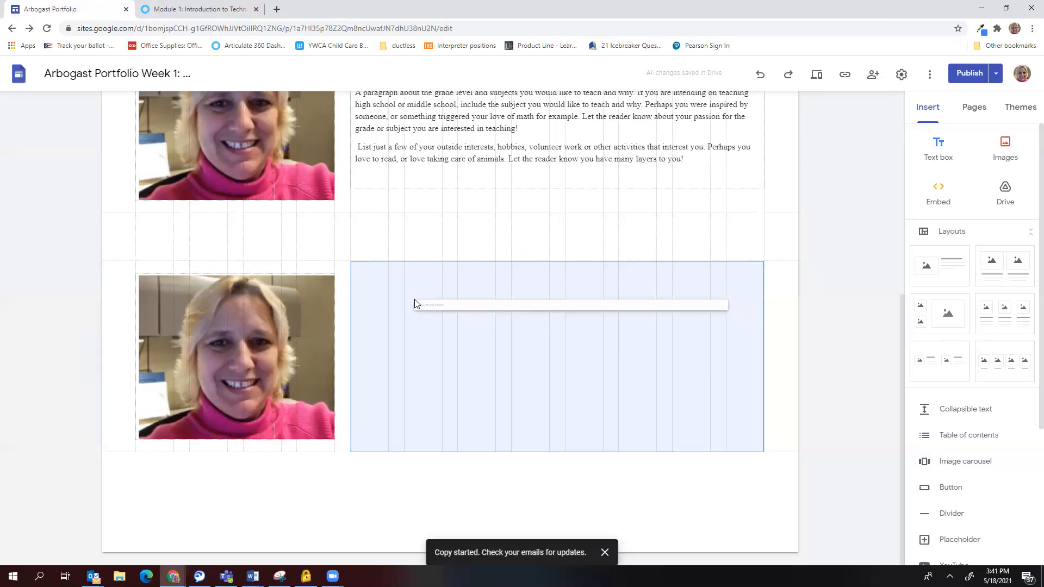
Place the text box beside the photo and type 'when I type in the box, it is side by side.'.
left_click_drag(415, 299, 411, 304)
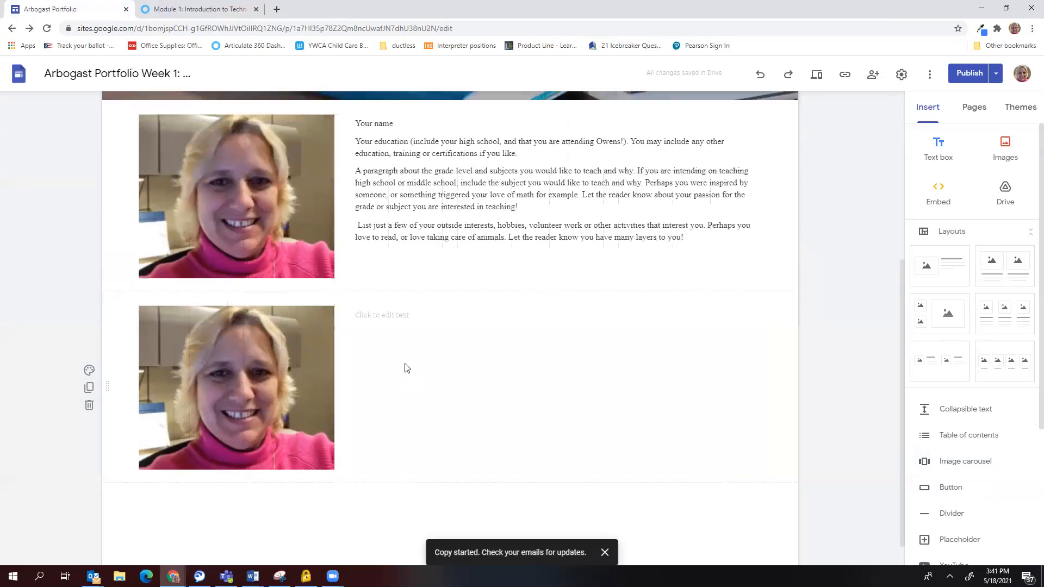
left_click(370, 317)
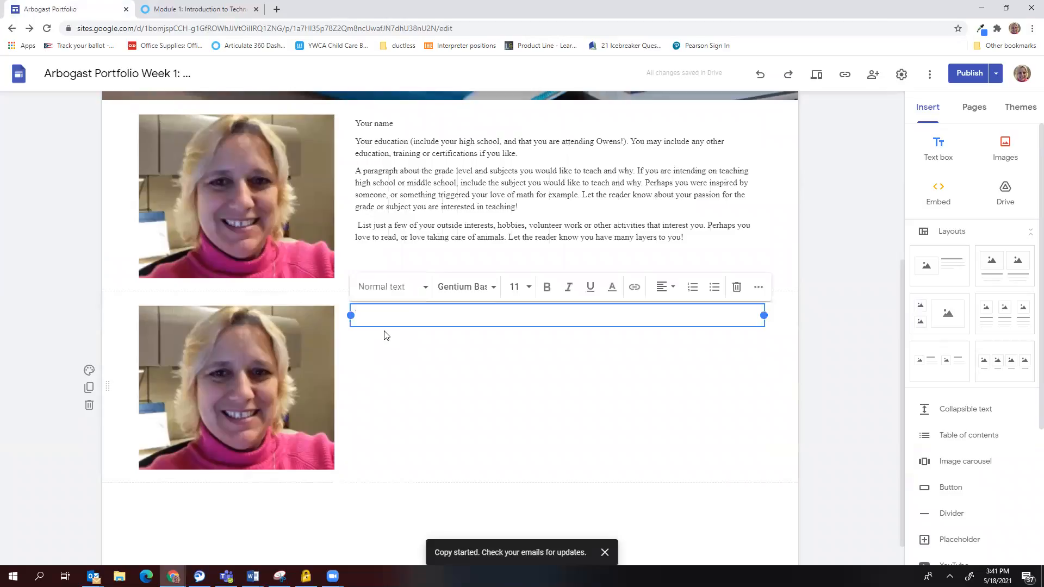
type("when I type in the box, it is ")
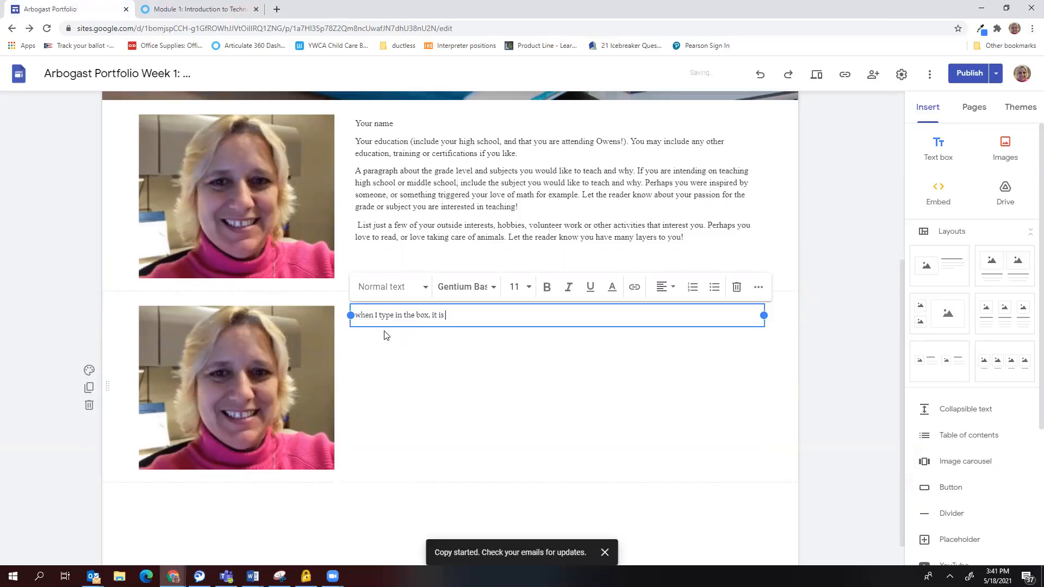
type("side by side.")
key("Return")
key("Return")
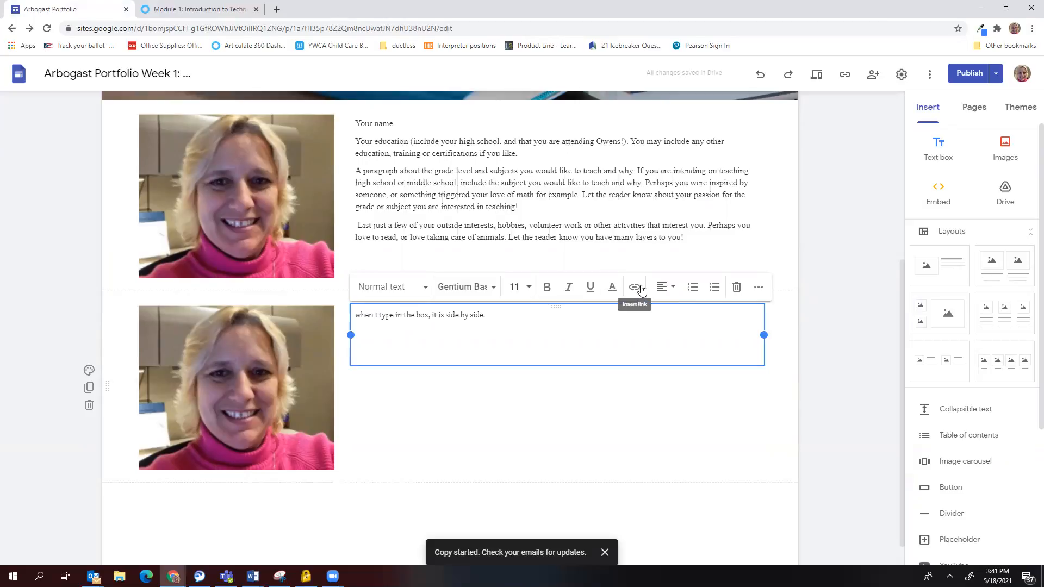
left_click(422, 404)
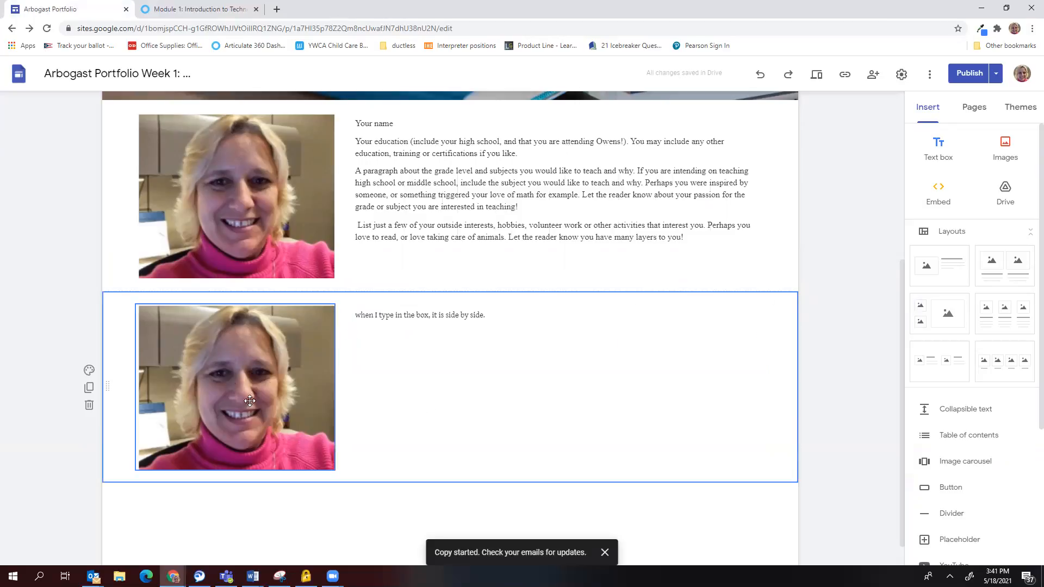
Try light grey and pink section backgrounds, settling on the light grey Emphasis style.
left_click(89, 372)
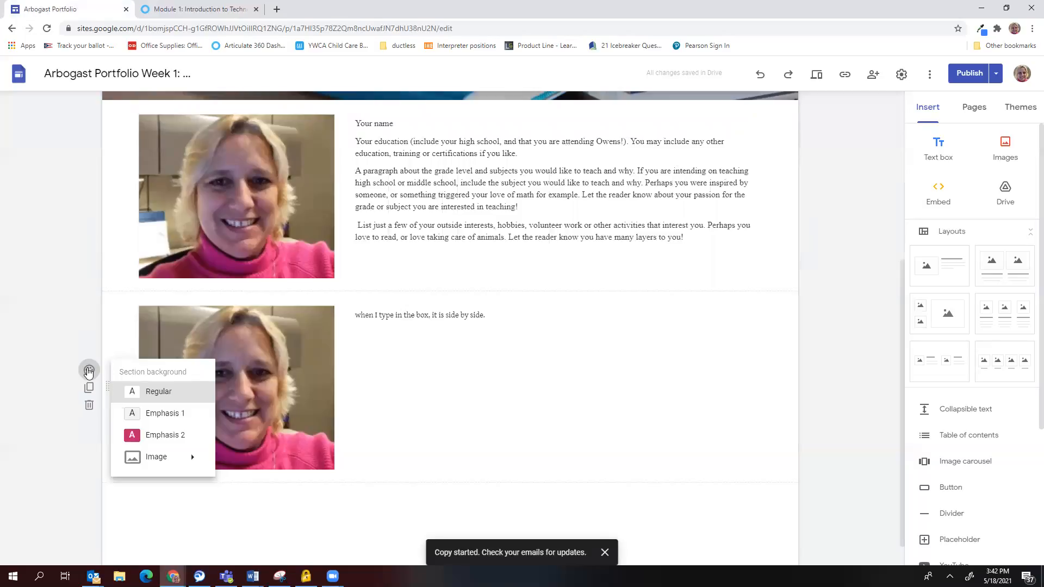
left_click(158, 414)
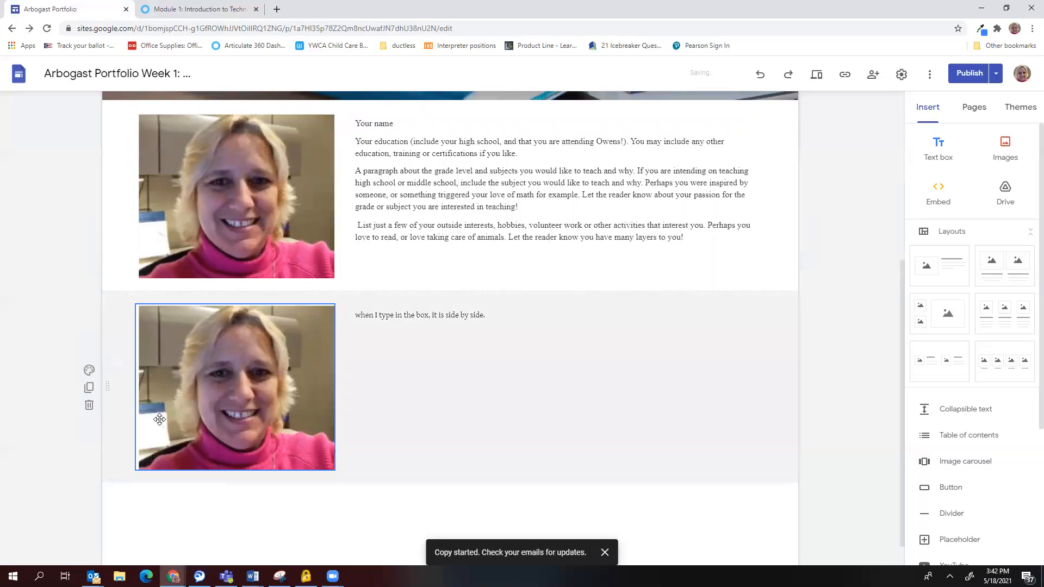
left_click(89, 372)
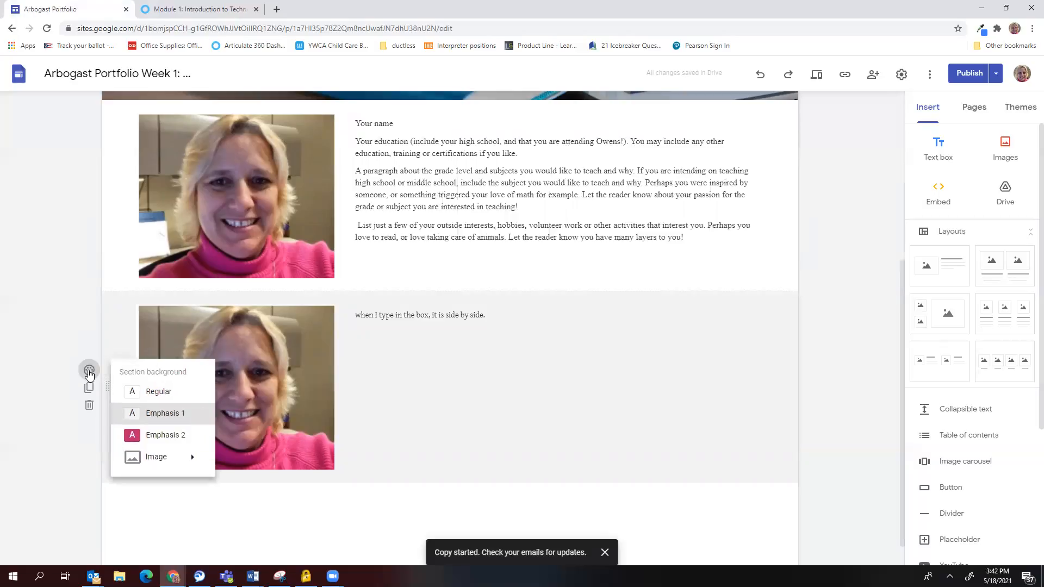
left_click(147, 435)
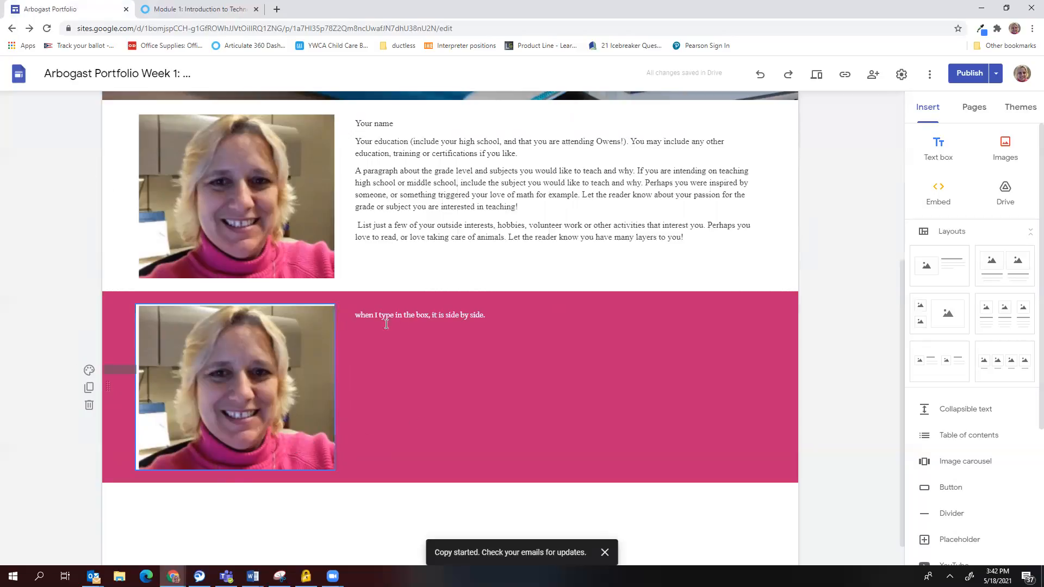
left_click(88, 372)
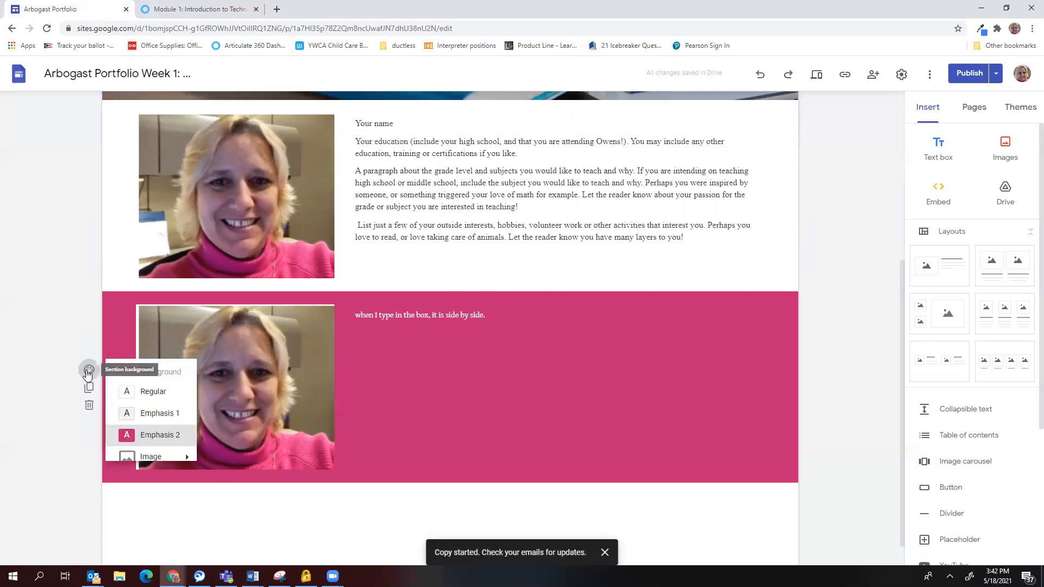
mouse_move(136, 463)
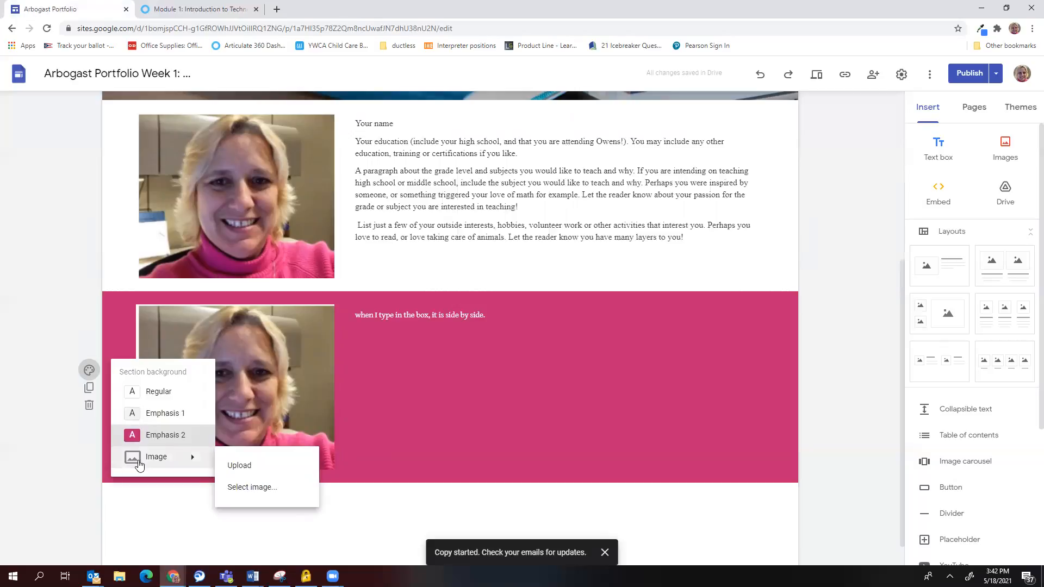
left_click(153, 414)
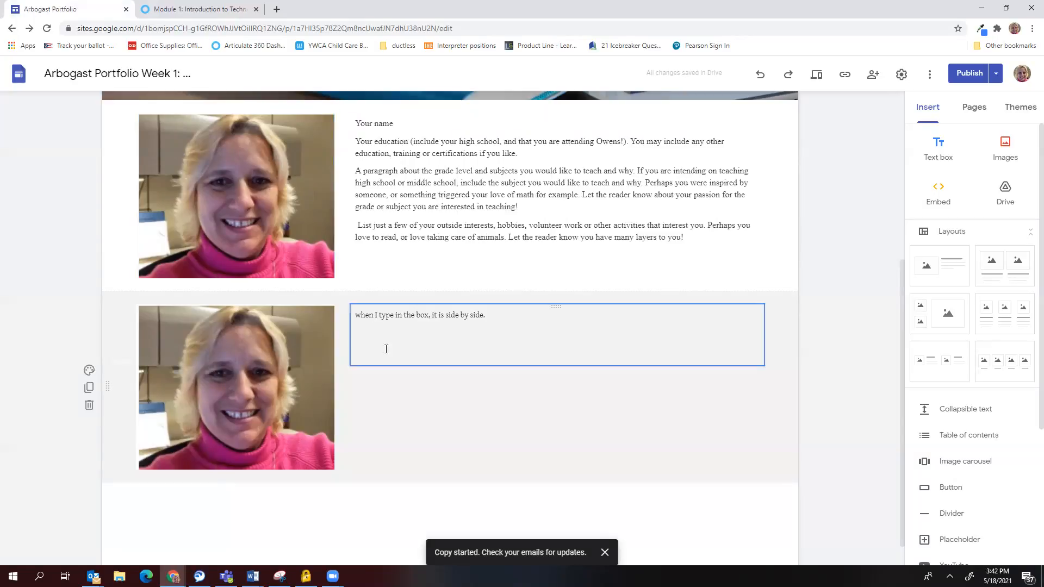
Remove the duplicate Arbogast 2 photo and delete the test sentence section.
left_click(302, 343)
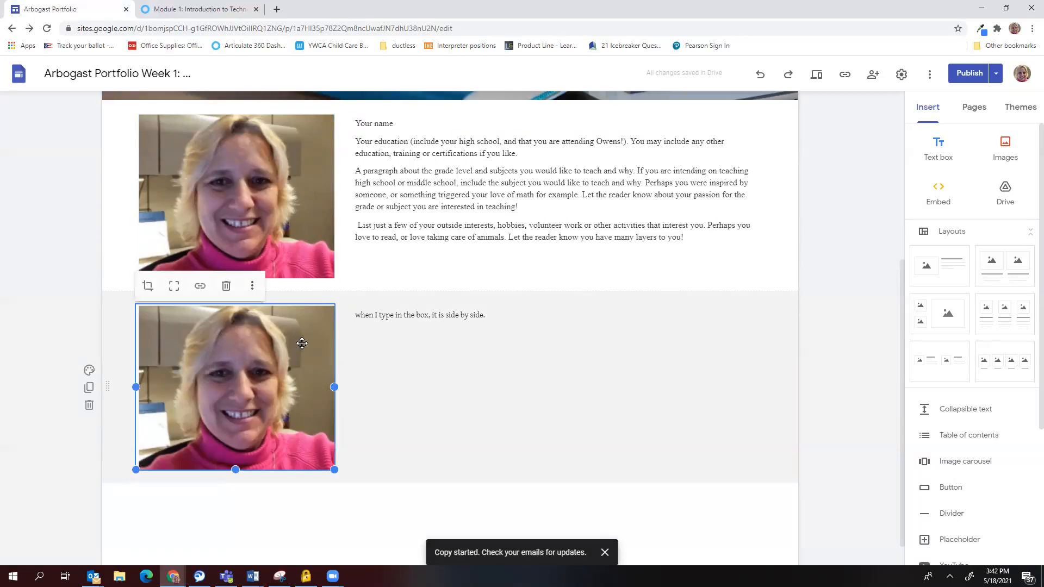
left_click(226, 287)
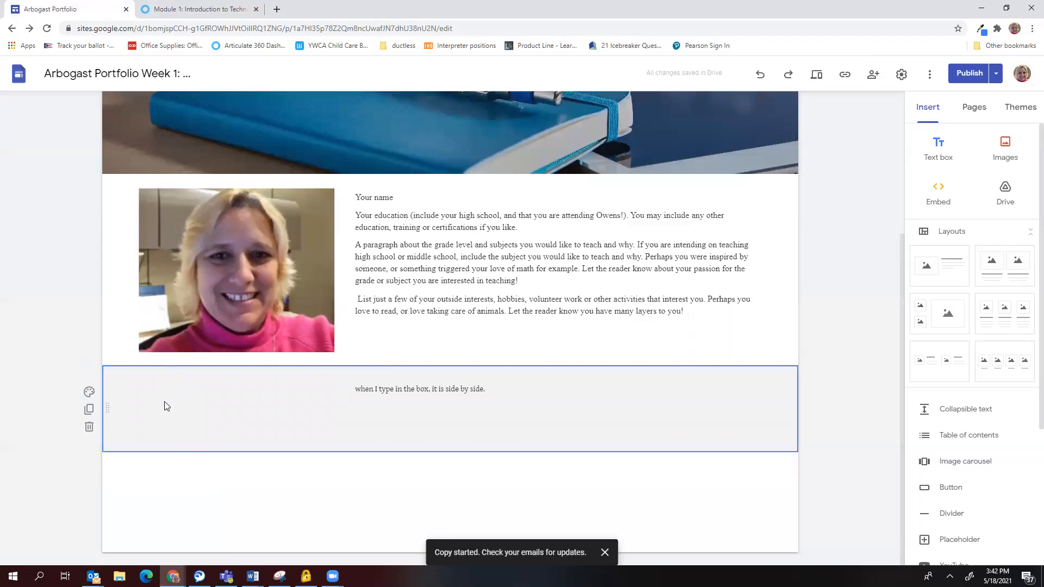
left_click(89, 430)
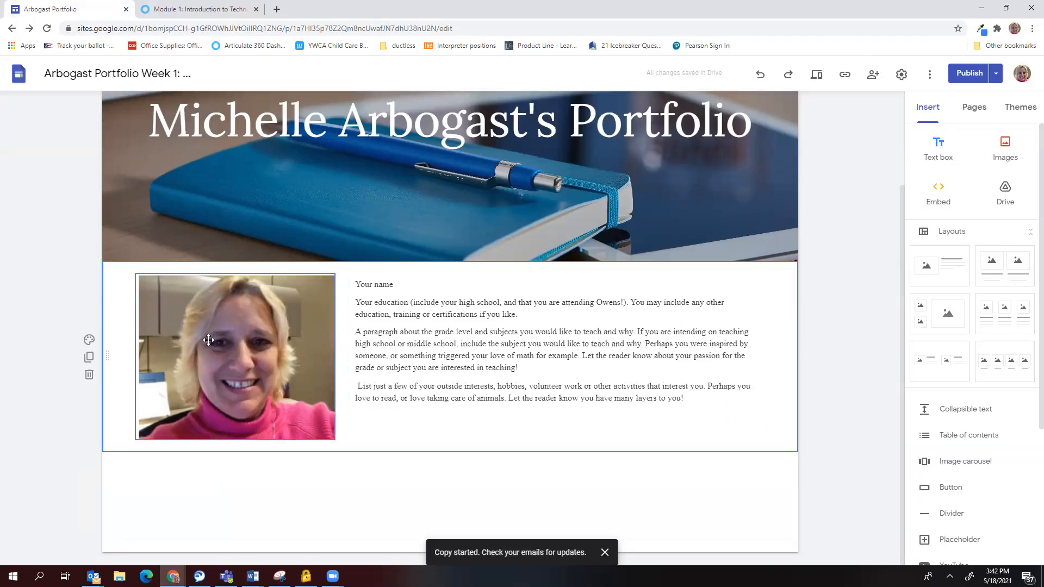
left_click_drag(209, 340, 726, 331)
left_click_drag(655, 312, 138, 313)
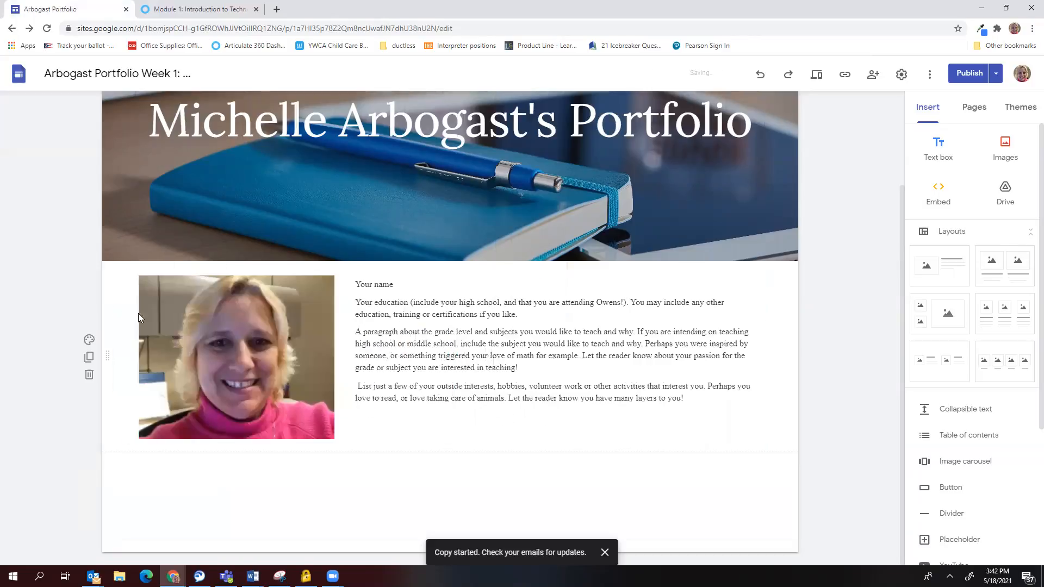
left_click_drag(299, 357, 405, 296)
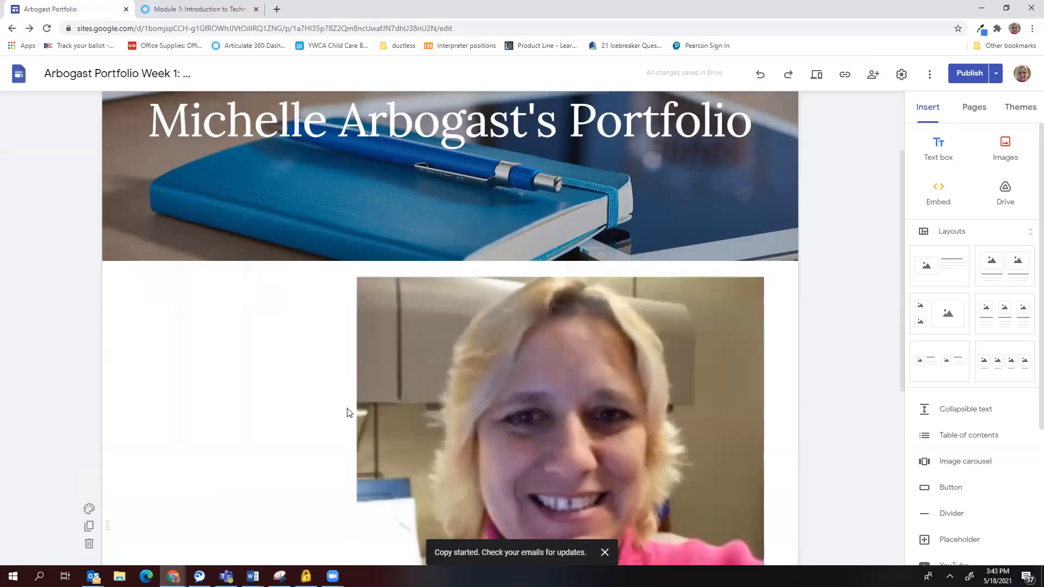
scroll(463, 346, "down", 3)
scroll(463, 346, "down", 2)
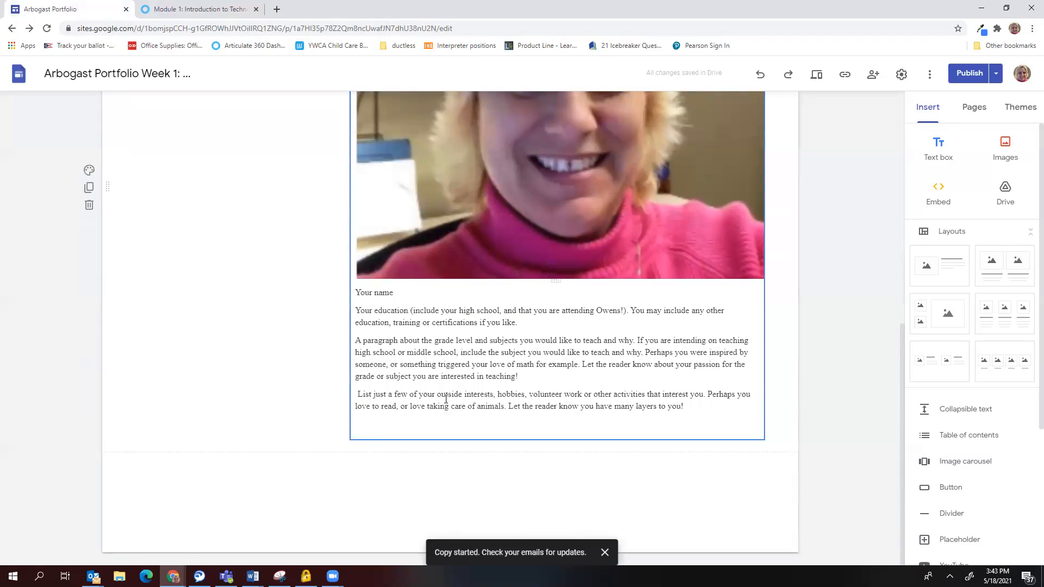
scroll(446, 399, "up", 5)
left_click_drag(320, 295, 546, 300)
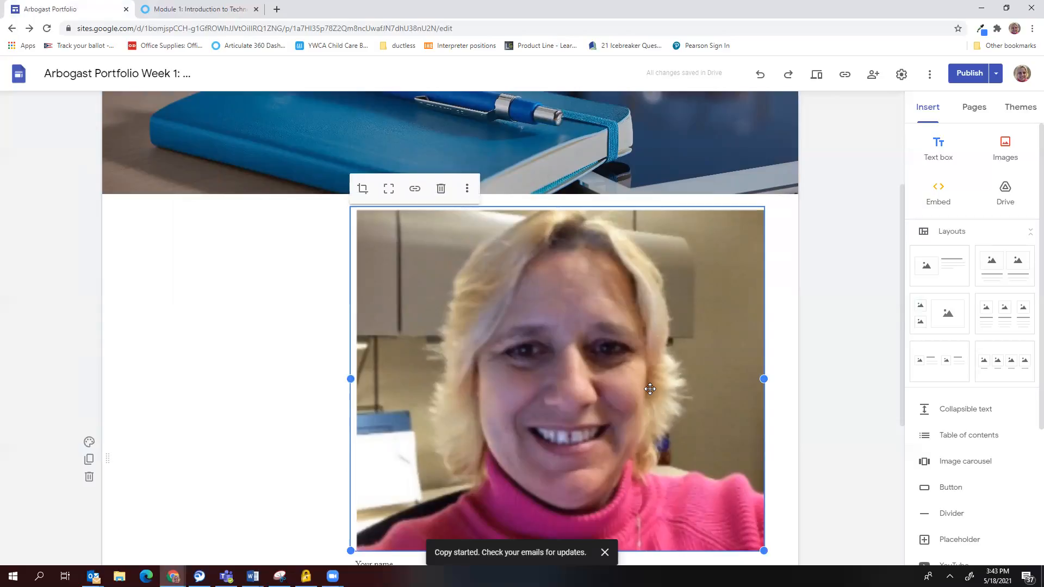
left_click_drag(513, 398, 124, 279)
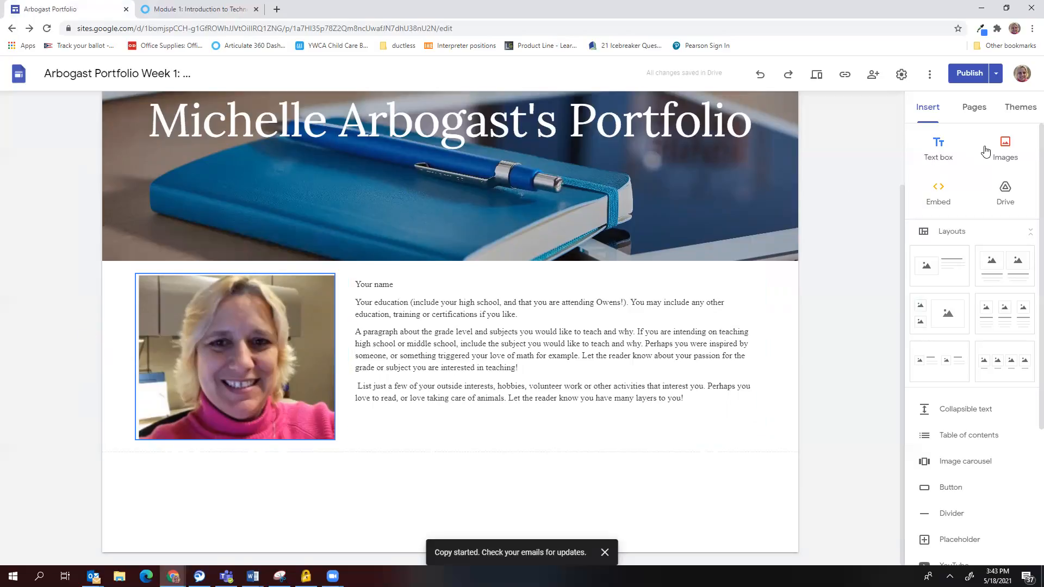
left_click(1004, 158)
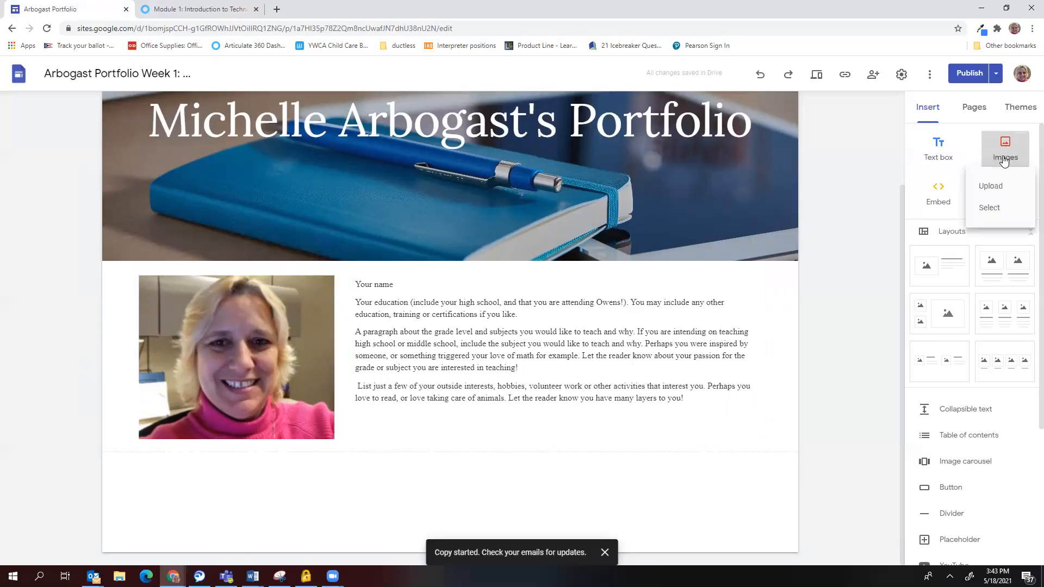
left_click(990, 208)
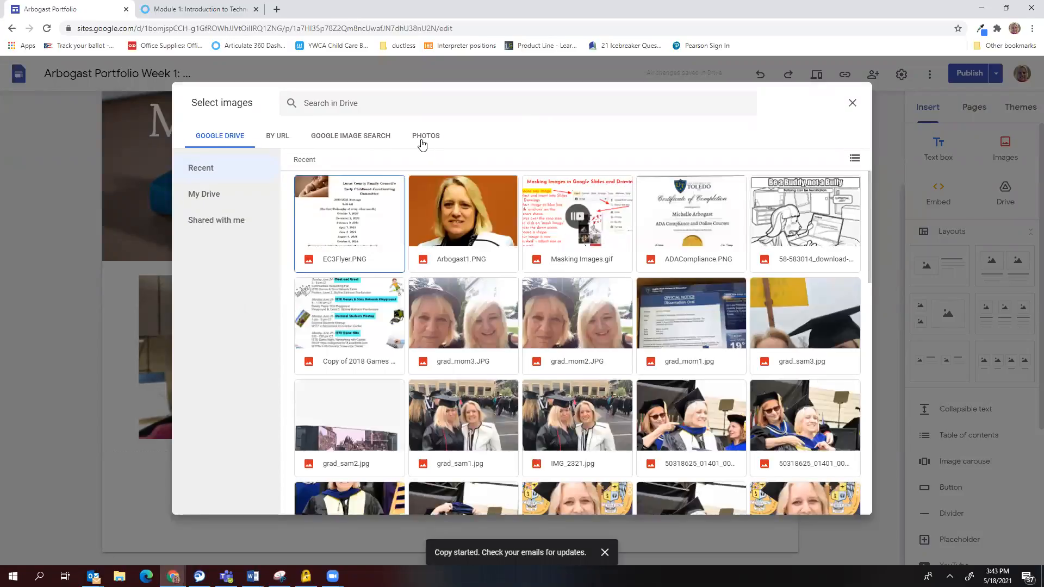
left_click(280, 143)
left_click(342, 141)
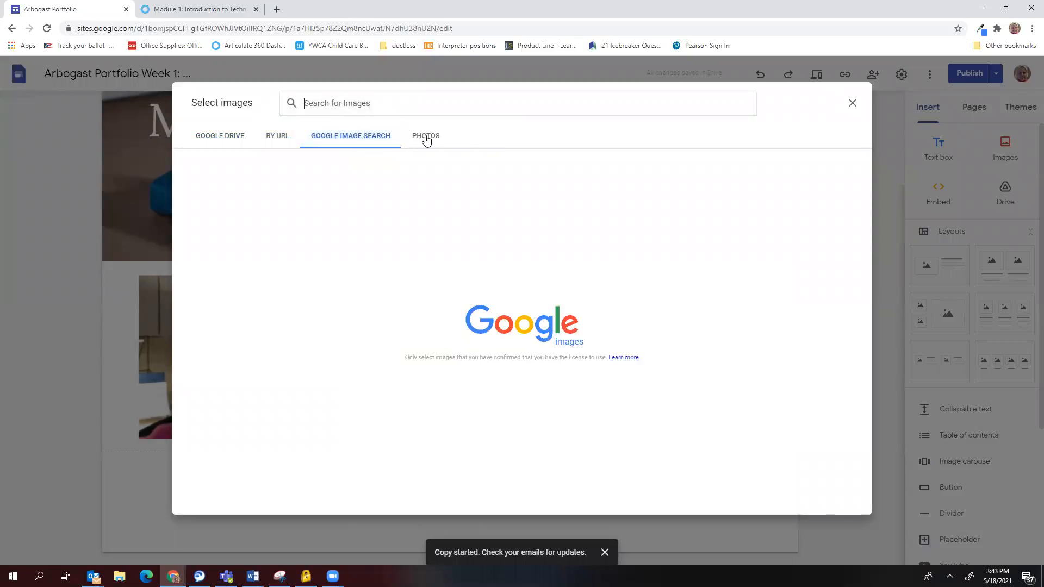
left_click(852, 105)
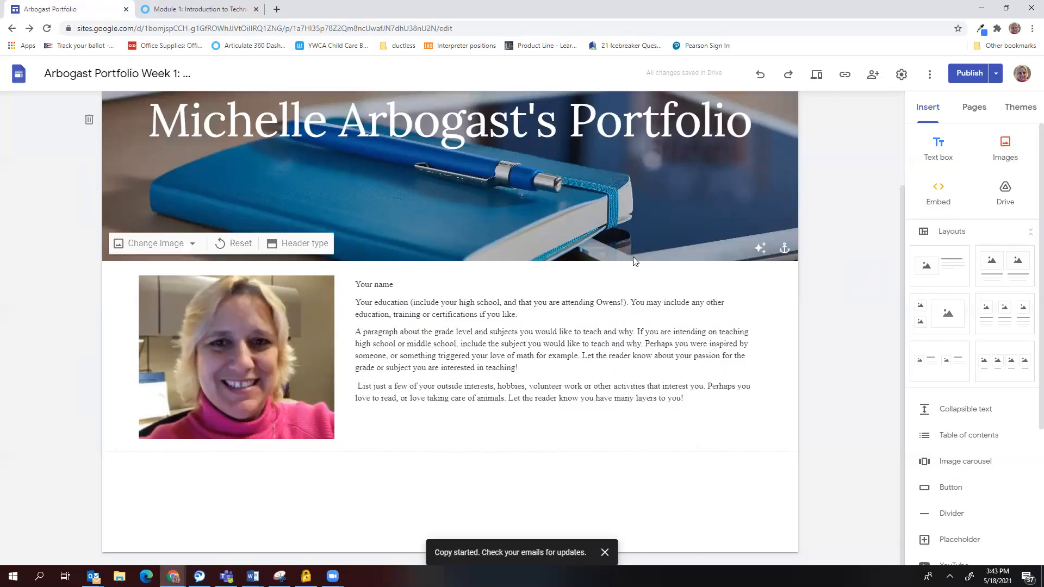
Go to the Standards page from the site navigation bar, showing its keyboard banner and empty body.
scroll(593, 225, "up", 3)
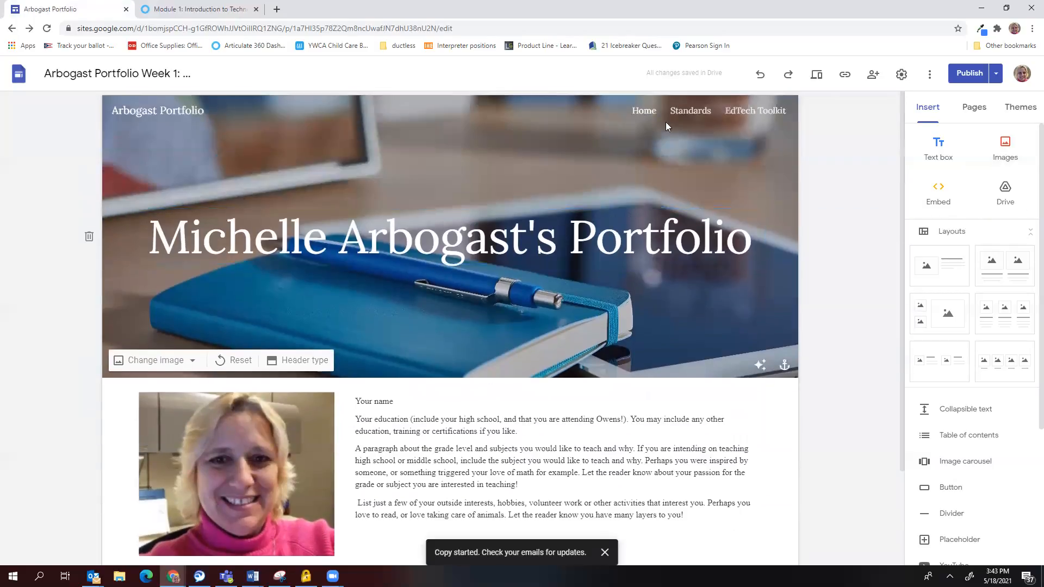
left_click(684, 113)
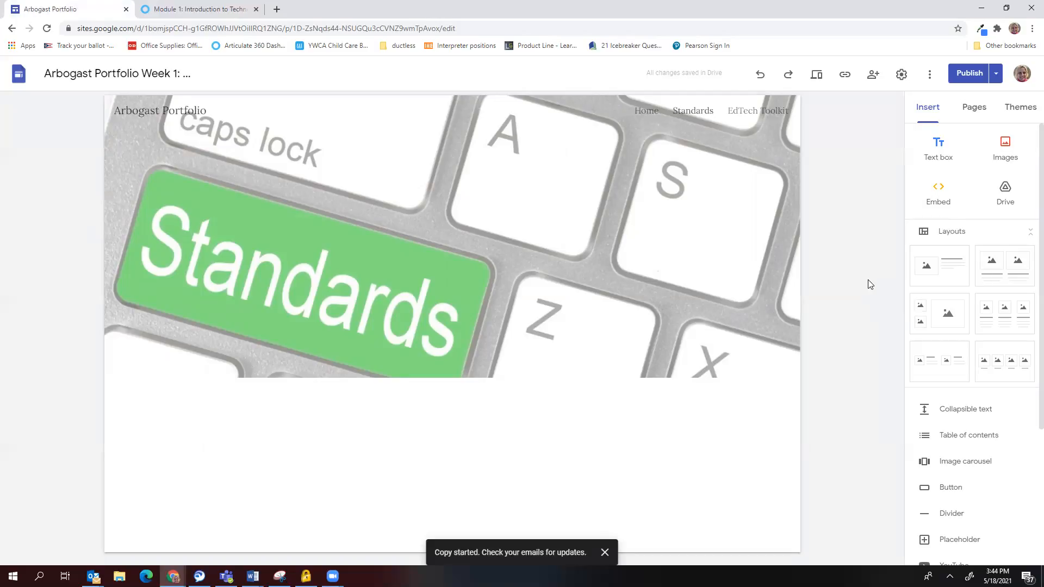
Switch to the Module 1 tab showing the Technology Standards for Students and Educators lesson.
left_click(191, 15)
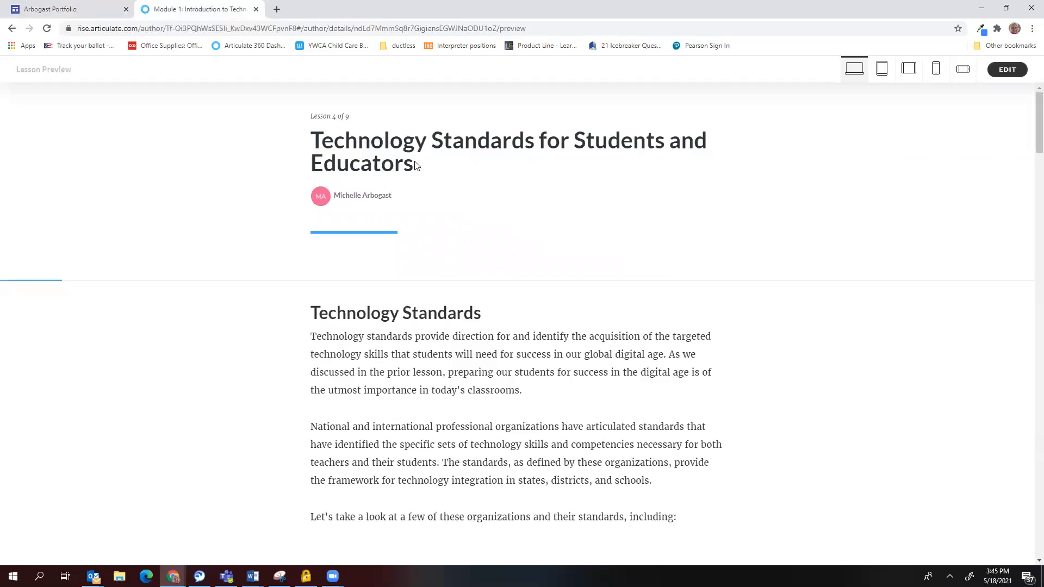
Scroll the lesson down to the ISTE Standards for Educators PDF download (141.3 KB).
scroll(535, 269, "down", 8)
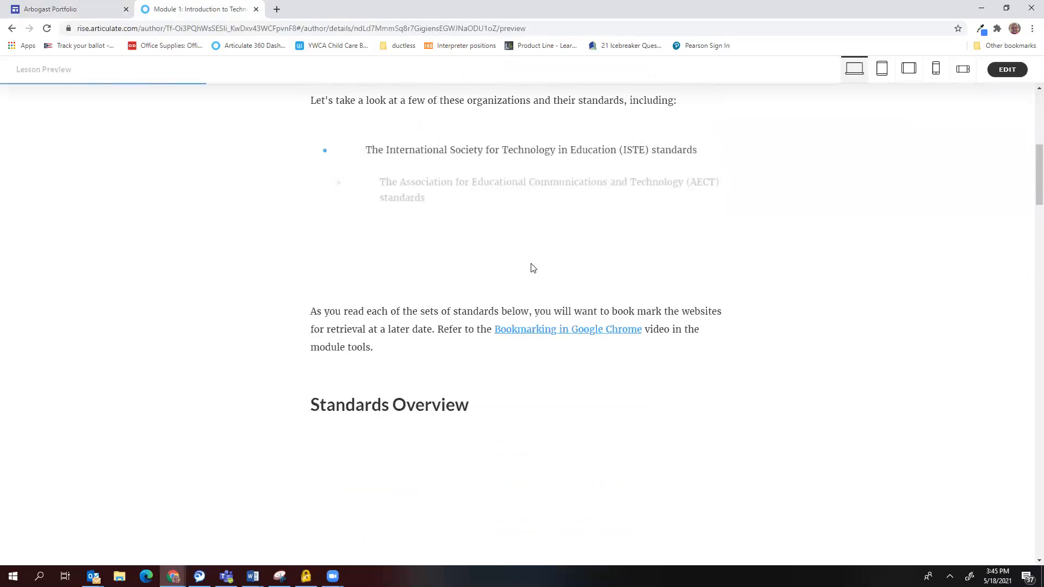
scroll(530, 269, "down", 3)
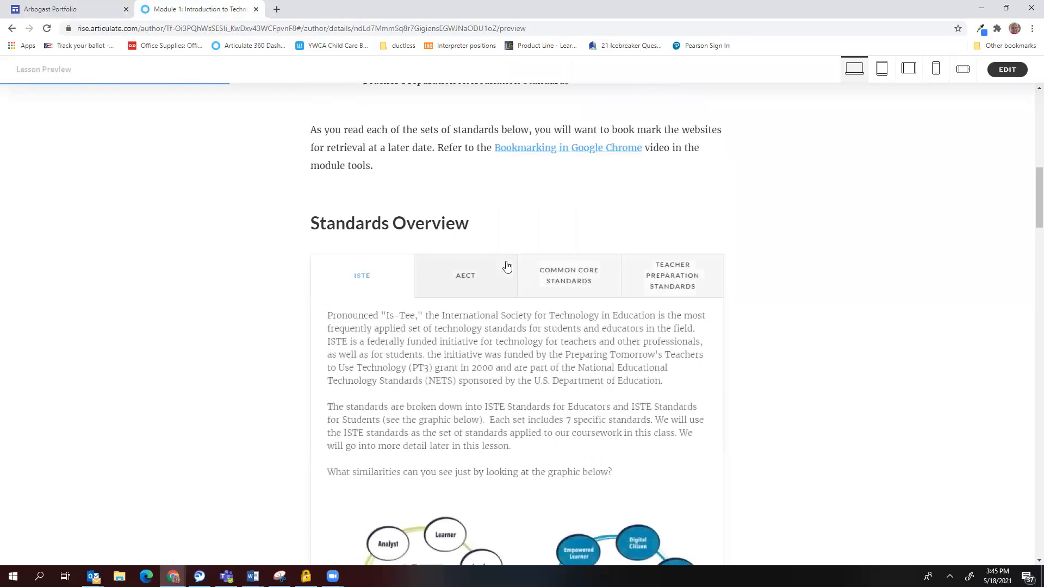
scroll(431, 256, "down", 10)
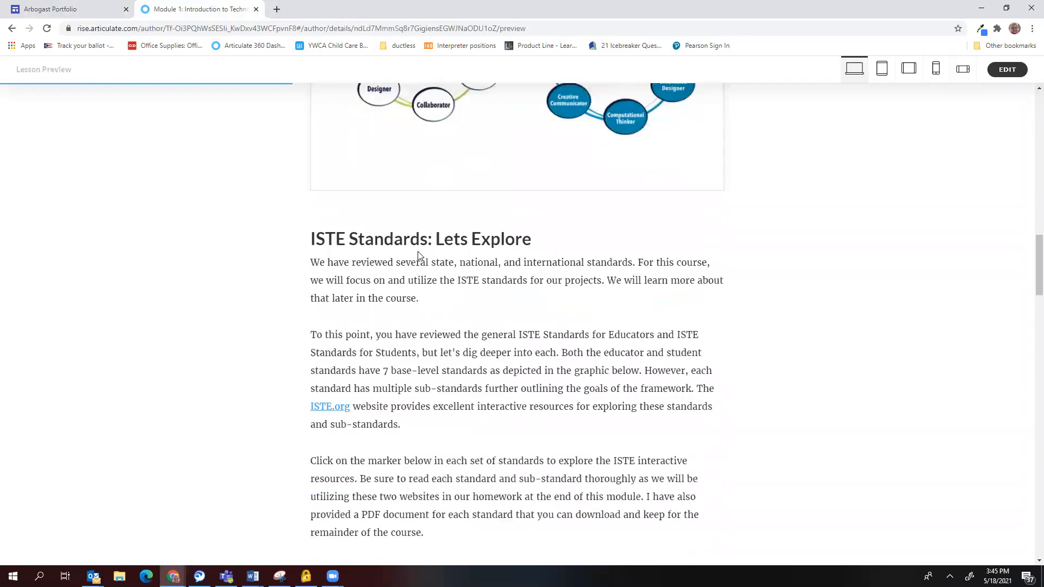
scroll(419, 255, "down", 12)
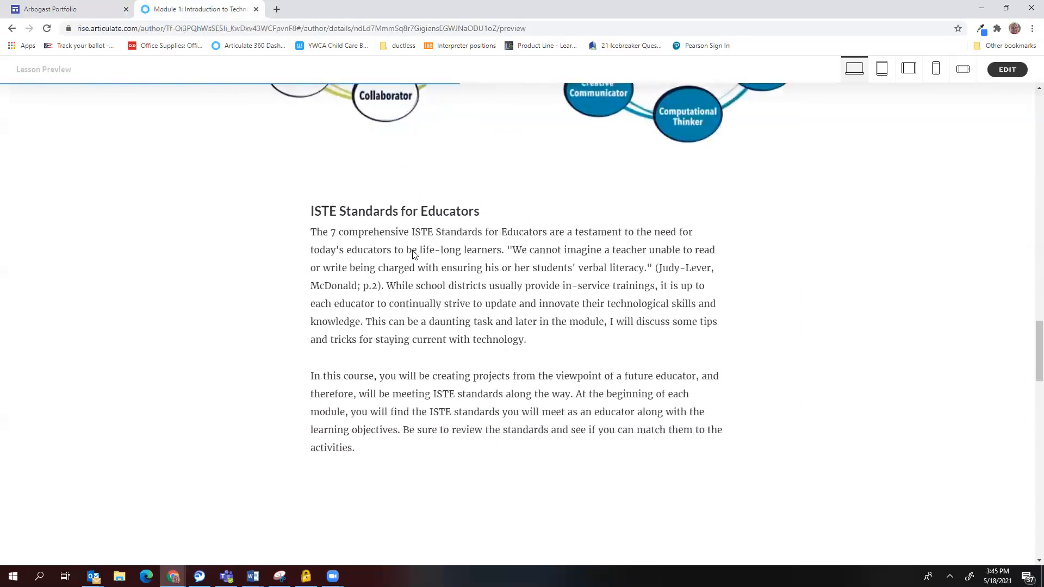
scroll(413, 255, "down", 2)
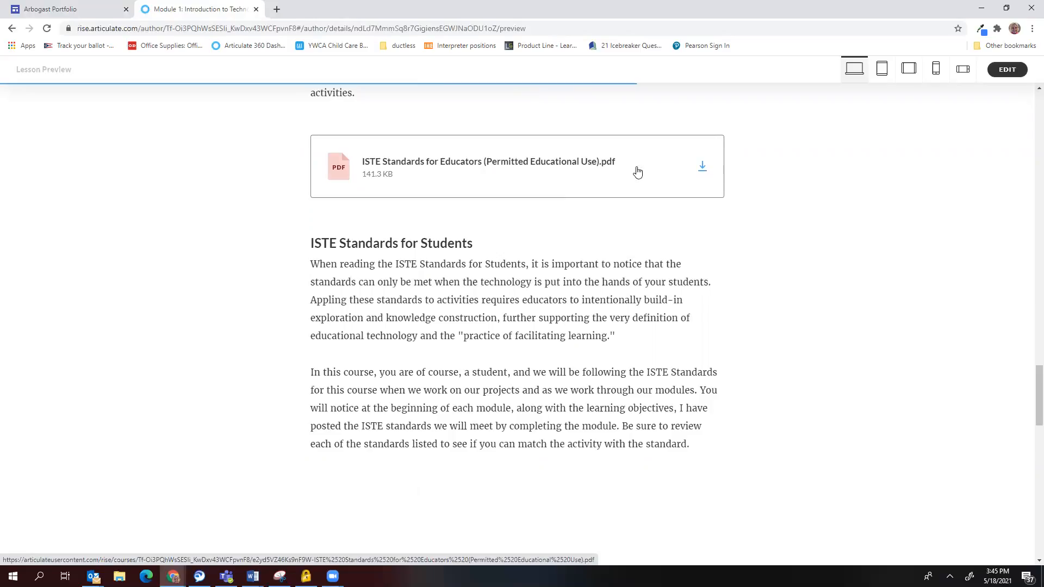
Download the ISTE Standards for Educators PDF and save it in Desktop > EDU120 Documents.
left_click(702, 170)
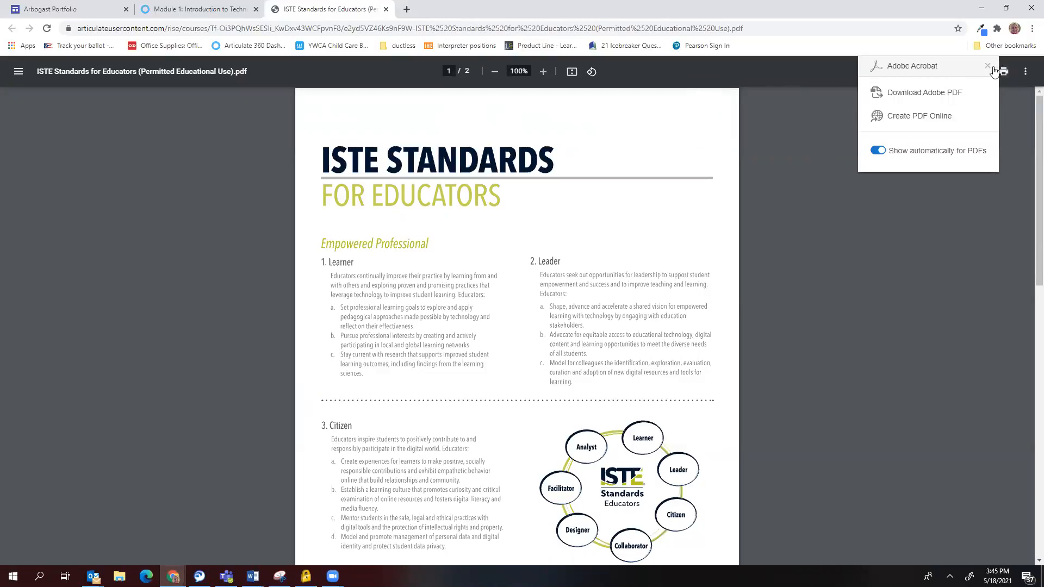
left_click(930, 223)
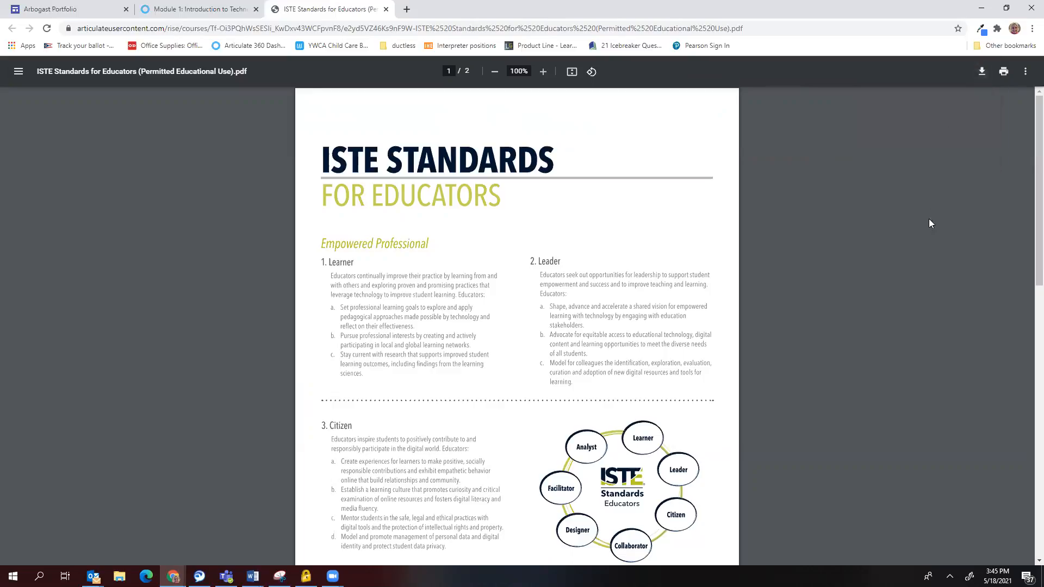
left_click(983, 76)
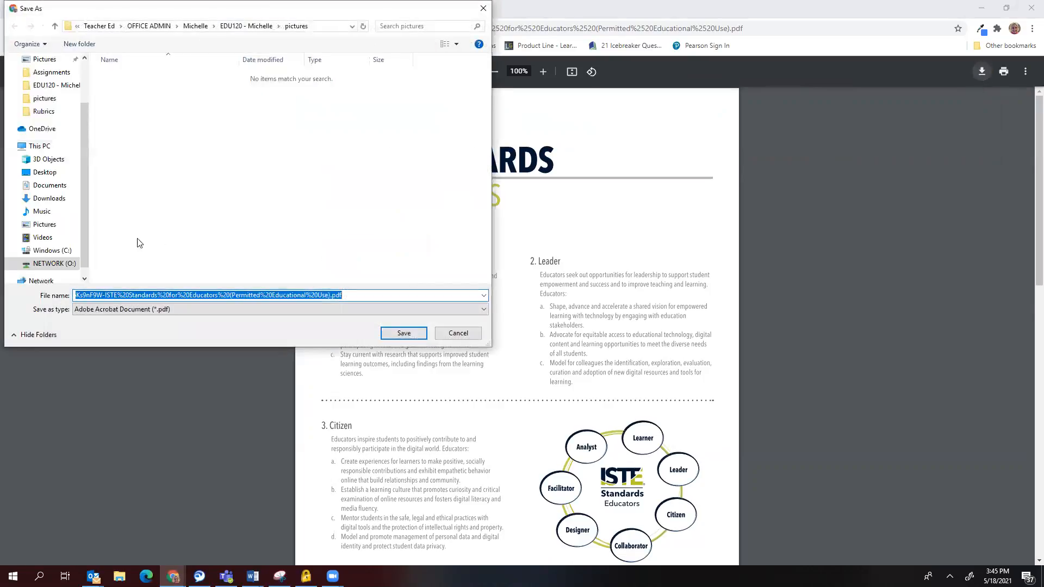
left_click(55, 176)
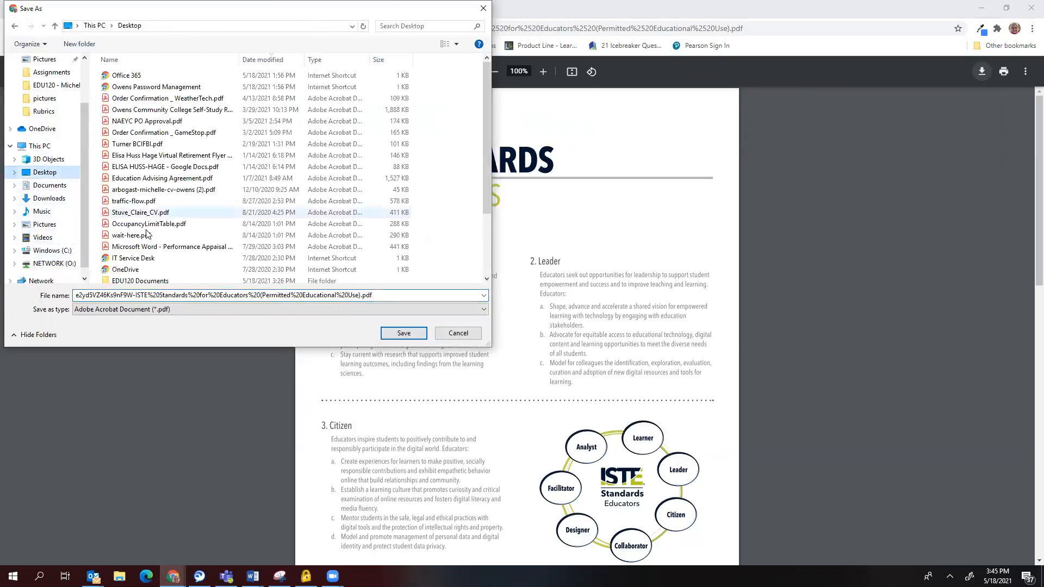
left_click(141, 281)
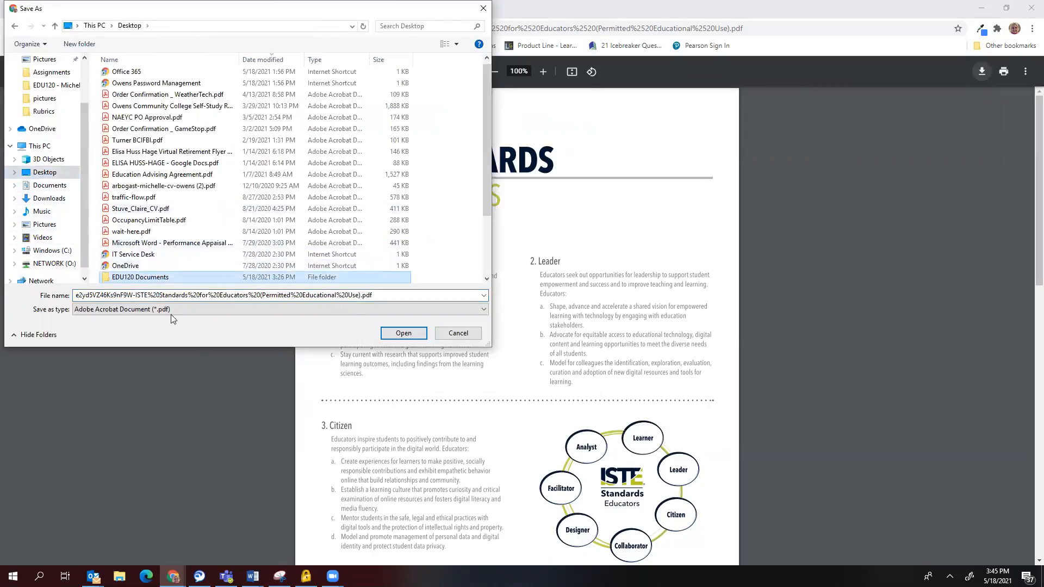
left_click(404, 334)
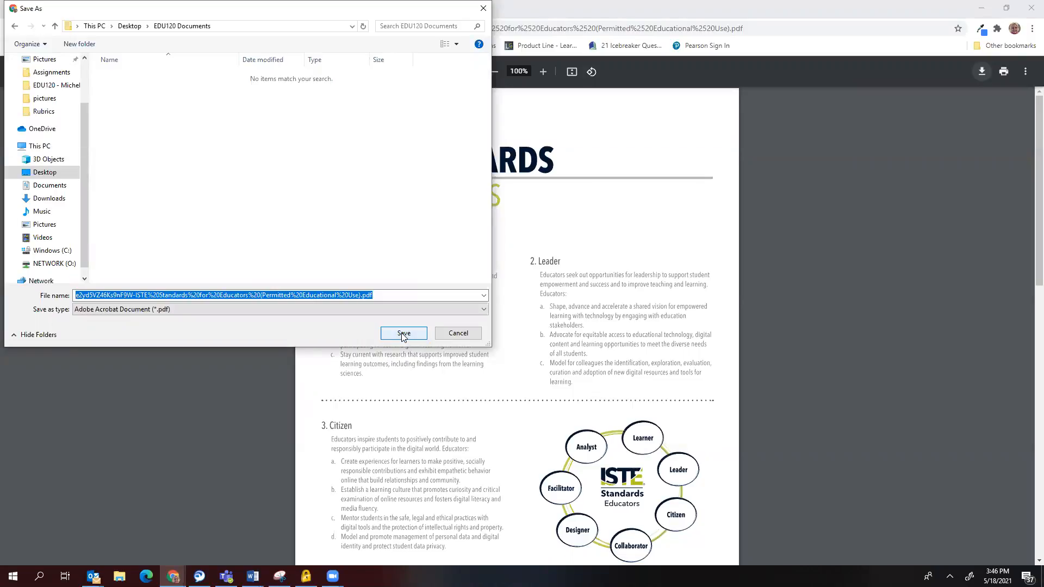
left_click(404, 334)
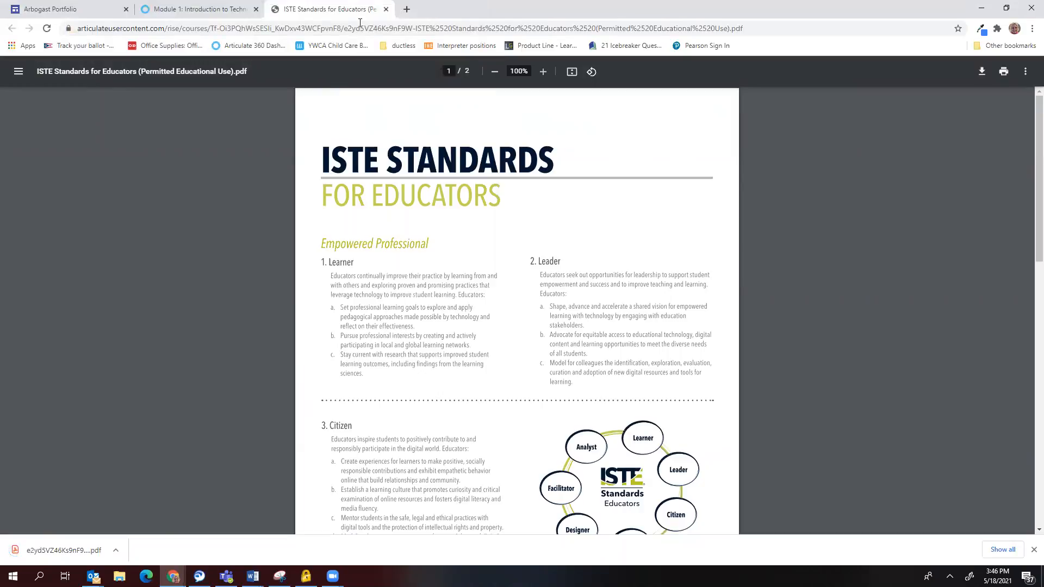
Save the ISTE Standards for Students PDF to EDU120 Documents, then close its tab.
key("ctrl+w")
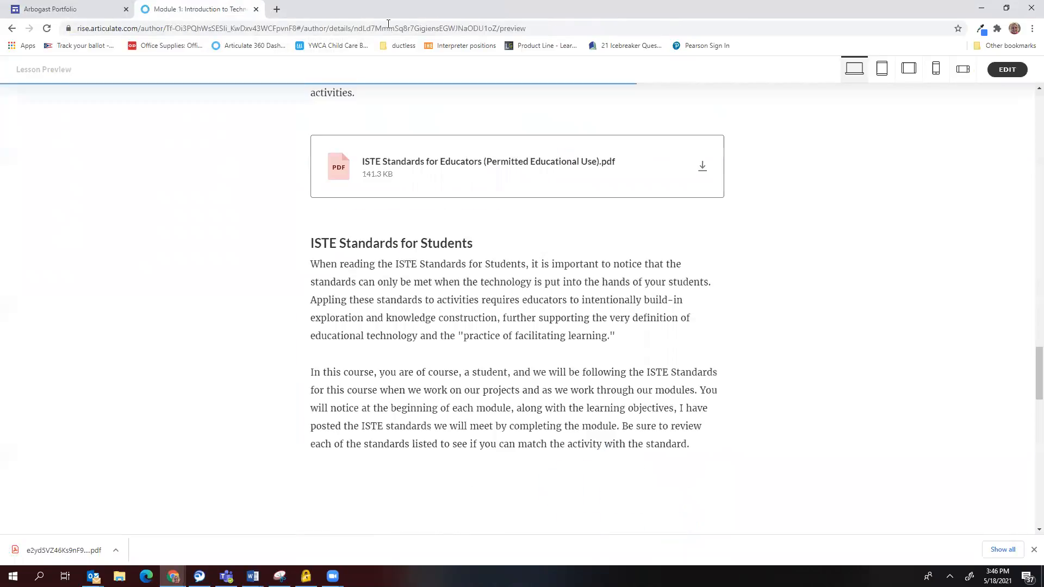
scroll(471, 272, "down", 5)
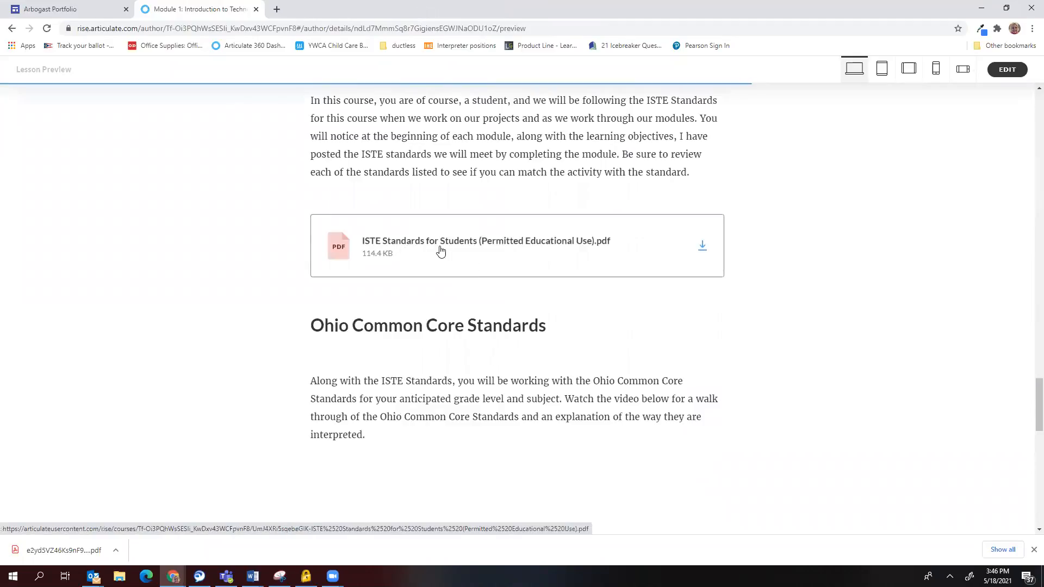
left_click(702, 249)
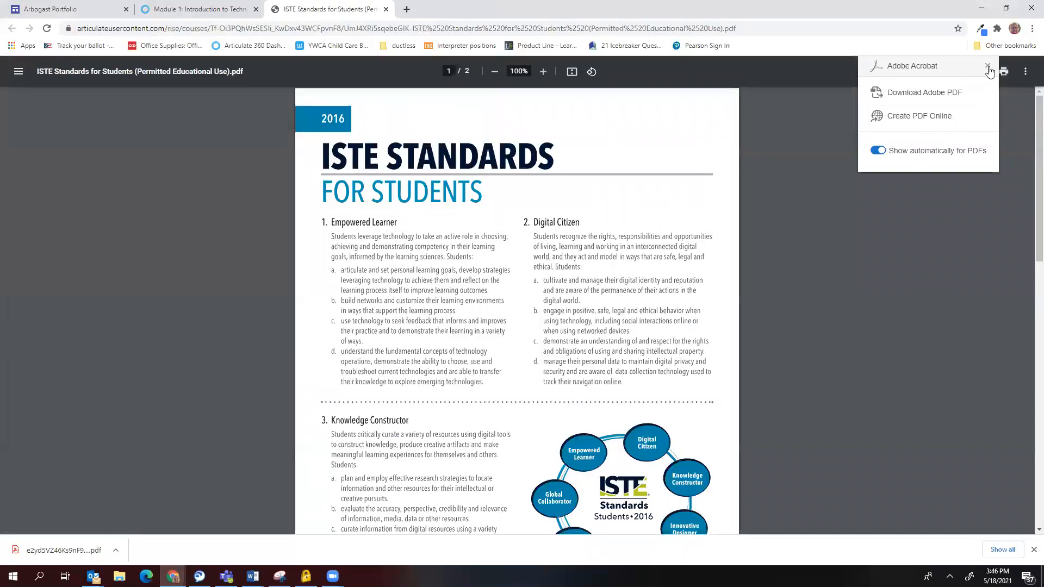
left_click(988, 66)
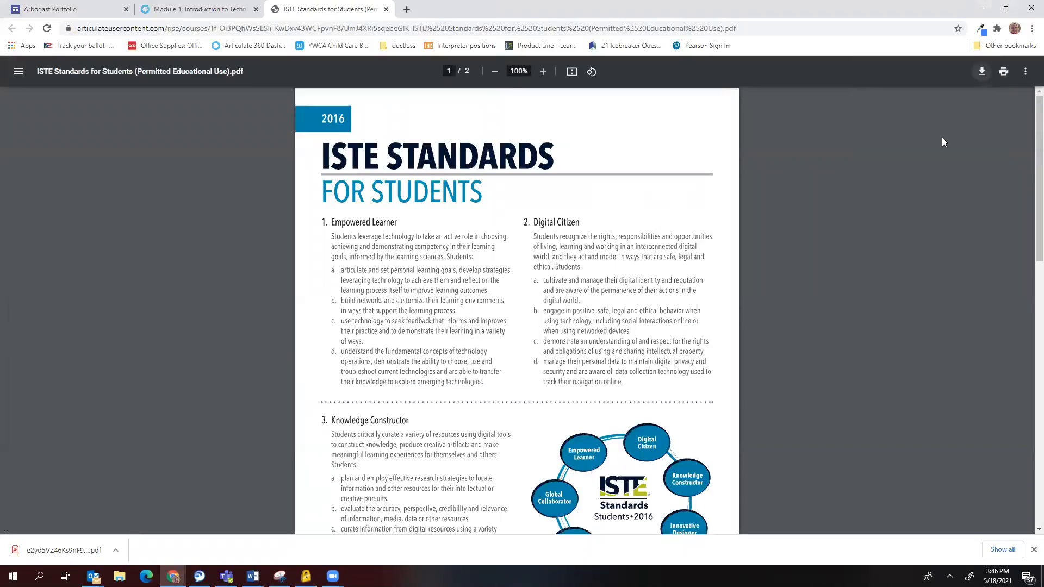
left_click(983, 71)
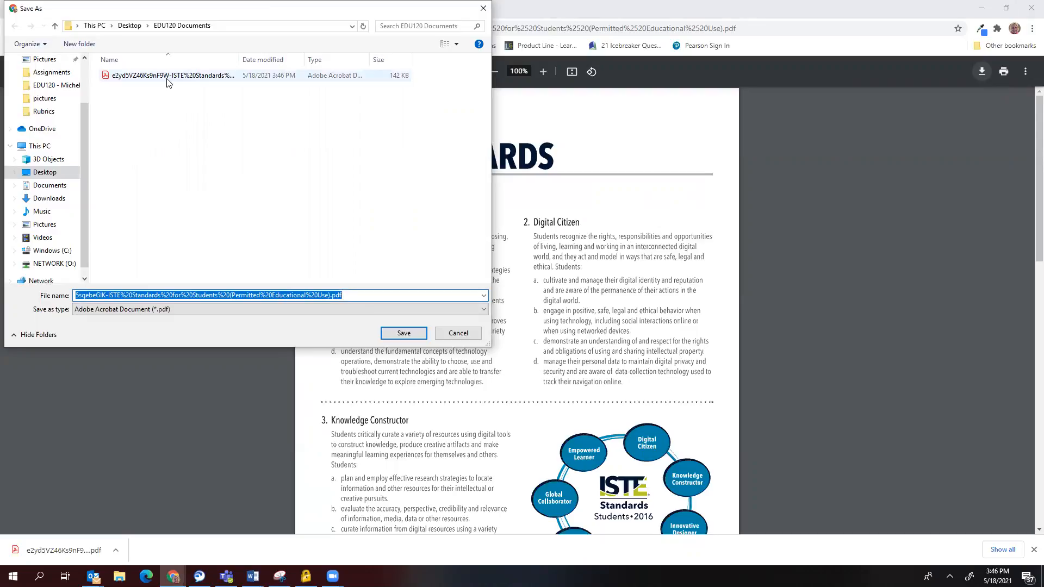
left_click(403, 333)
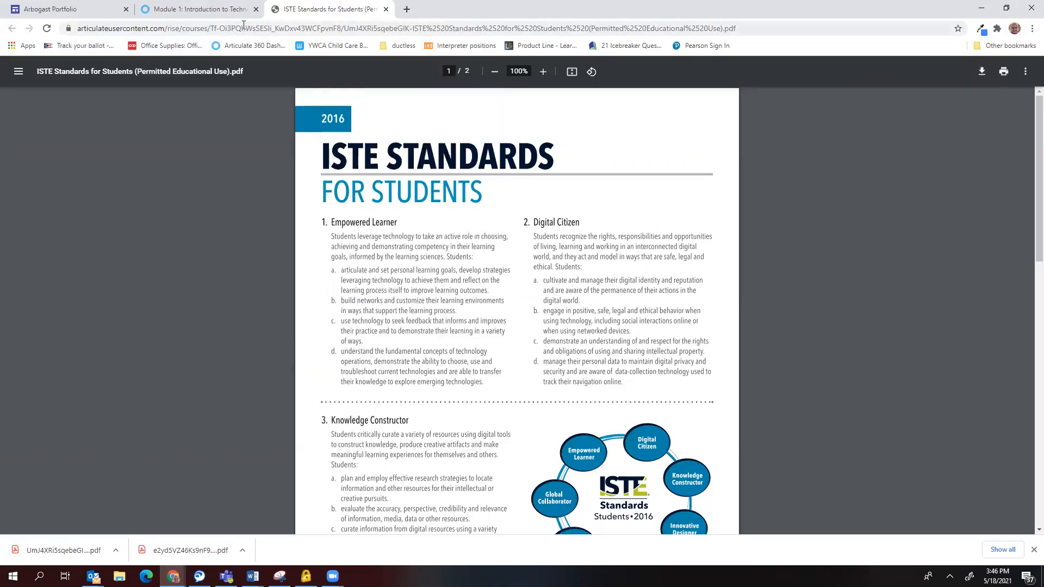
left_click(386, 9)
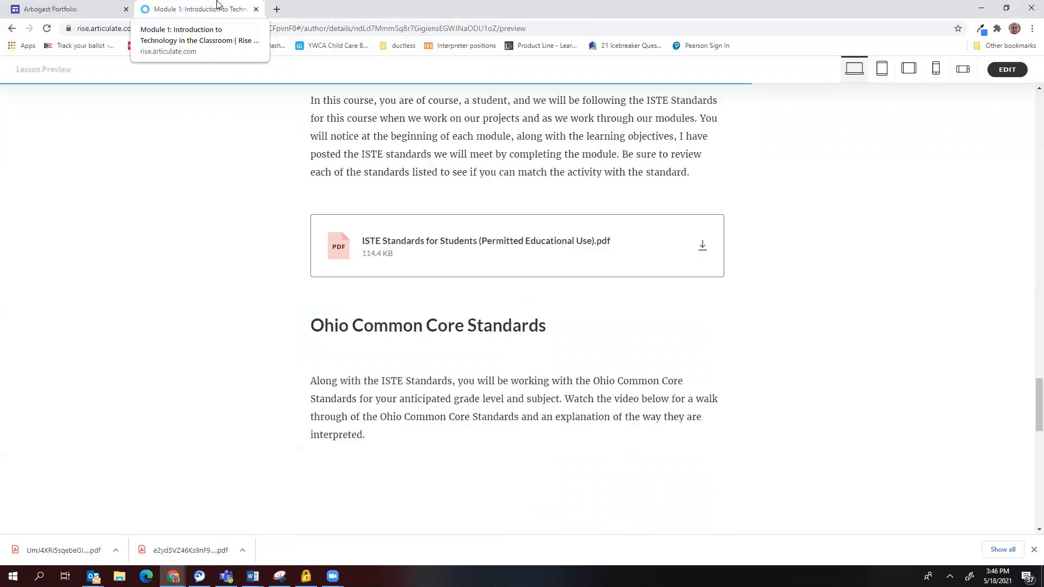
Scroll the Rise lesson past the Common Core video to the COMMON CORE button and standards table.
scroll(476, 342, "down", 7)
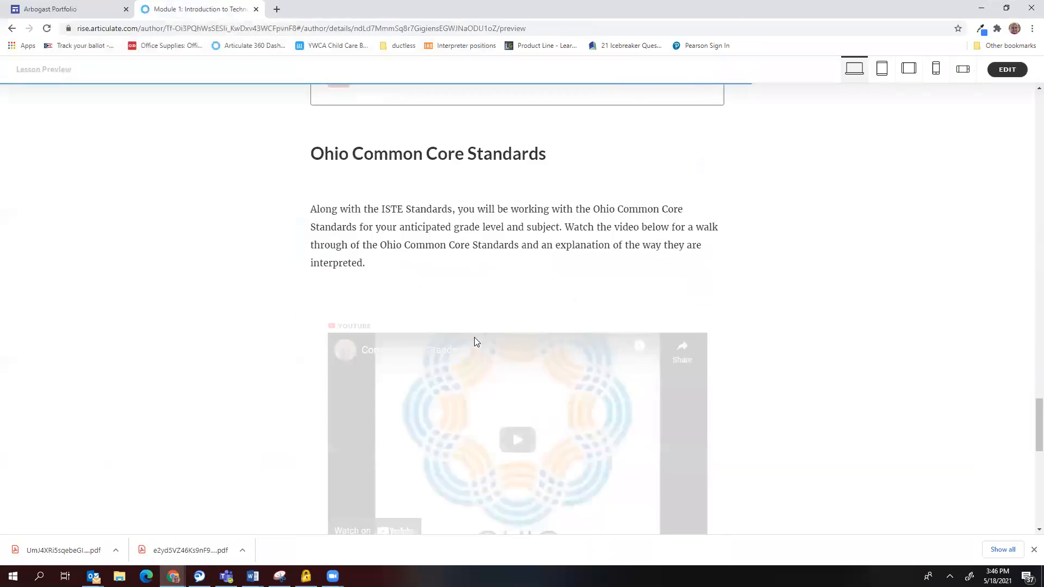
scroll(449, 311, "up", 1)
scroll(446, 288, "down", 3)
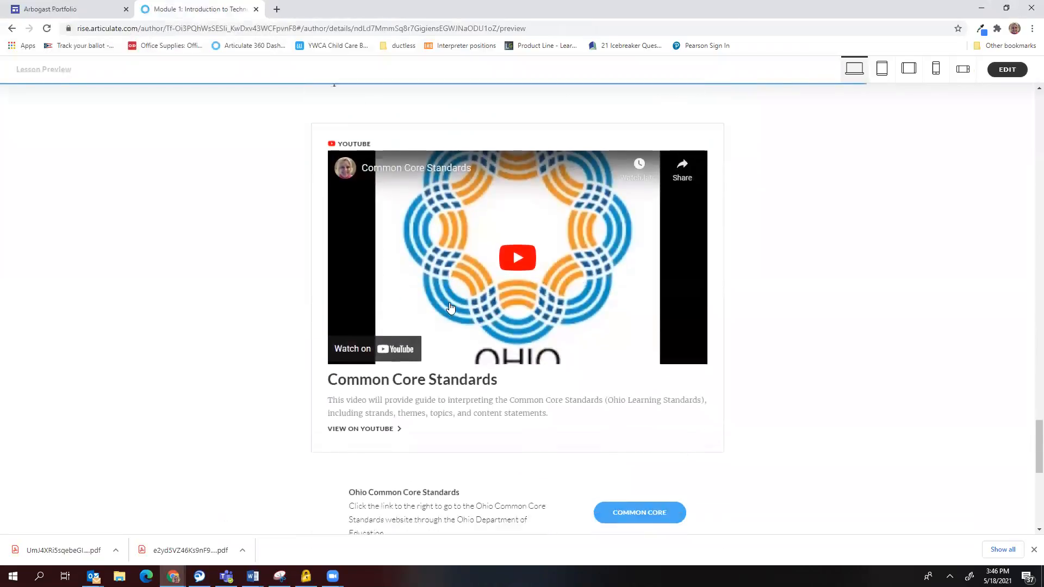
scroll(440, 283, "down", 4)
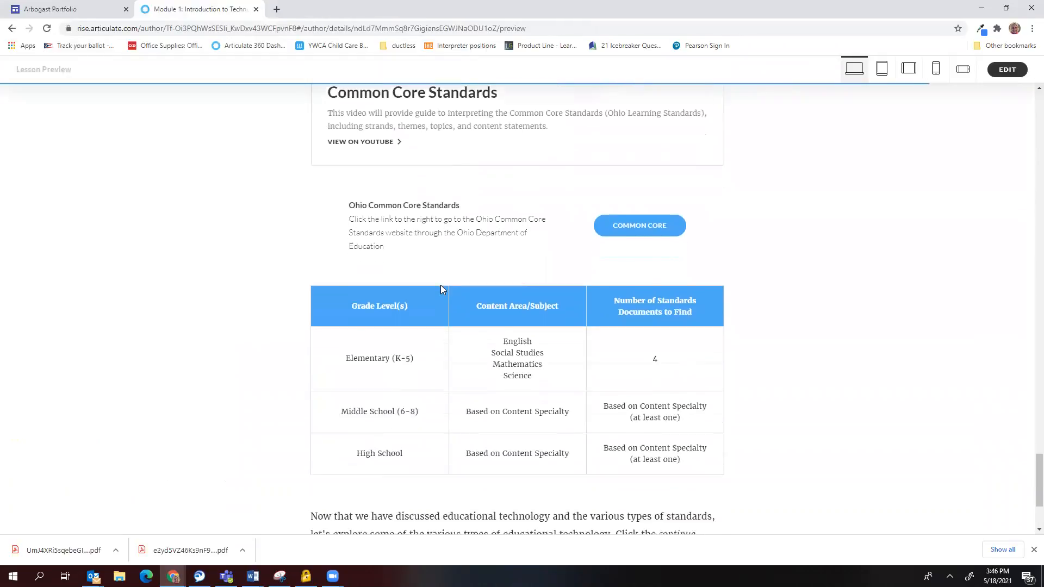
scroll(441, 292, "down", 2)
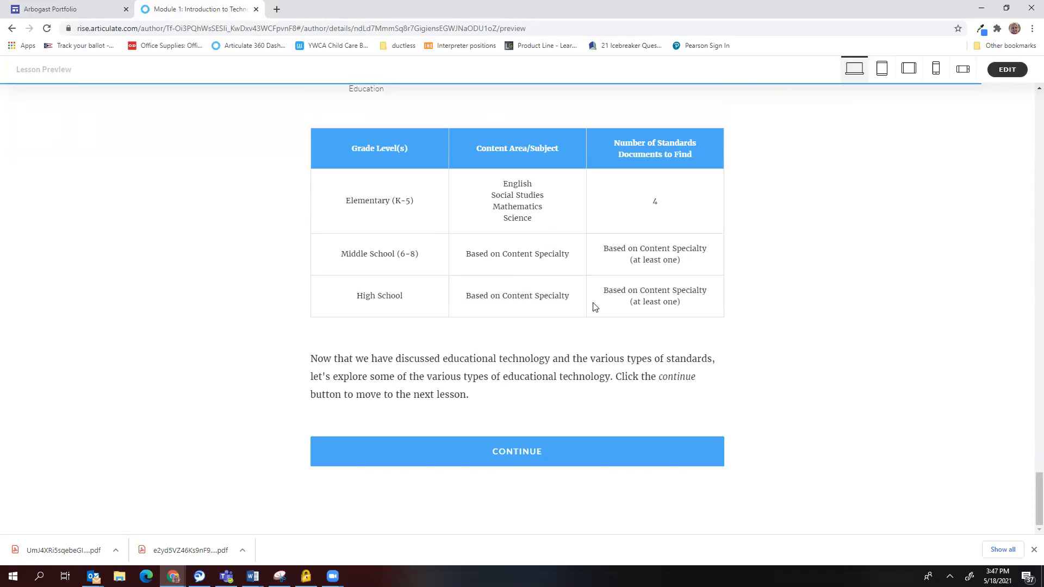
scroll(597, 310, "up", 3)
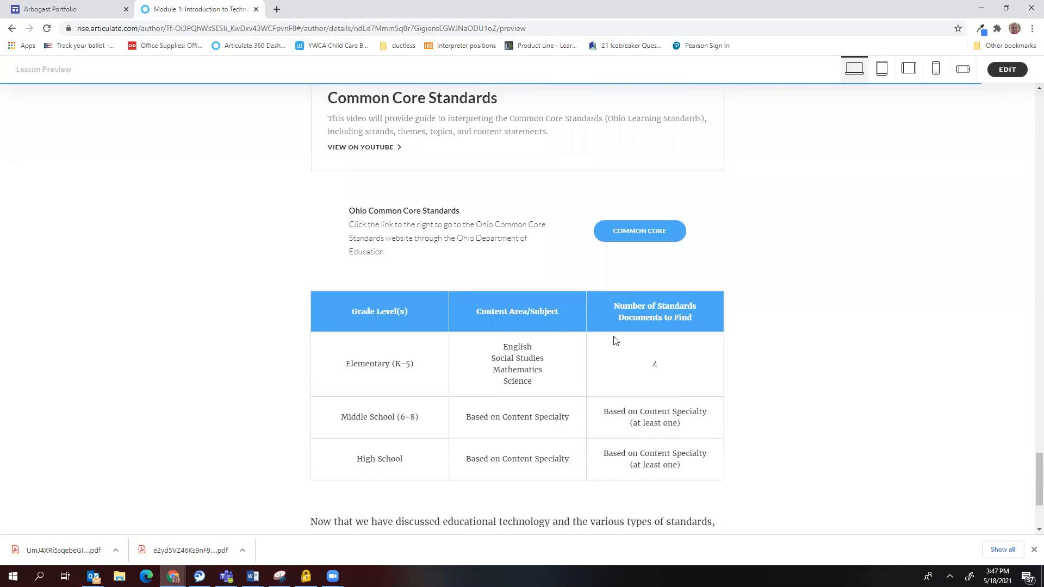
Open the Ohio Common Core standards website from the lesson's COMMON CORE link.
left_click(649, 232)
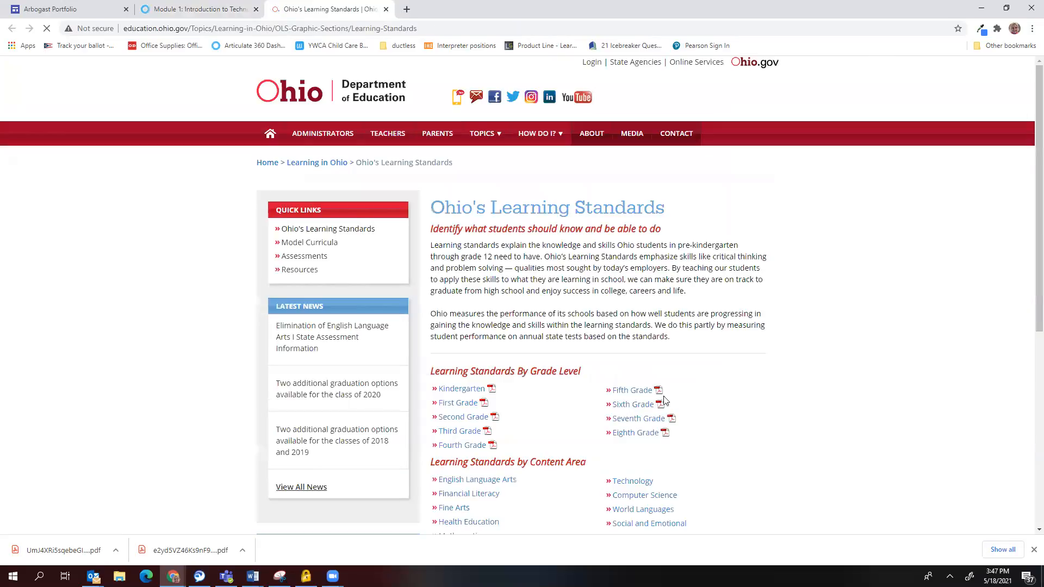
scroll(752, 319, "down", 1)
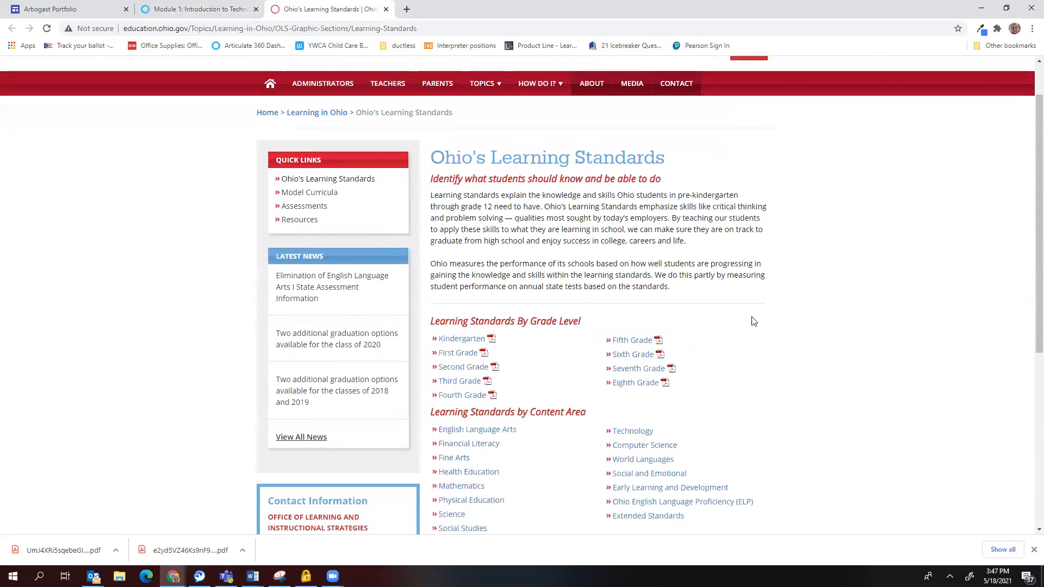
scroll(760, 326, "down", 3)
scroll(760, 327, "up", 2)
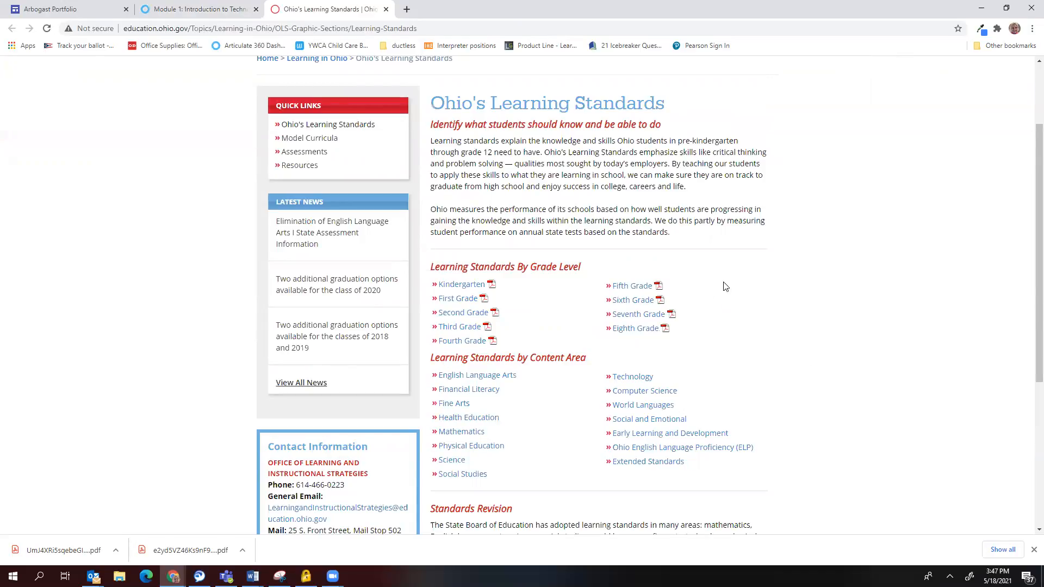
Follow the First Grade standards PDF's English Language Arts link to Ohio's ELA standards page.
left_click(450, 301)
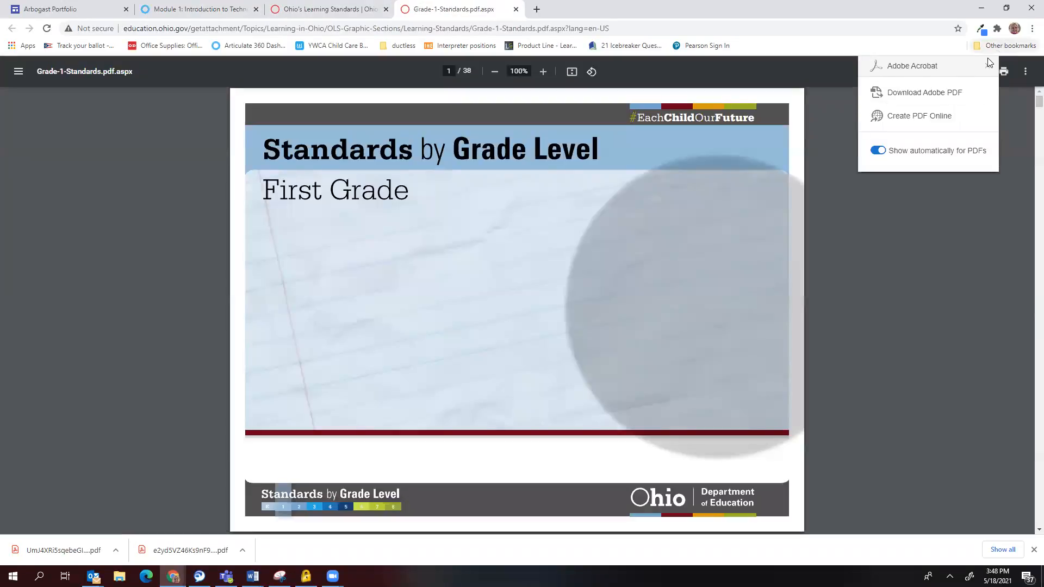
left_click(987, 67)
scroll(402, 375, "down", 8)
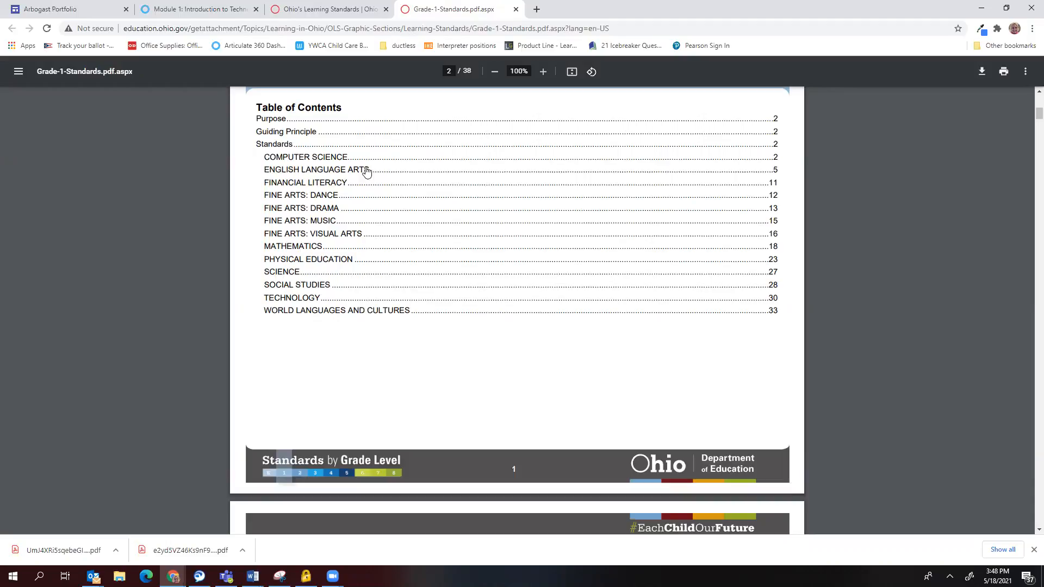
left_click(312, 174)
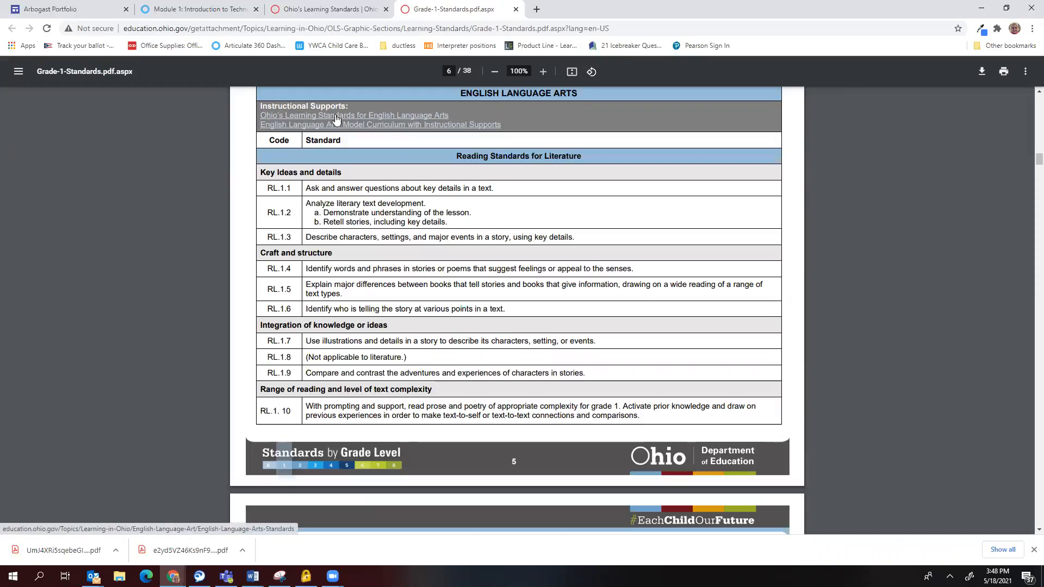
left_click(389, 116)
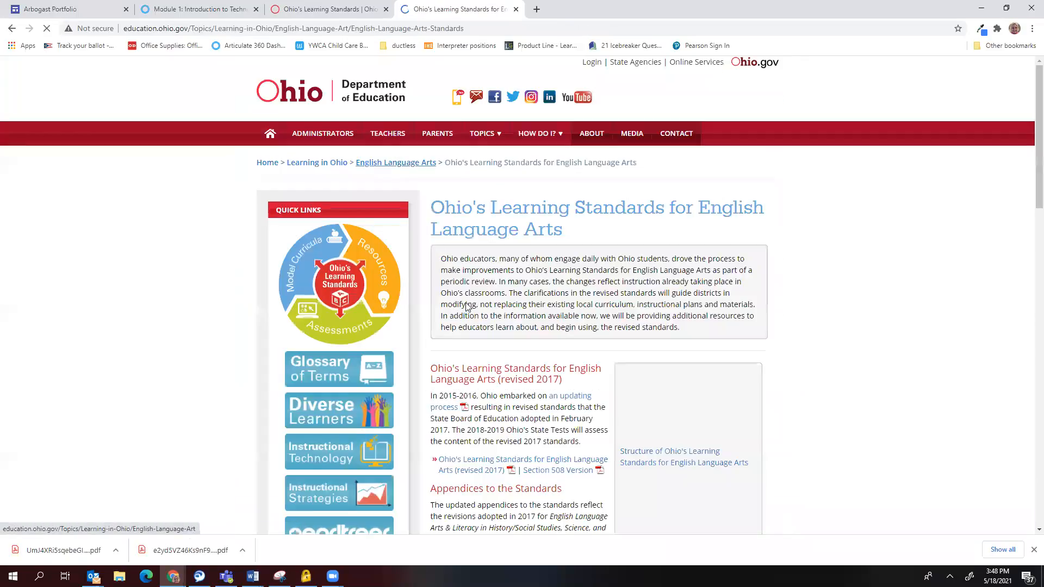
scroll(577, 315, "down", 4)
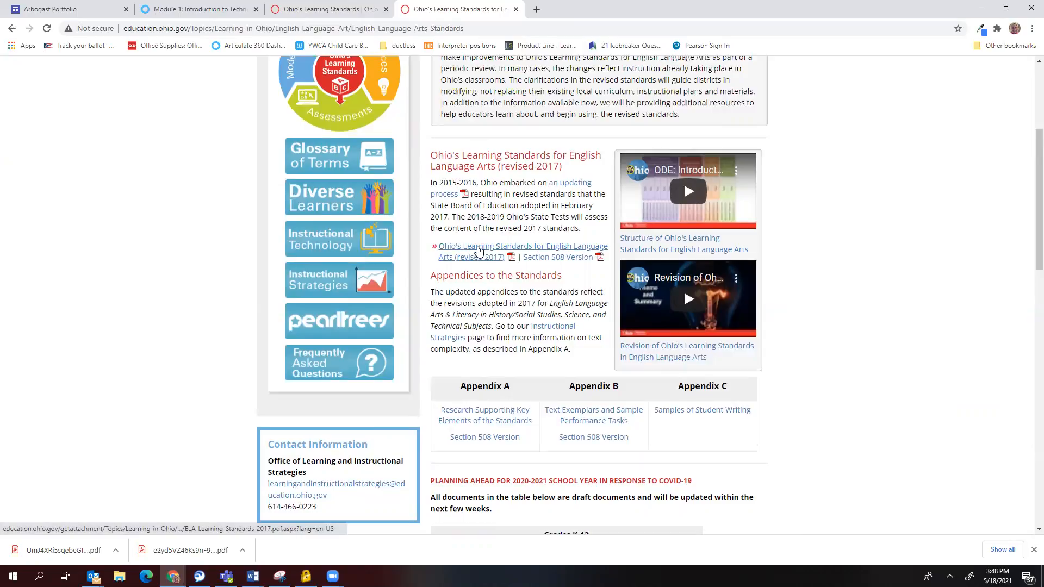
Save ELA-Learning-Standards-2017.pdf into EDU120 Documents and close the PDF tab.
left_click(474, 250)
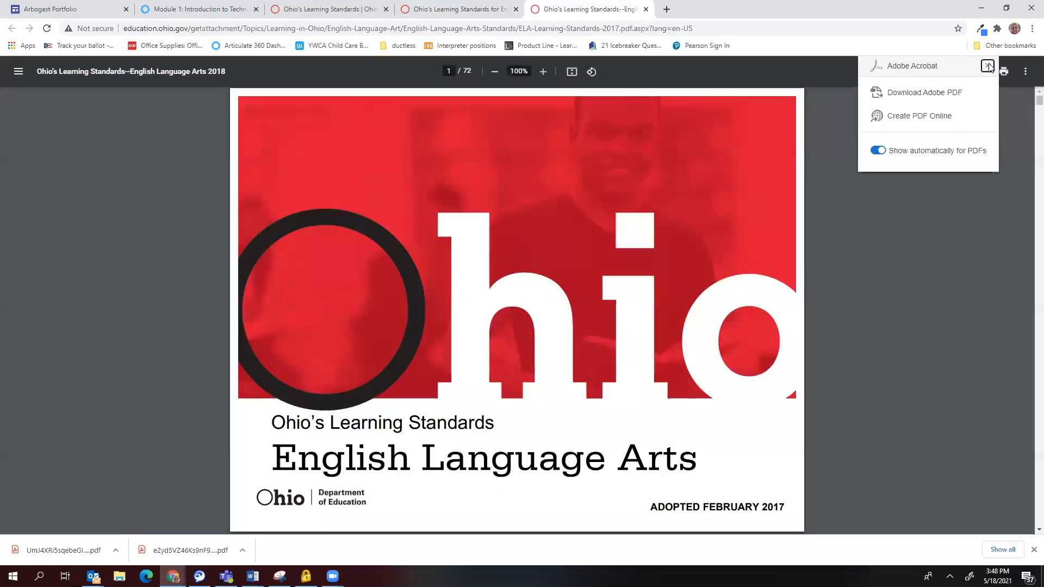
left_click(987, 65)
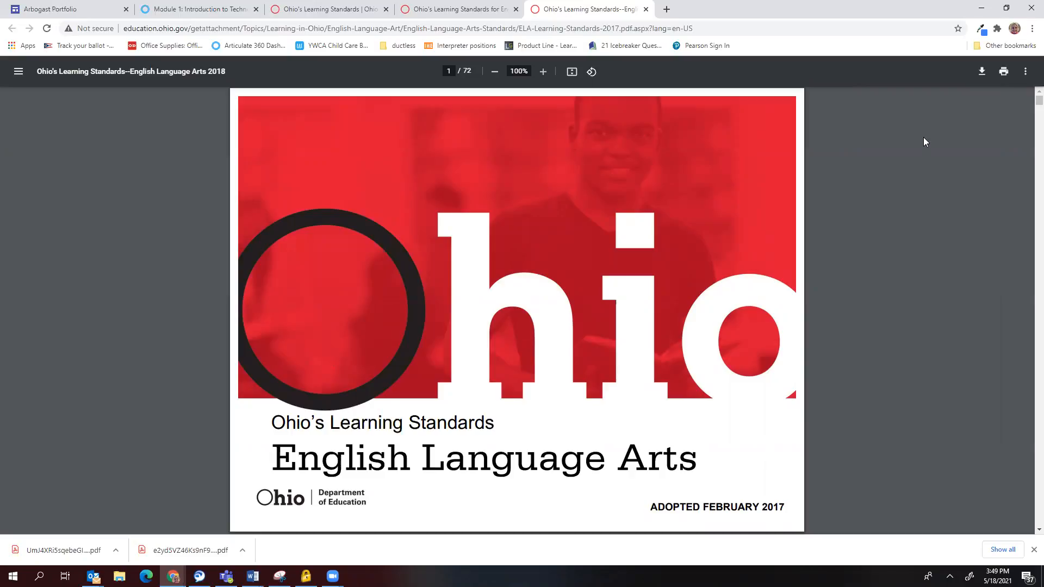
left_click(982, 76)
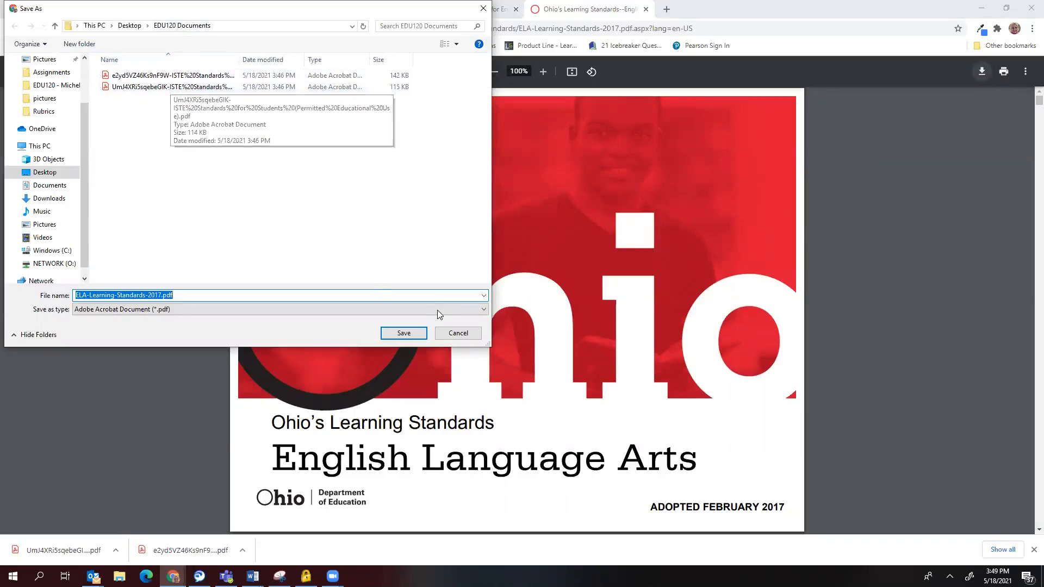
left_click(406, 333)
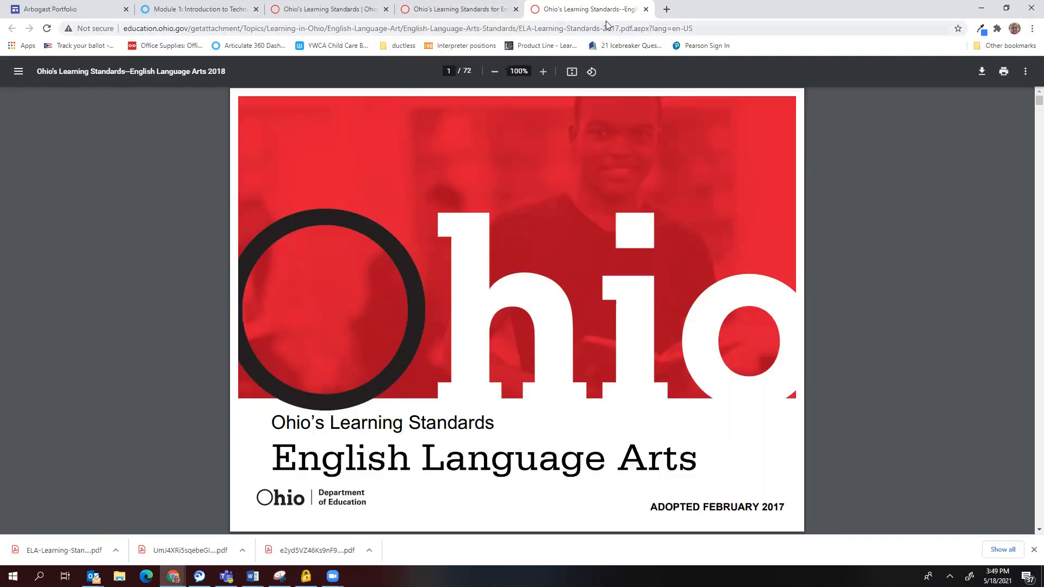
left_click(646, 9)
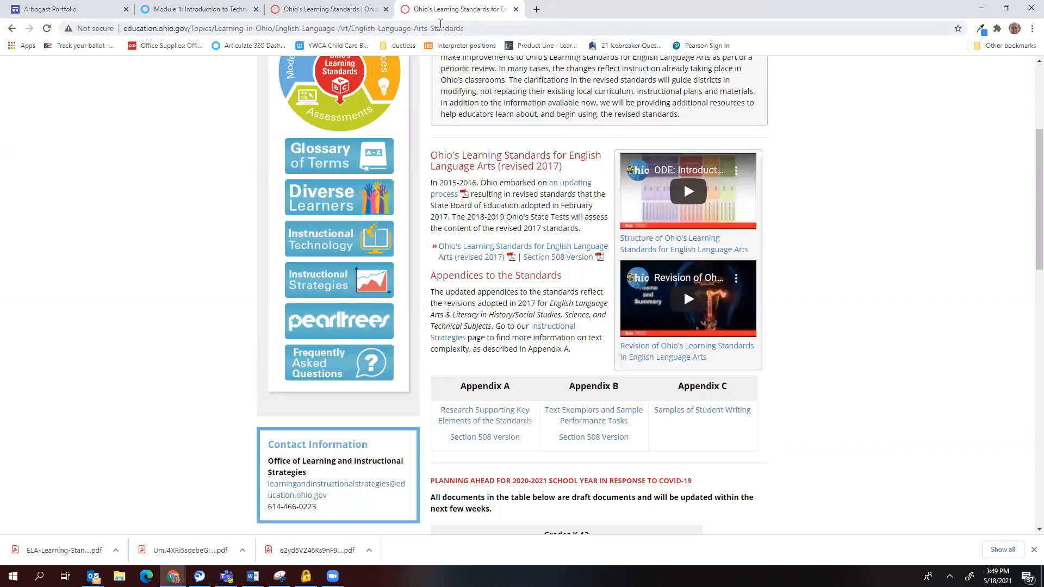
Close the ELA page and jump to the Mathematics section of the First Grade standards PDF.
left_click(516, 9)
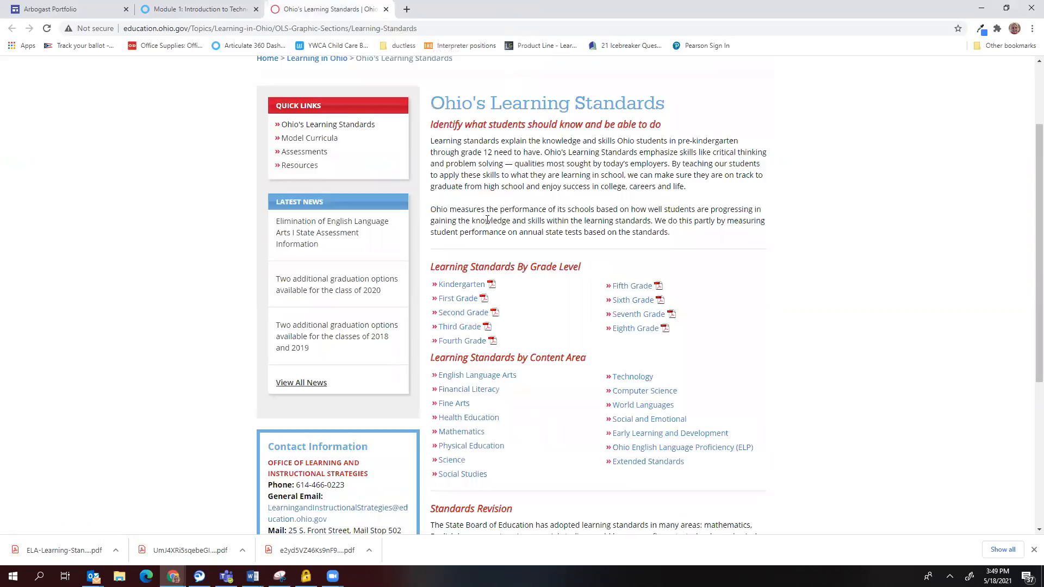
left_click(458, 298)
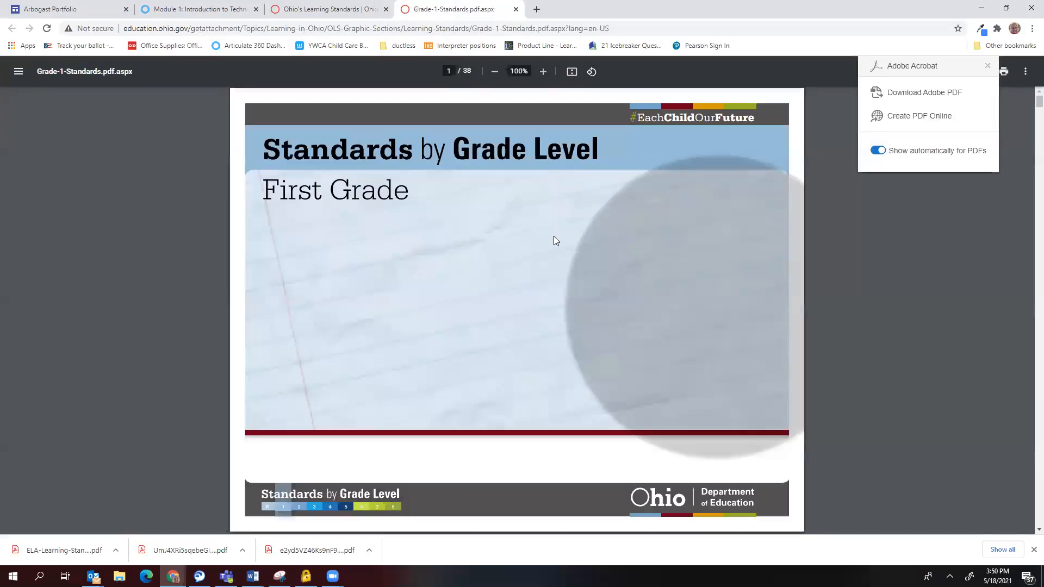
scroll(553, 250, "down", 7)
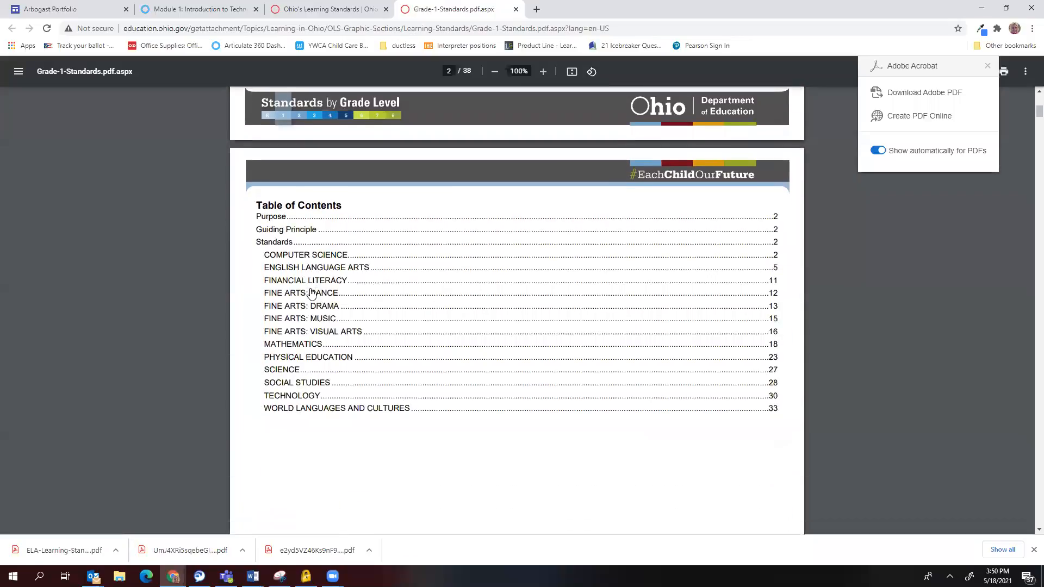
scroll(311, 293, "down", 2)
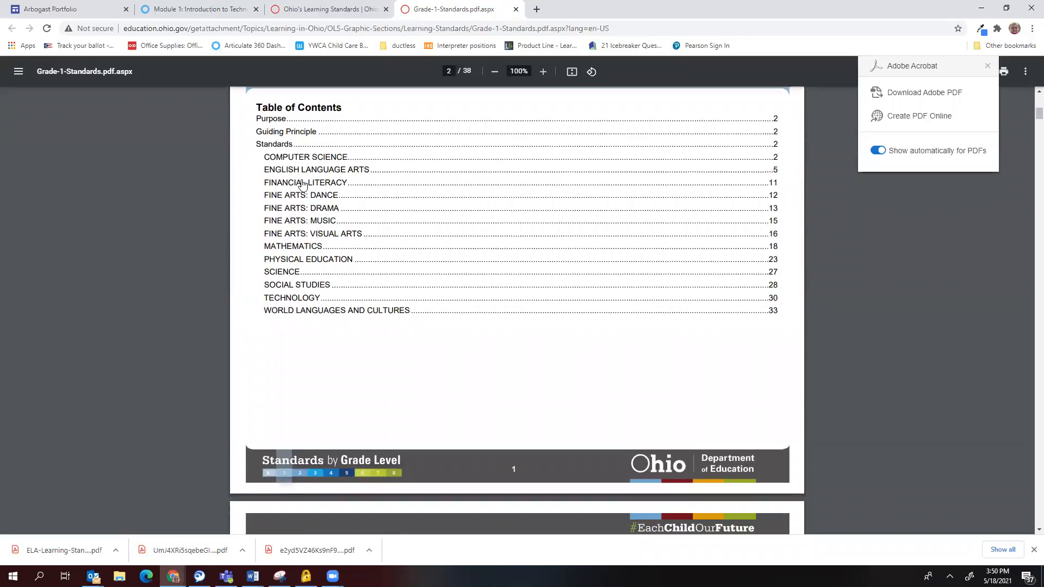
left_click(296, 249)
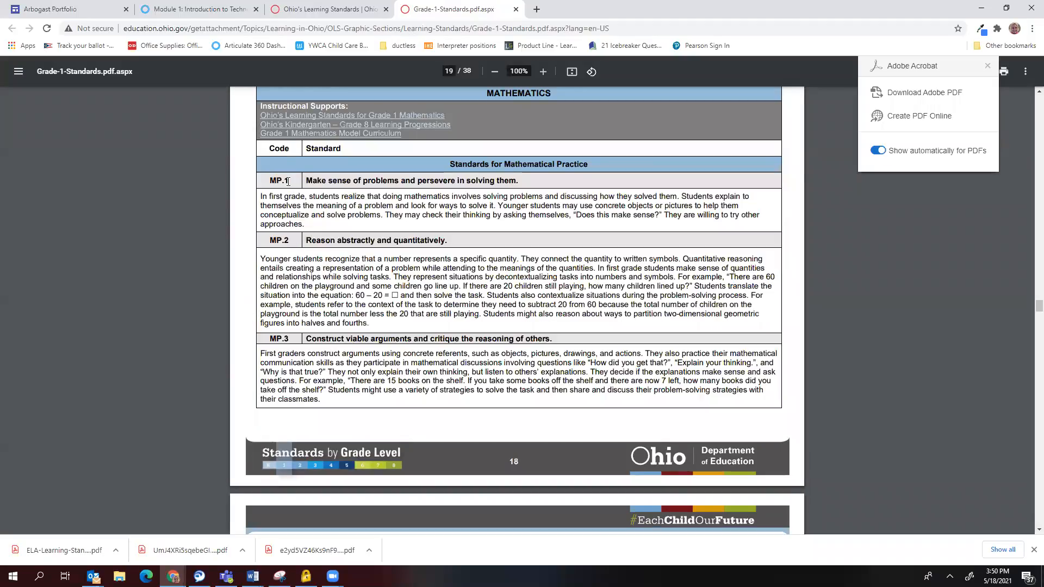
Save MATH-Standards-2017.pdf from the Grade 1 Mathematics page into EDU120 Documents, then close it.
left_click(284, 120)
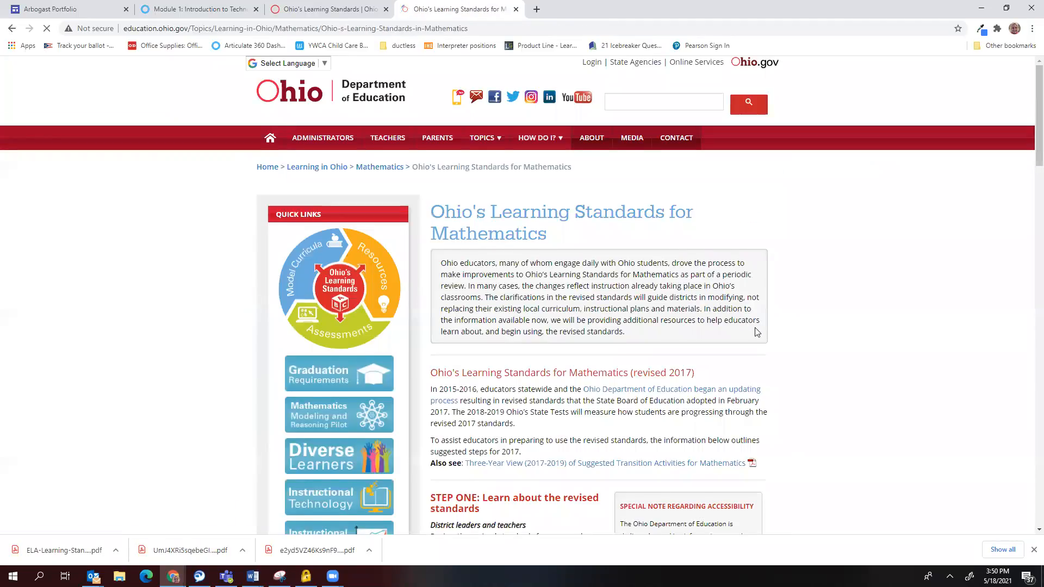
scroll(718, 336, "down", 1)
scroll(718, 336, "down", 3)
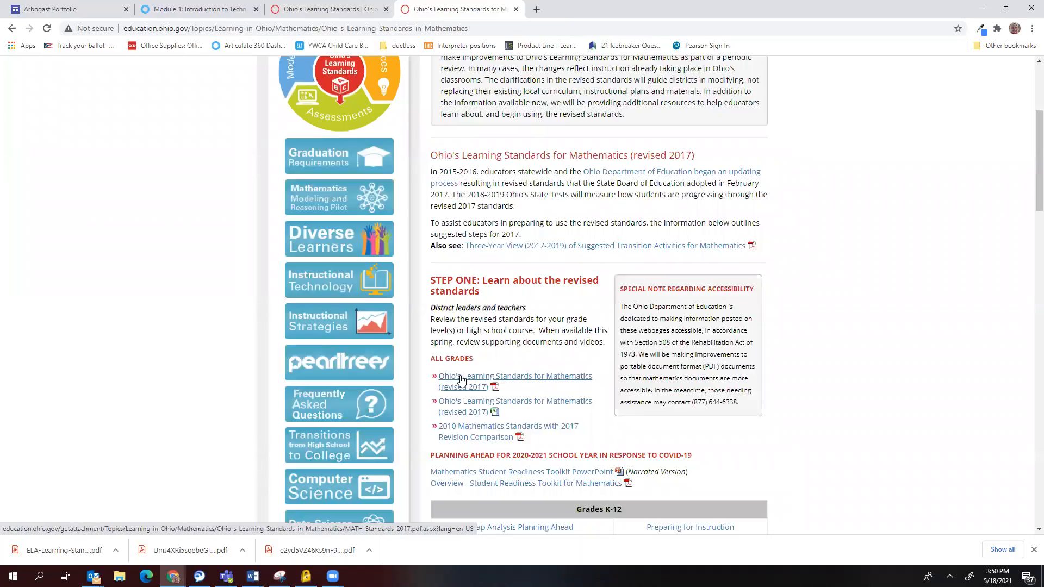
left_click(461, 379)
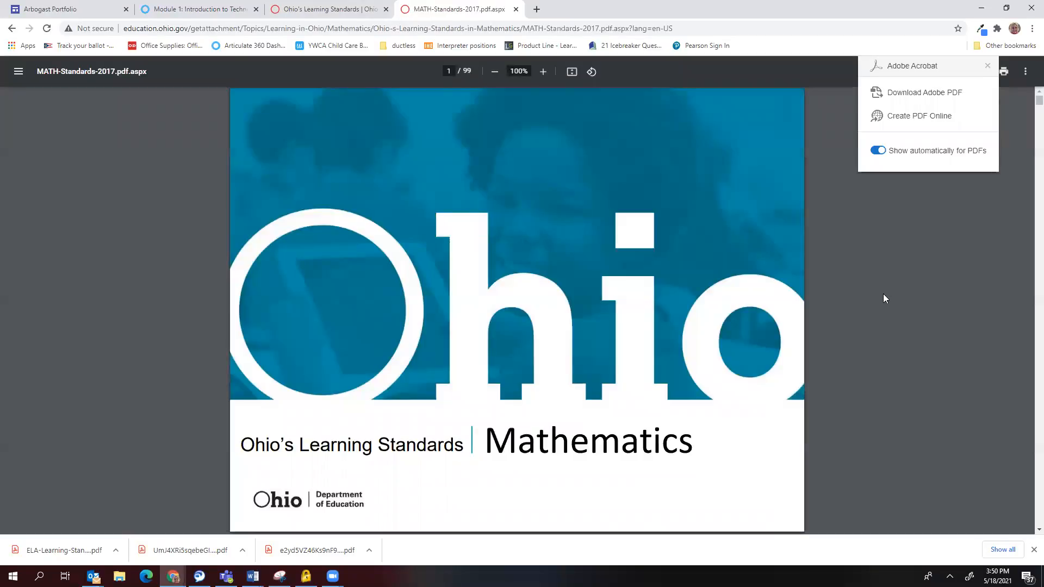
left_click(988, 65)
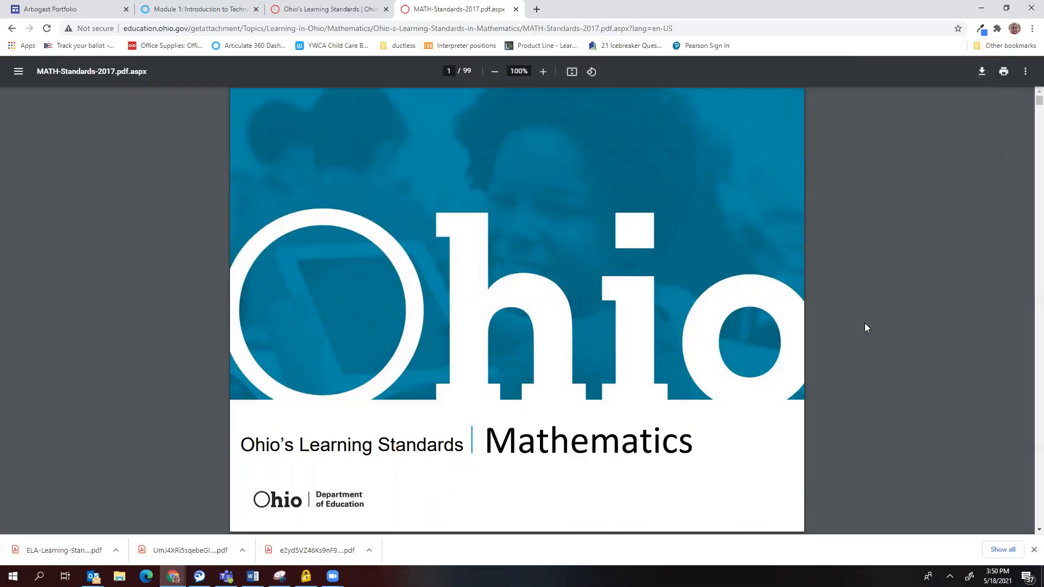
left_click(982, 72)
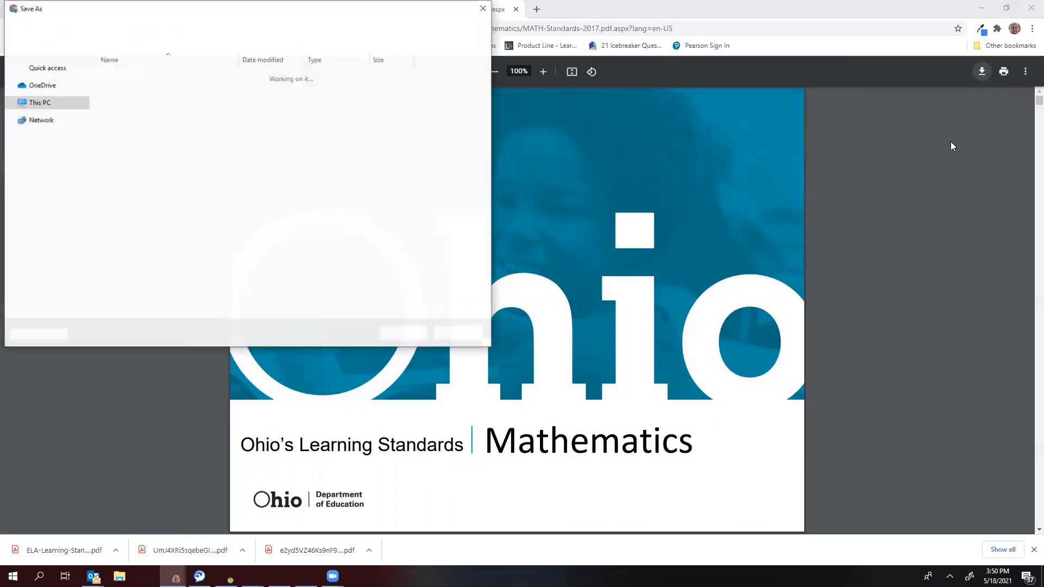
left_click(403, 333)
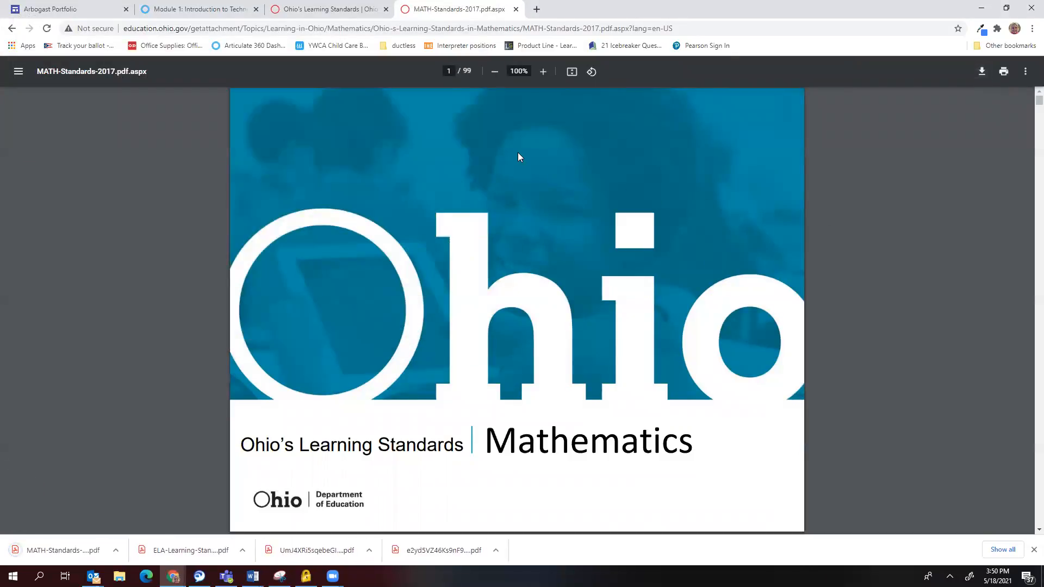
left_click(516, 9)
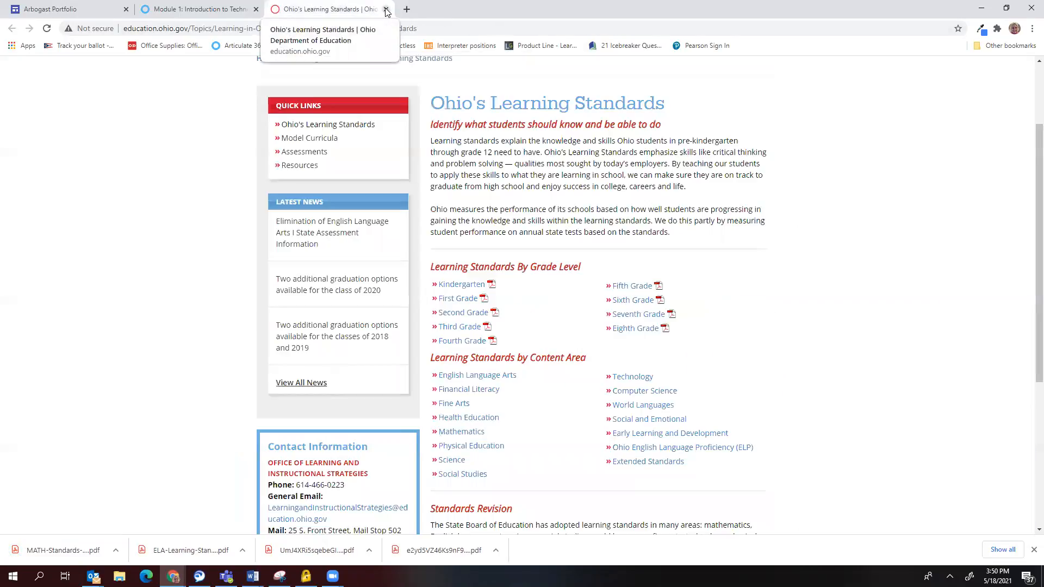
Reach the Ohio Science standards page through the First Grade PDF's Science section.
left_click(453, 299)
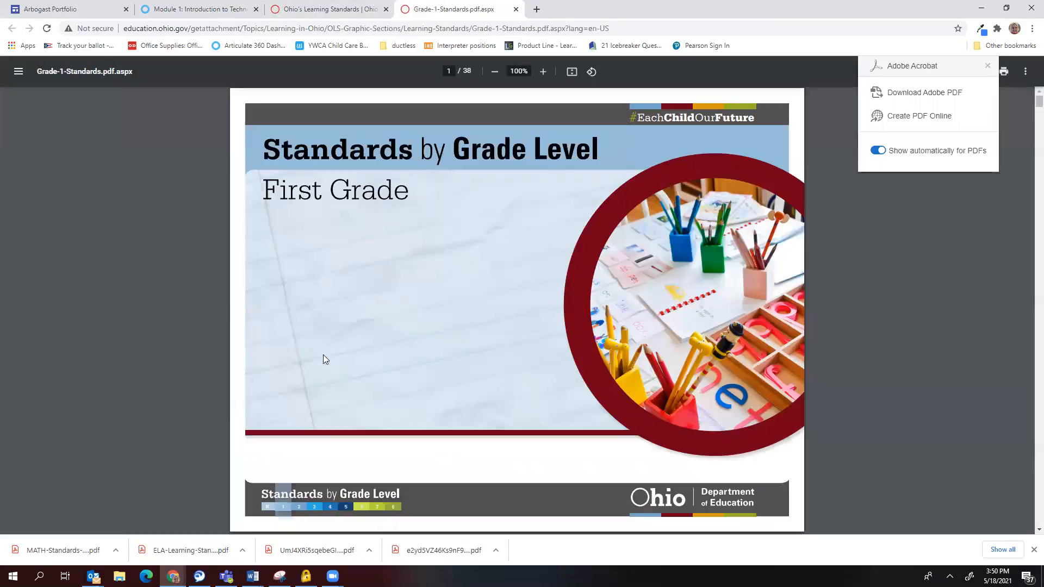
scroll(325, 358, "down", 3)
scroll(326, 358, "down", 5)
left_click(291, 273)
left_click(329, 116)
scroll(441, 360, "down", 3)
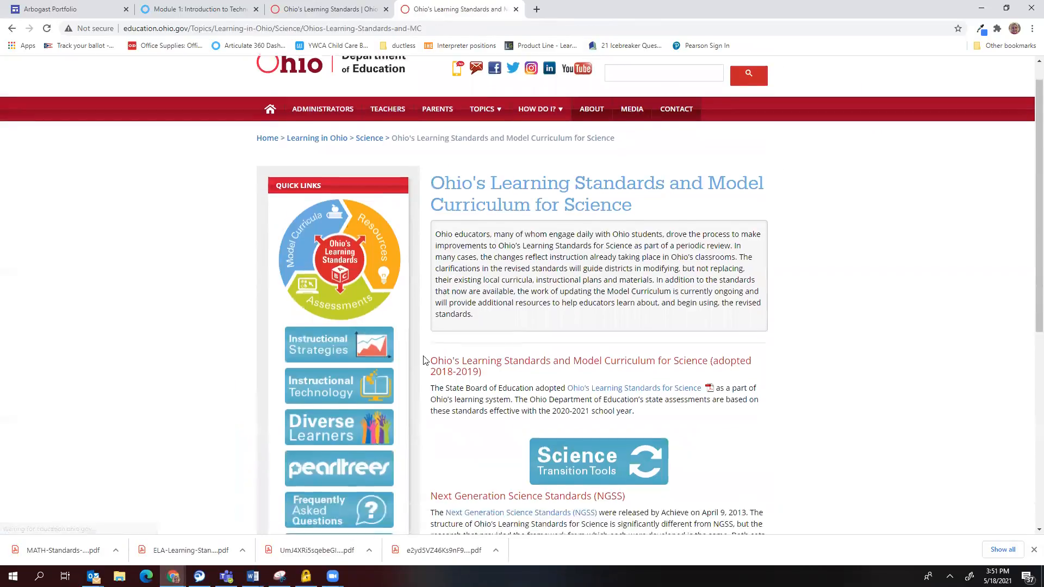
scroll(449, 382, "down", 2)
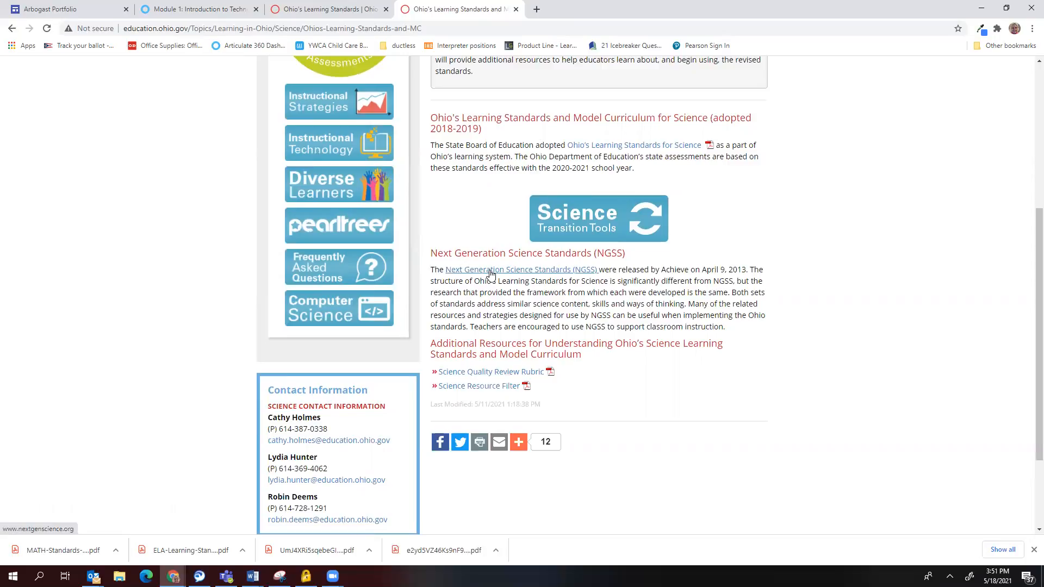
Save SciFinalStandardsMC060719.pdf into EDU120 Documents.
left_click(610, 149)
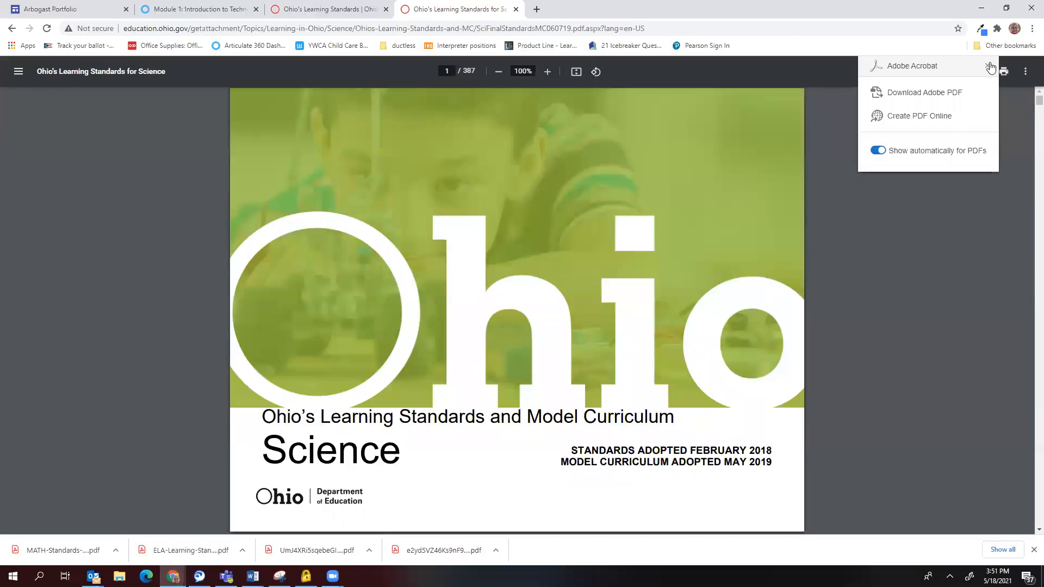
left_click(988, 66)
left_click(982, 72)
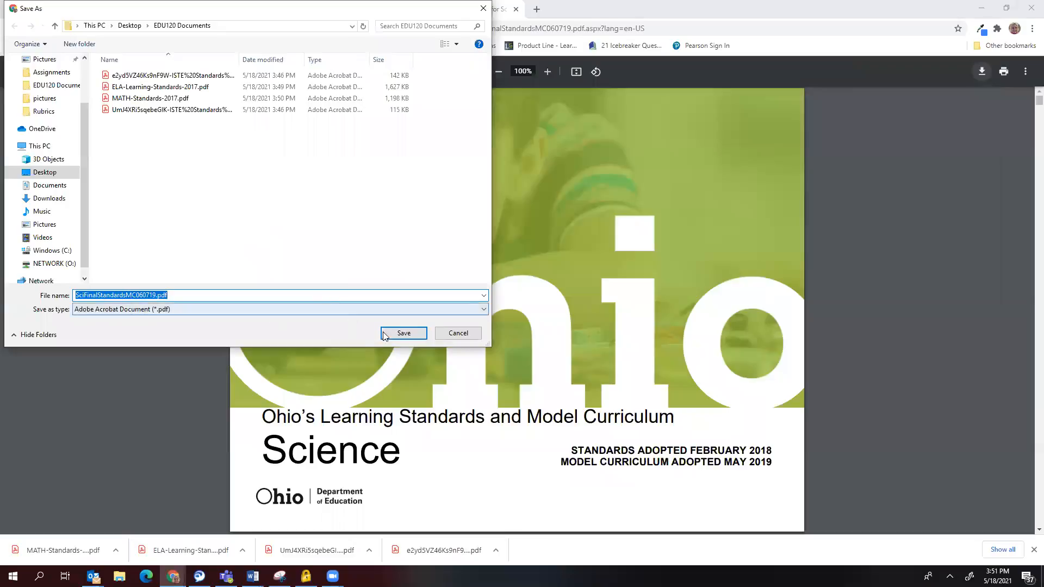
left_click(402, 333)
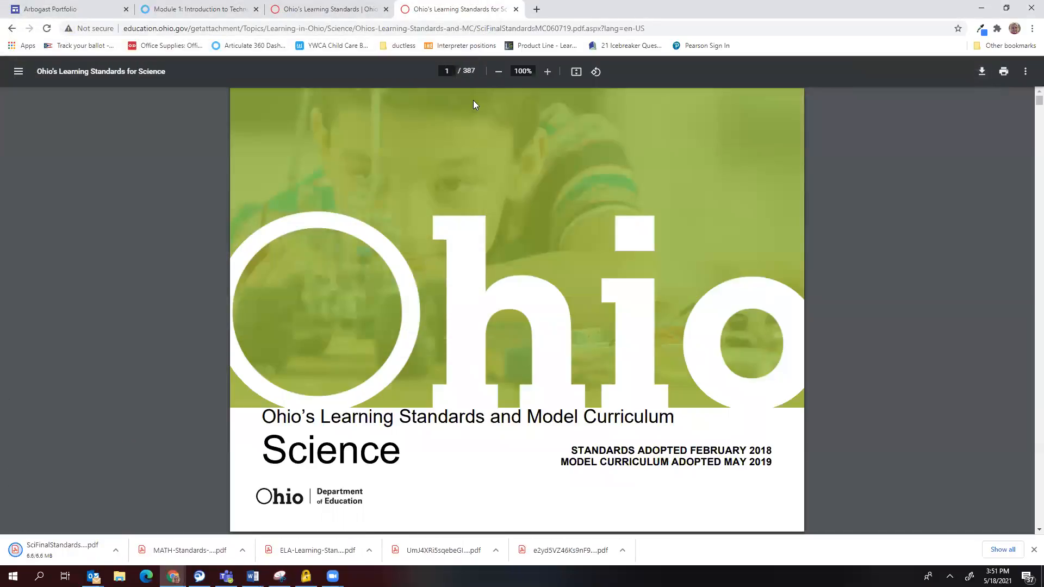
Close the Science PDF and follow the First Grade PDF's Social Studies link to its standards page.
left_click(516, 10)
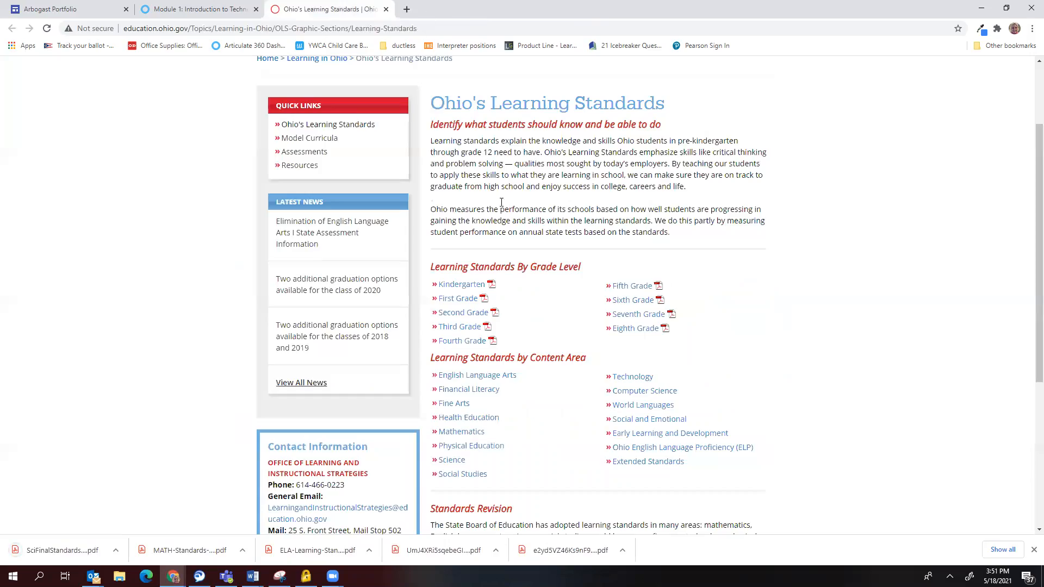
left_click(446, 303)
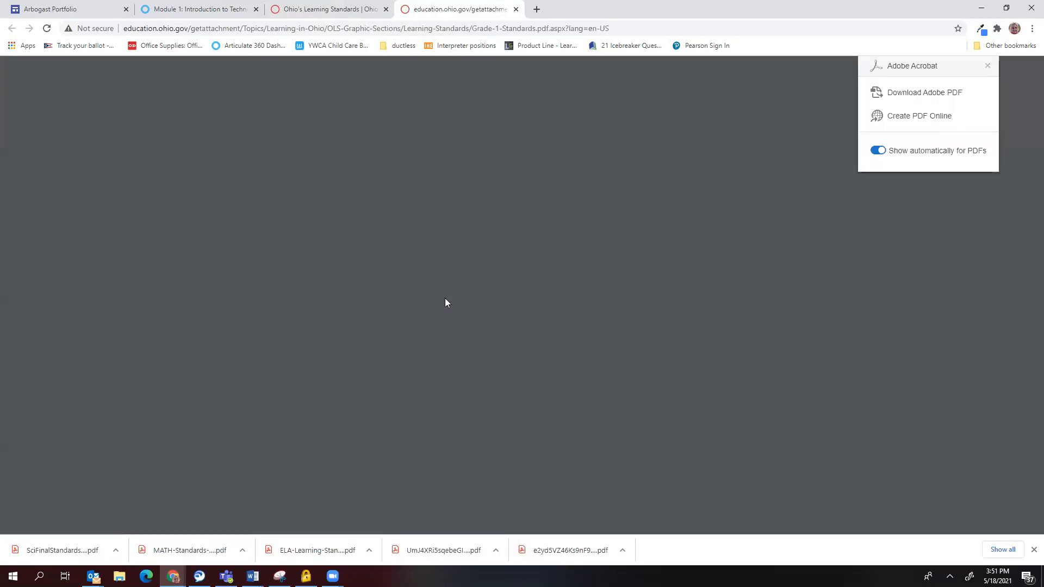
scroll(370, 313, "down", 8)
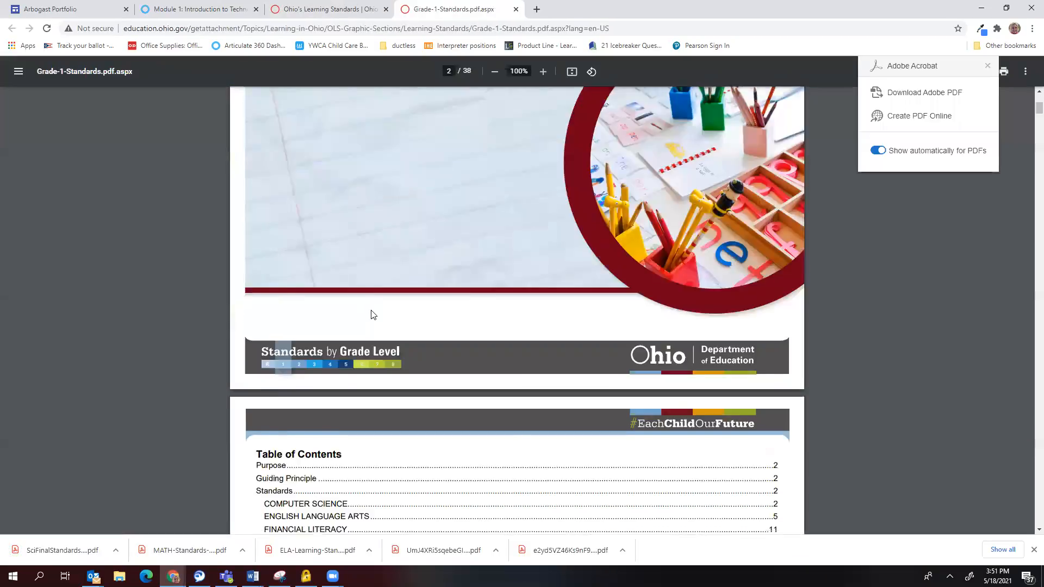
left_click(281, 341)
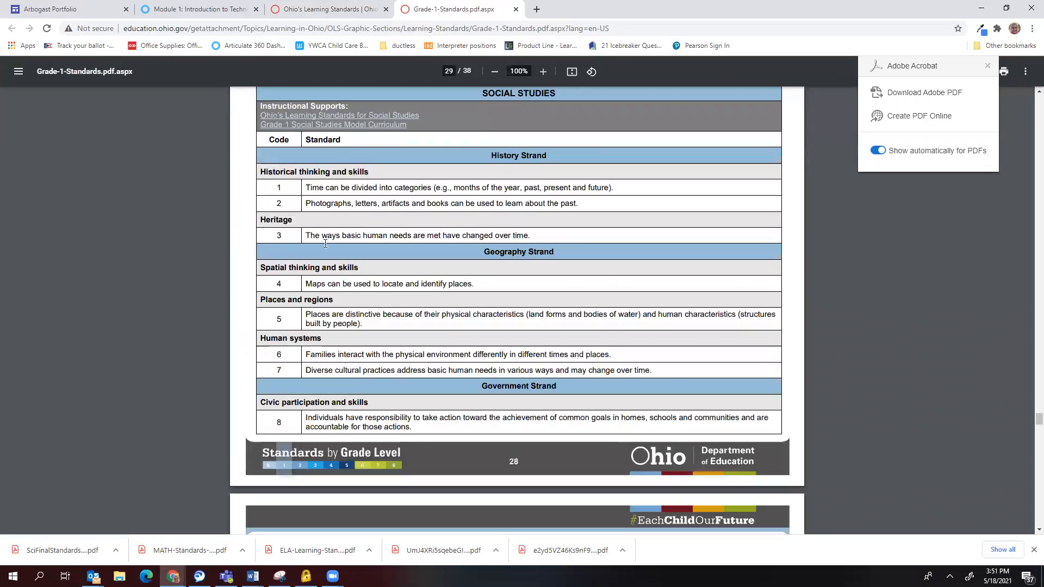
left_click(324, 116)
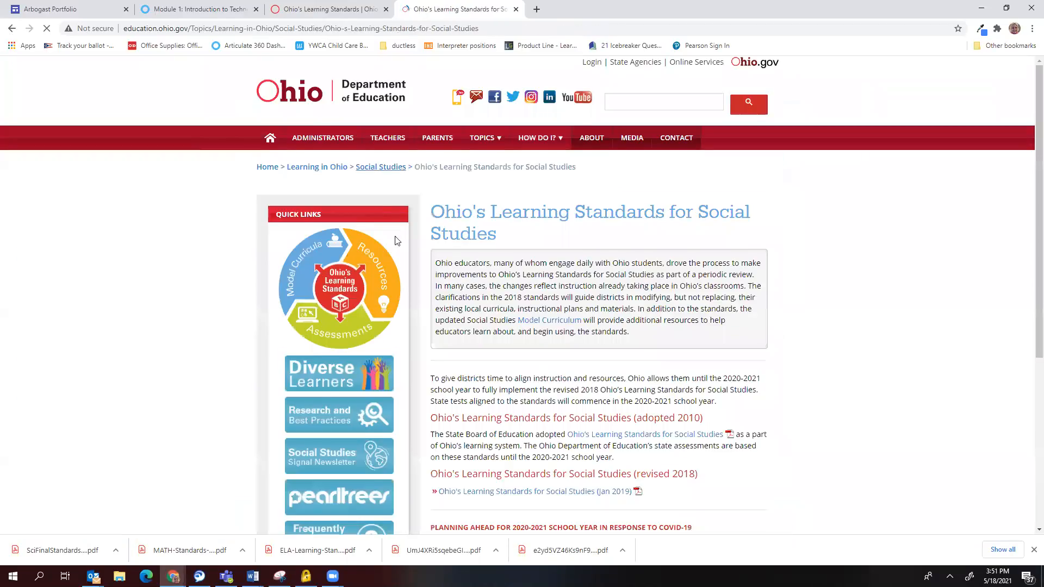
scroll(471, 321, "down", 3)
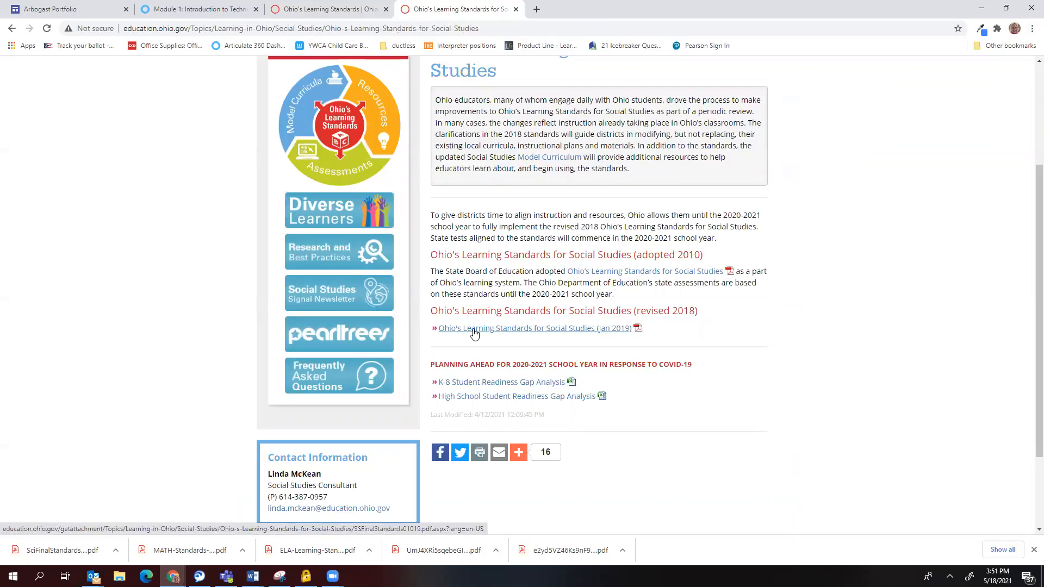
Save the Jan 2019 SSFinalStandards01019.pdf into EDU120 Documents and close its tab.
left_click(474, 329)
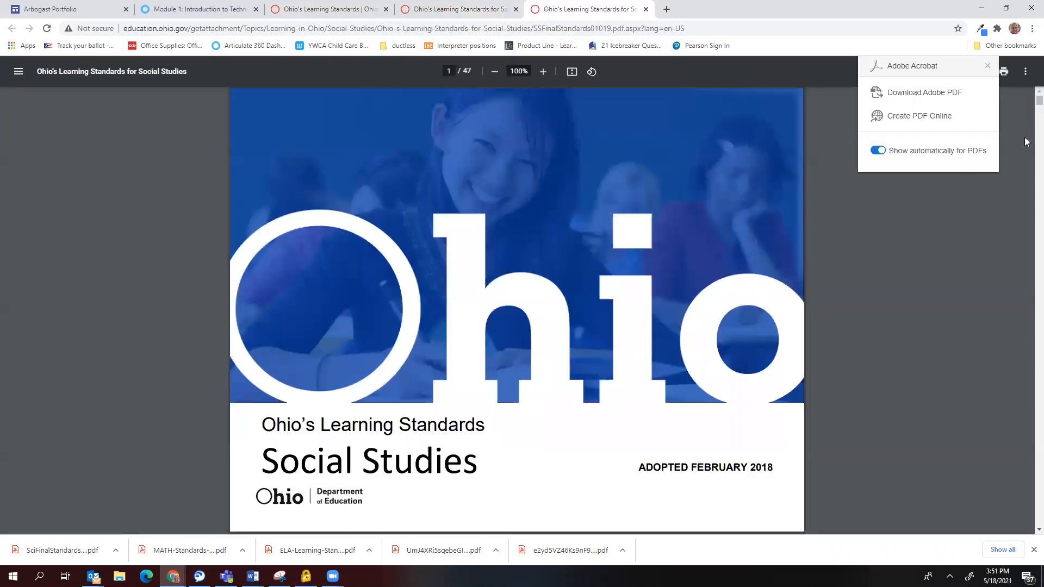
left_click(988, 66)
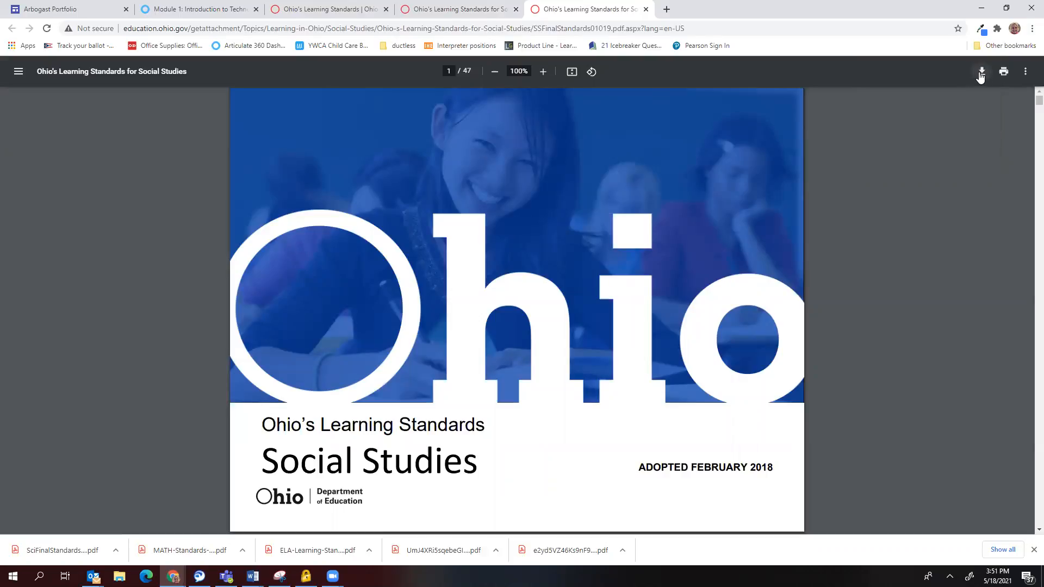
left_click(981, 72)
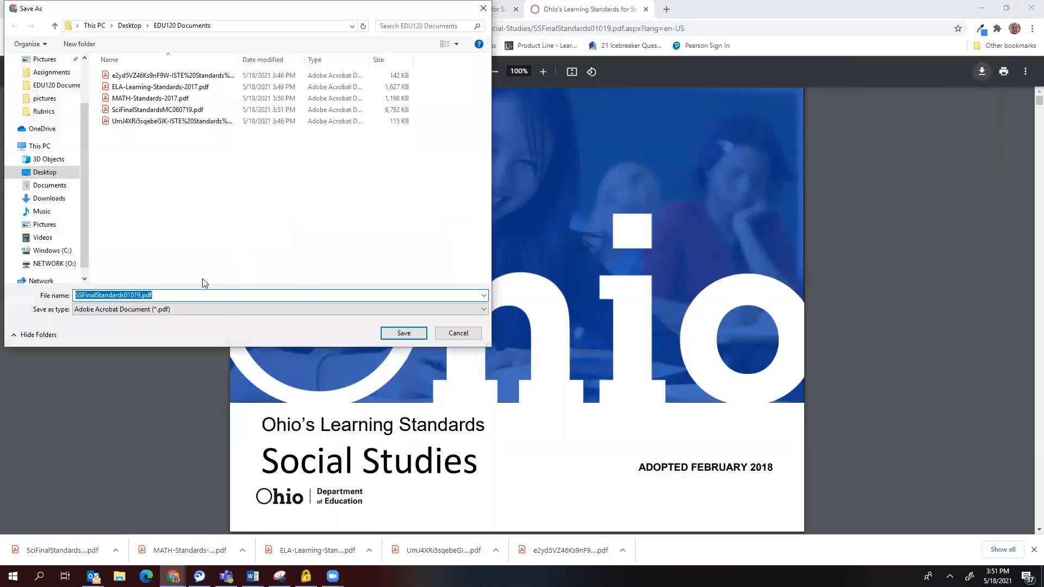
left_click(387, 333)
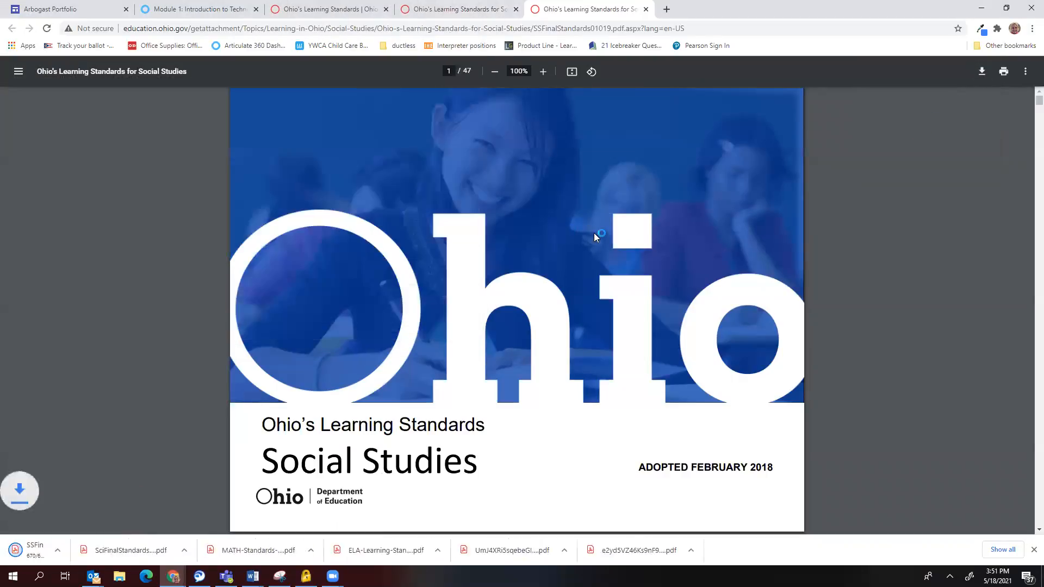
left_click(645, 9)
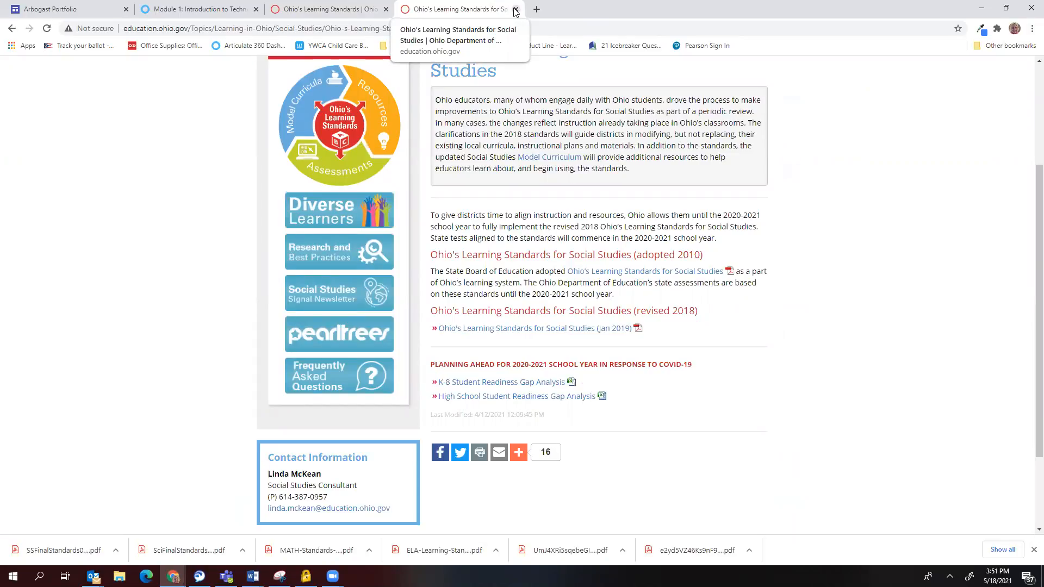
Close the leftover Ohio standards tabs, return to the Arbogast Portfolio editor, and open a new tab.
left_click(515, 10)
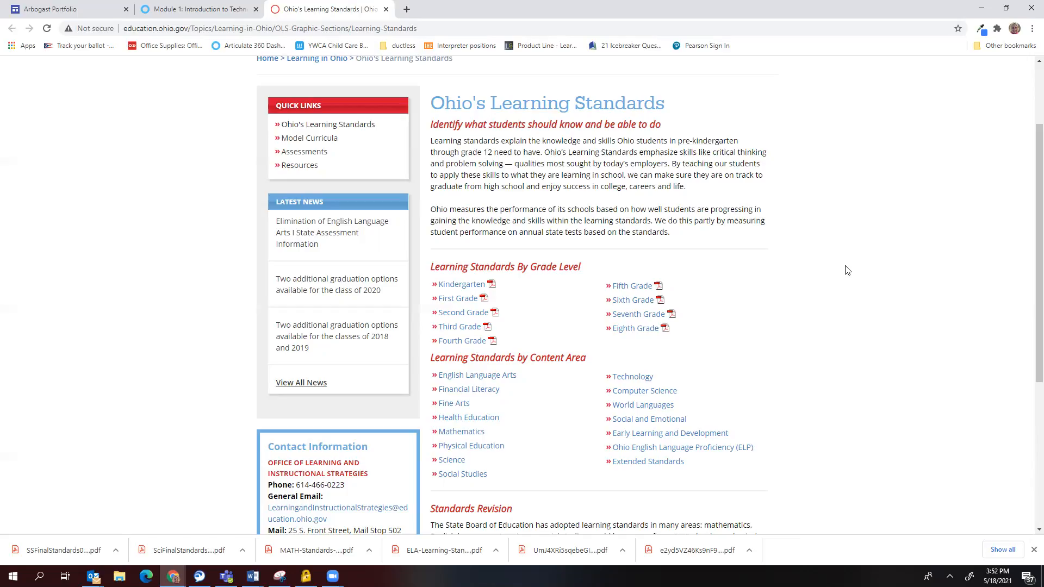
left_click(386, 9)
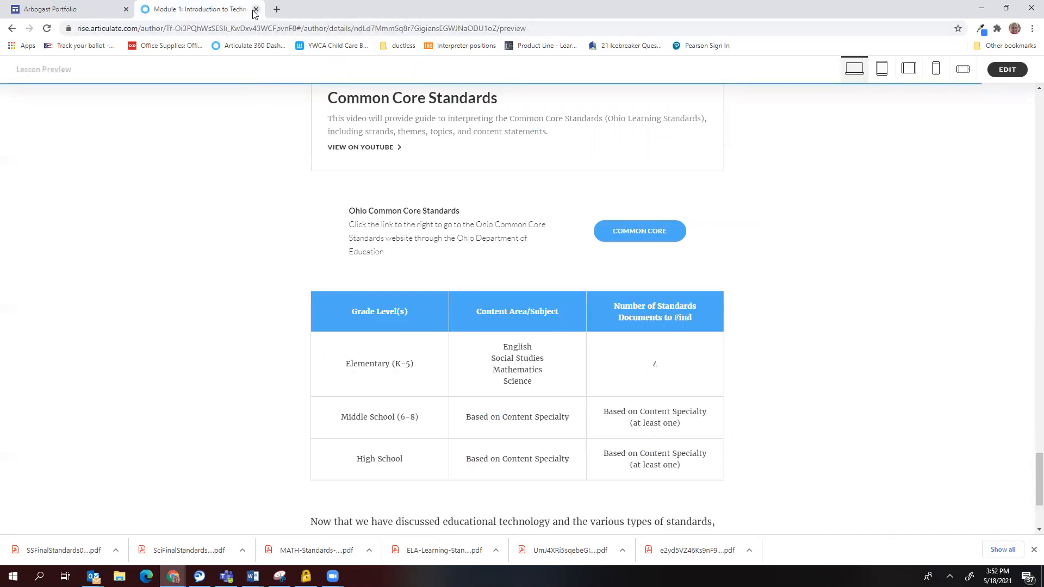
left_click(73, 7)
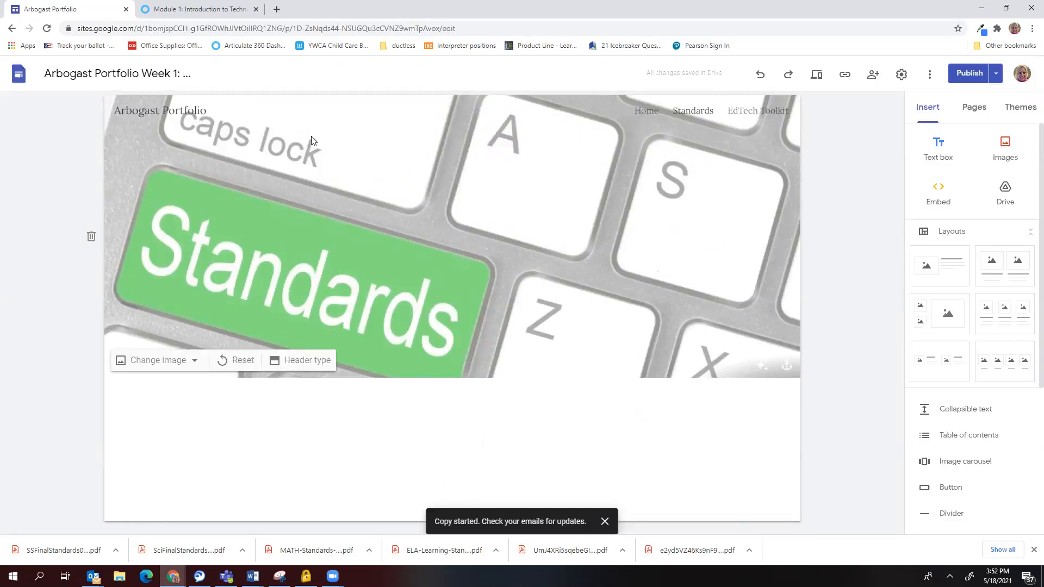
left_click(278, 10)
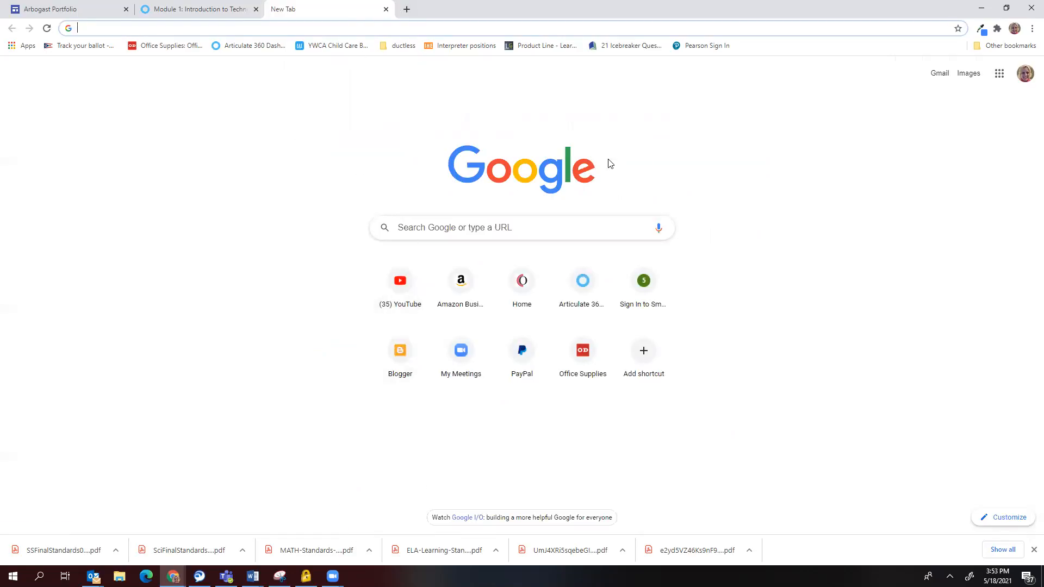
Open Google Drive and upload all six PDFs from Desktop > EDU120 Documents to My Drive.
left_click(1001, 75)
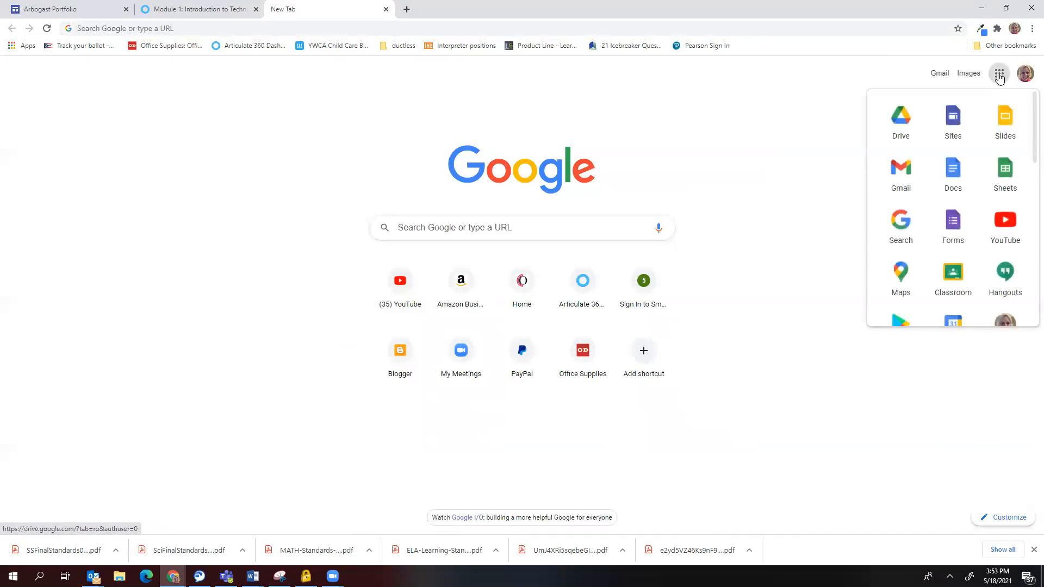
left_click(898, 122)
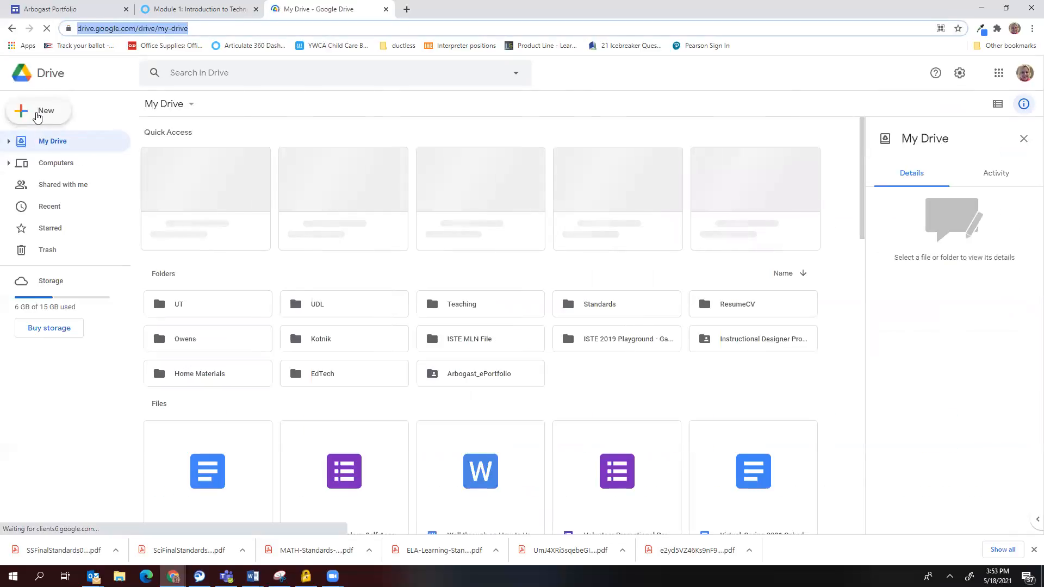
left_click(36, 115)
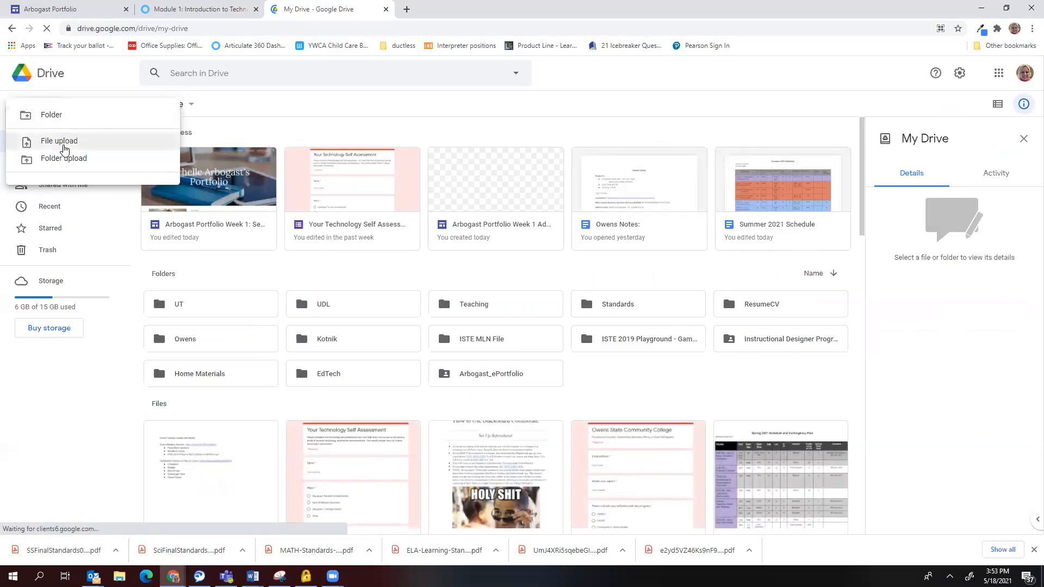
left_click(63, 144)
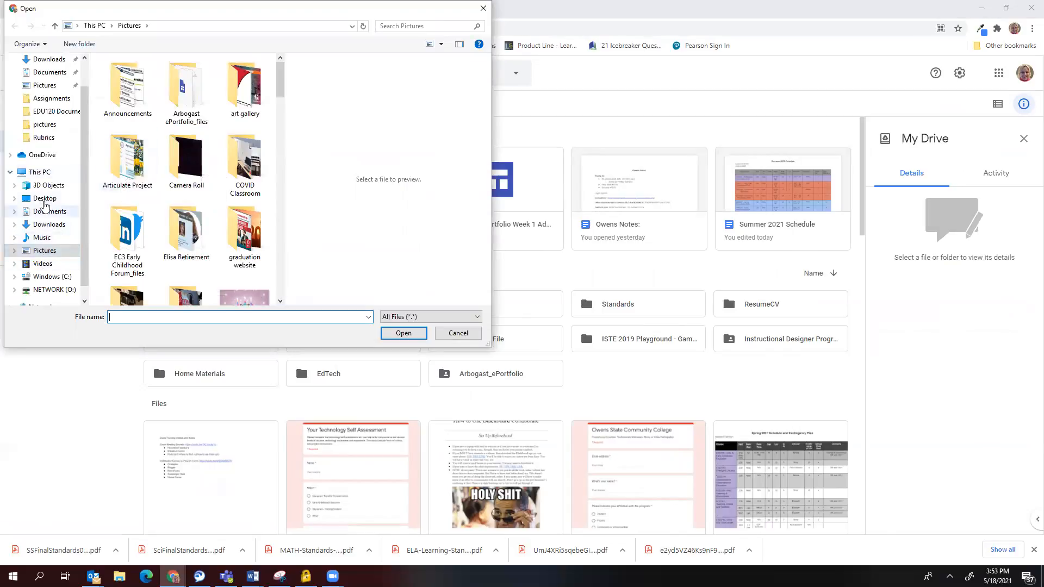
left_click(44, 199)
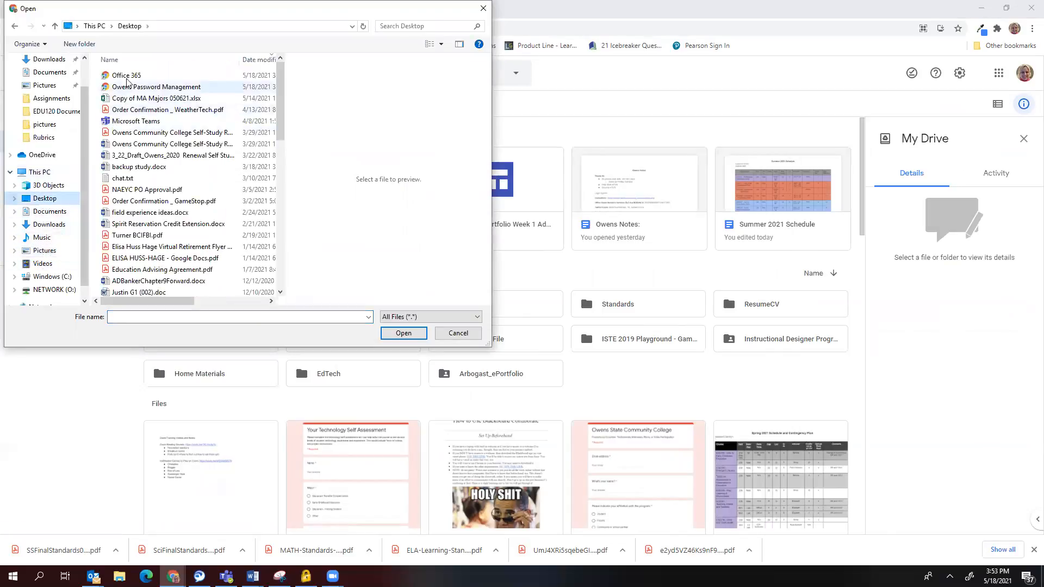
scroll(125, 250, "down", 10)
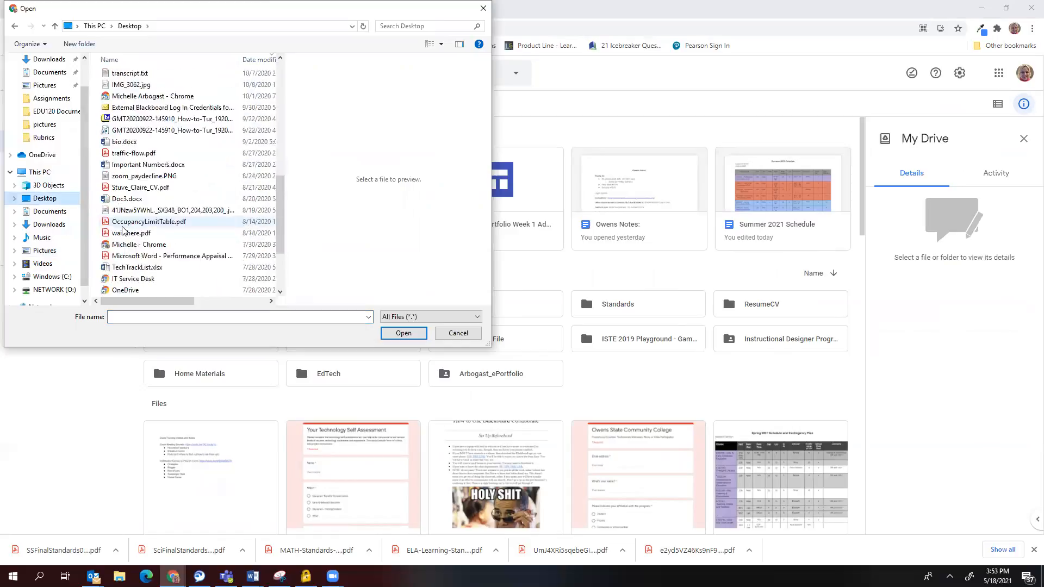
left_click(151, 215)
double_click(150, 215)
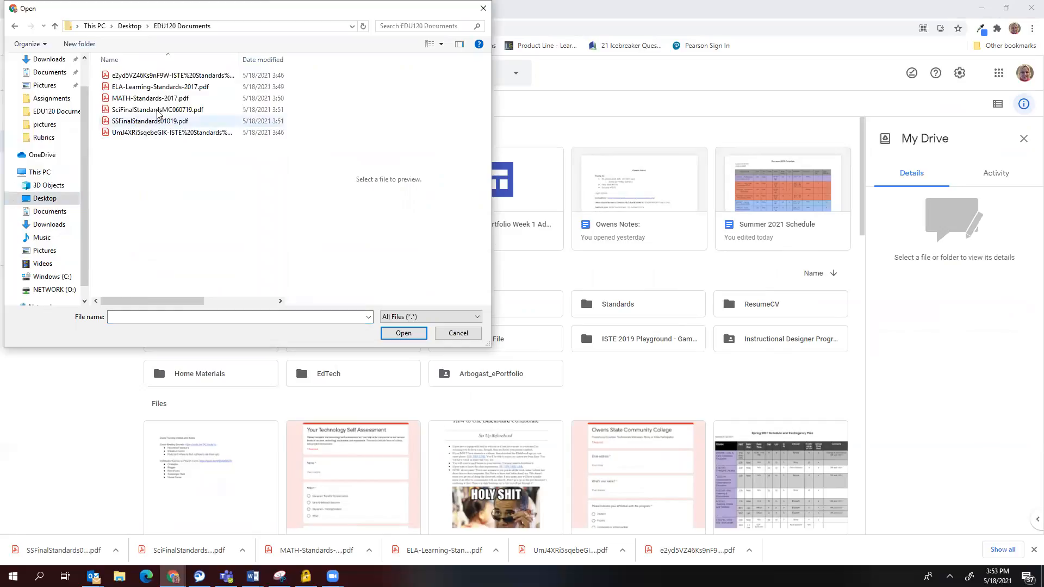
left_click(172, 76)
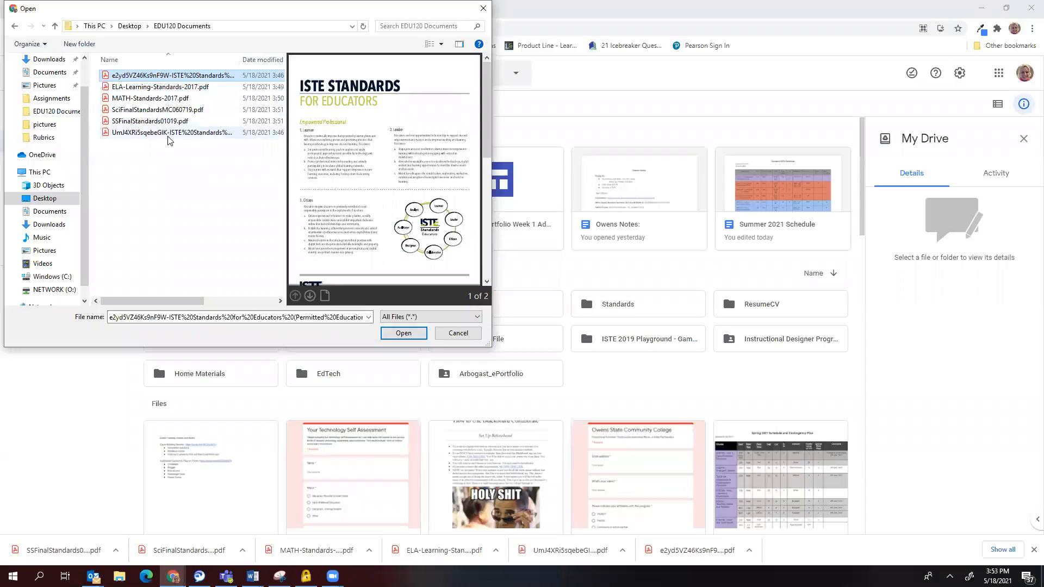
left_click(170, 141, "shift")
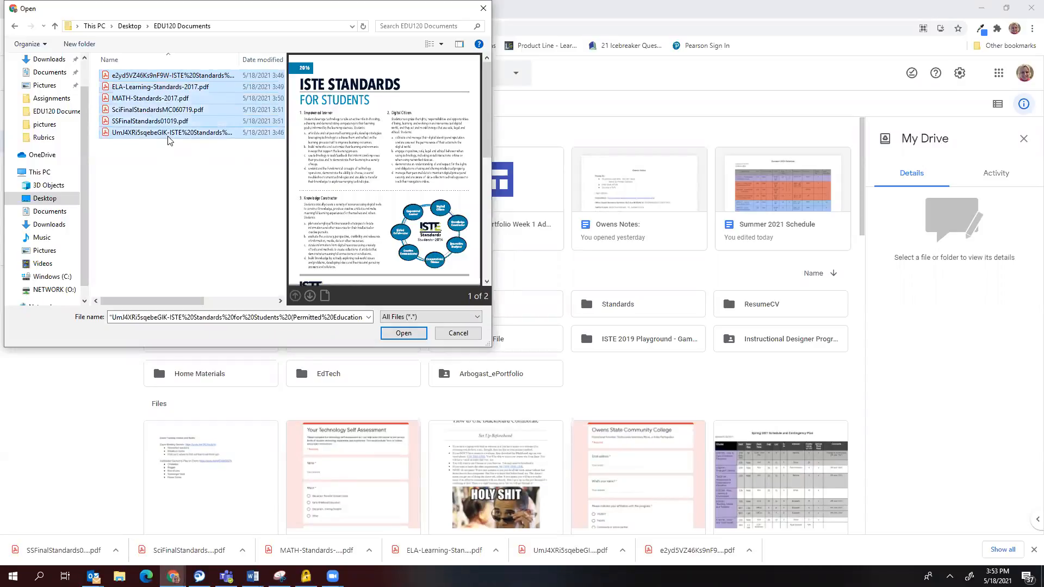
left_click(404, 334)
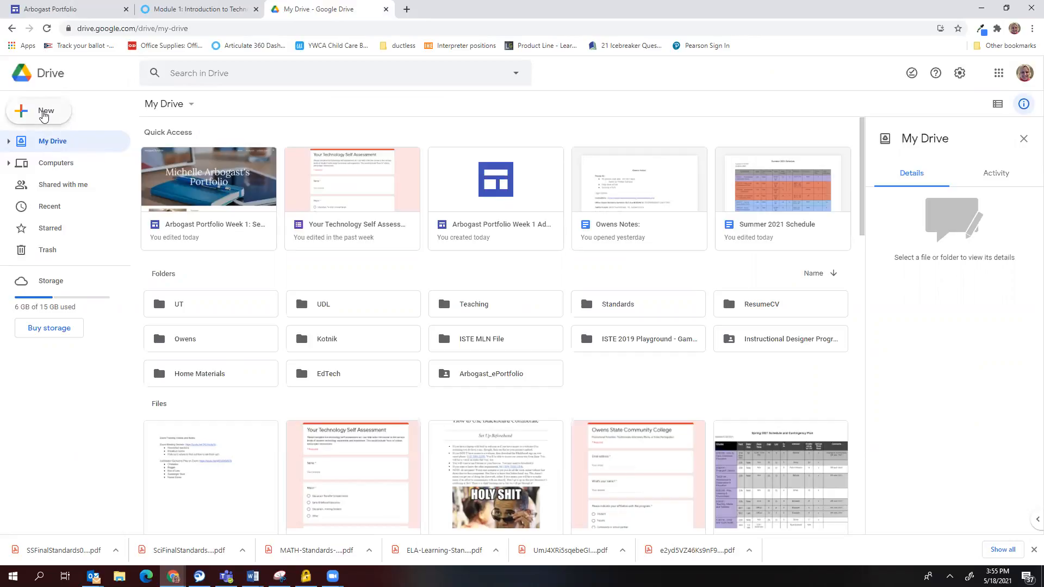
Create a new My Drive folder named EDU120, then show the Recent files view.
left_click(44, 115)
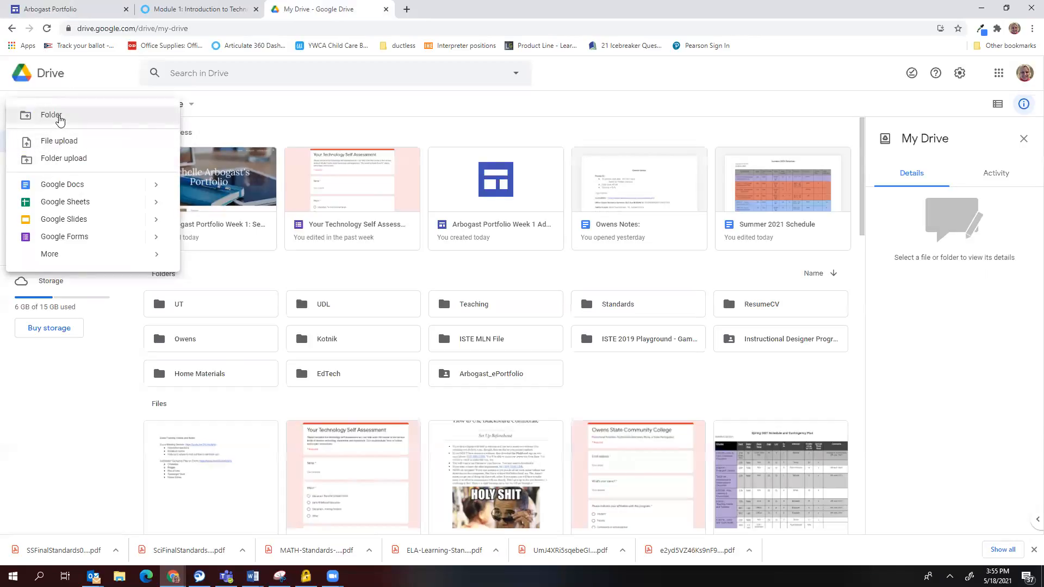
left_click(58, 116)
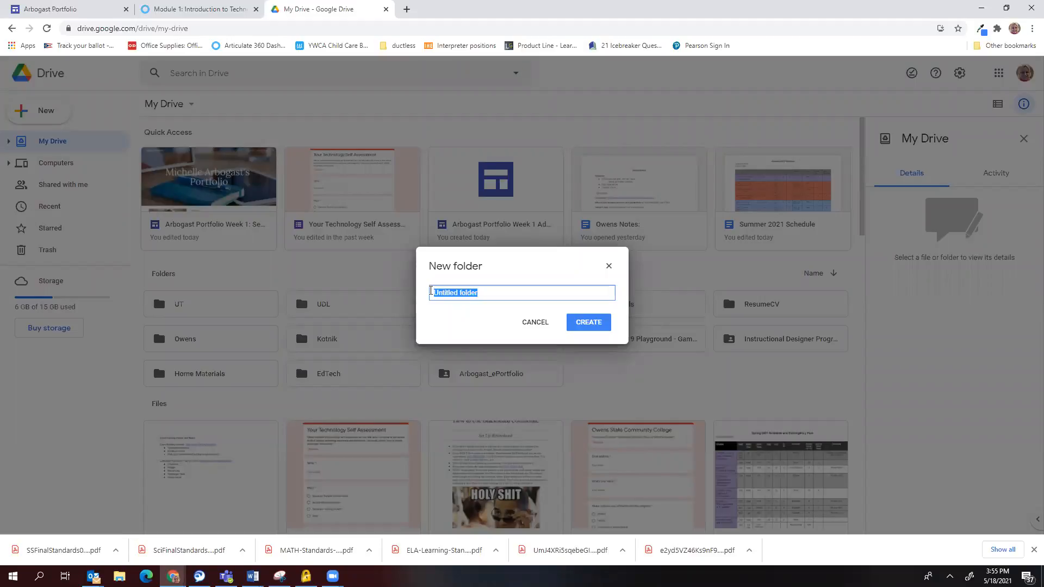
type("ED")
left_click(580, 323)
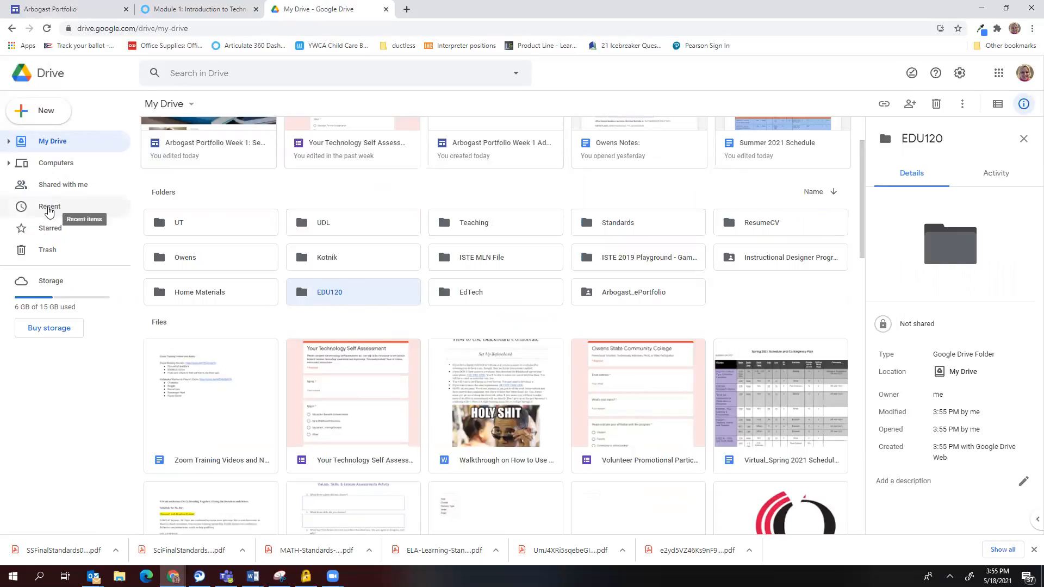
left_click(57, 207)
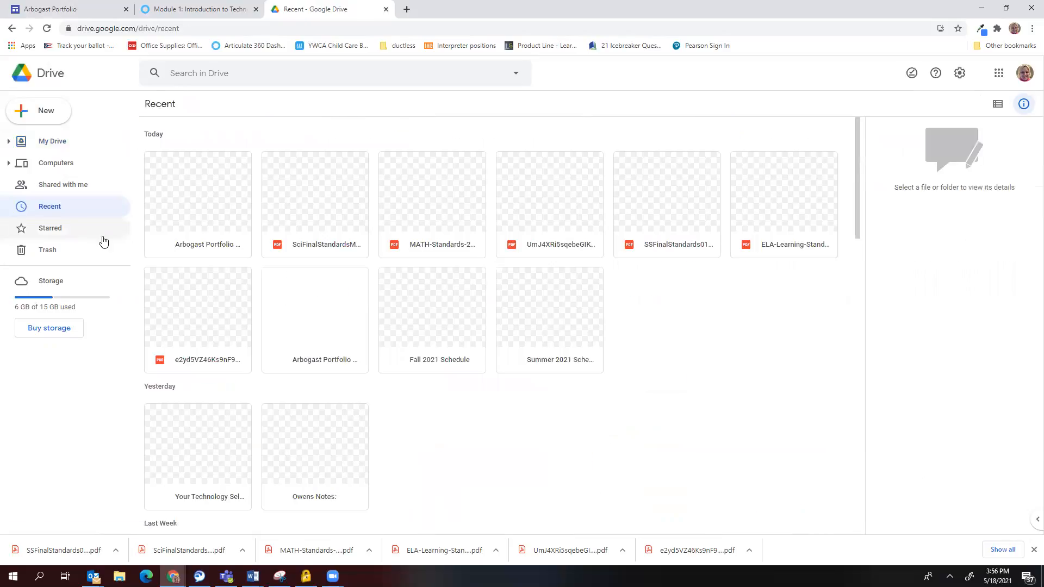
Move SciFinalStandardsMC060719.pdf from My Drive into the EDU120 folder.
left_click(306, 203)
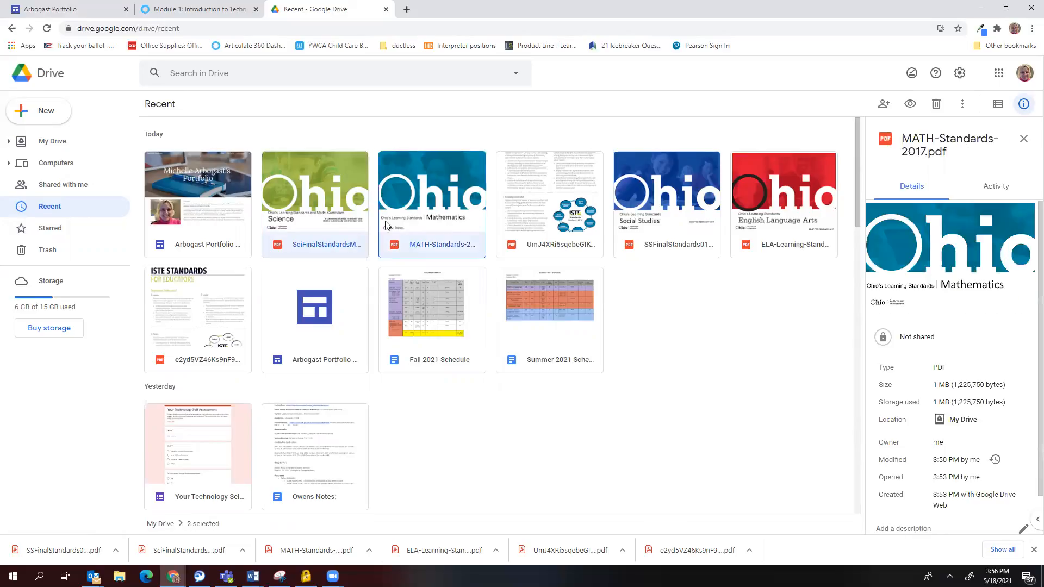
left_click(349, 223)
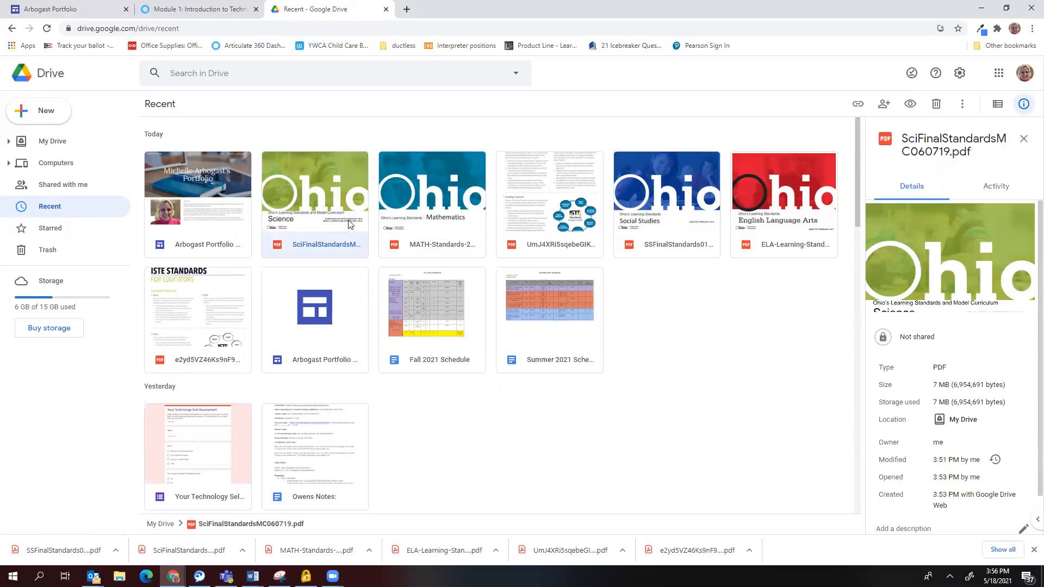
right_click(325, 191)
mouse_move(345, 226)
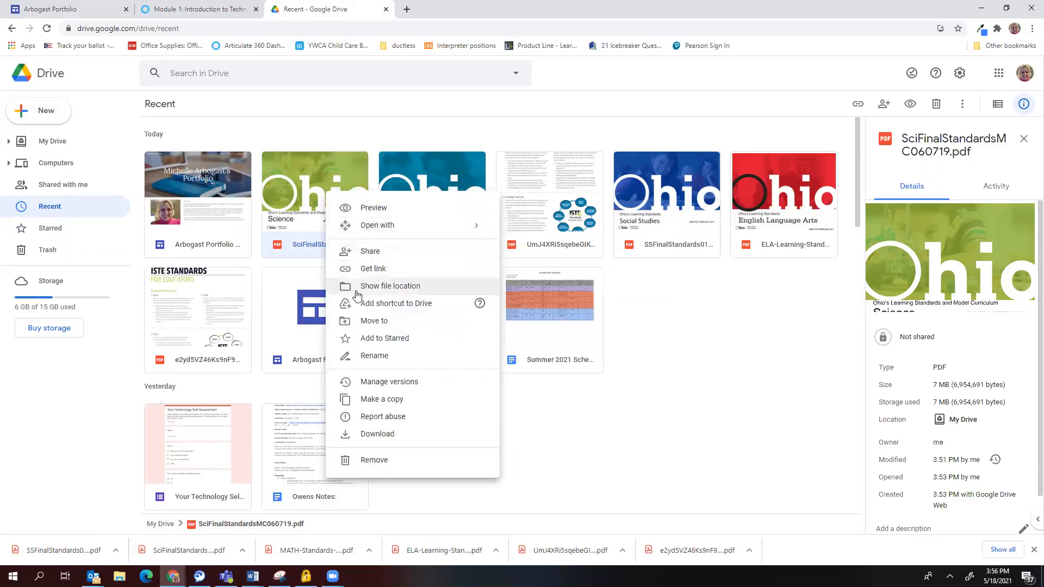
left_click(359, 321)
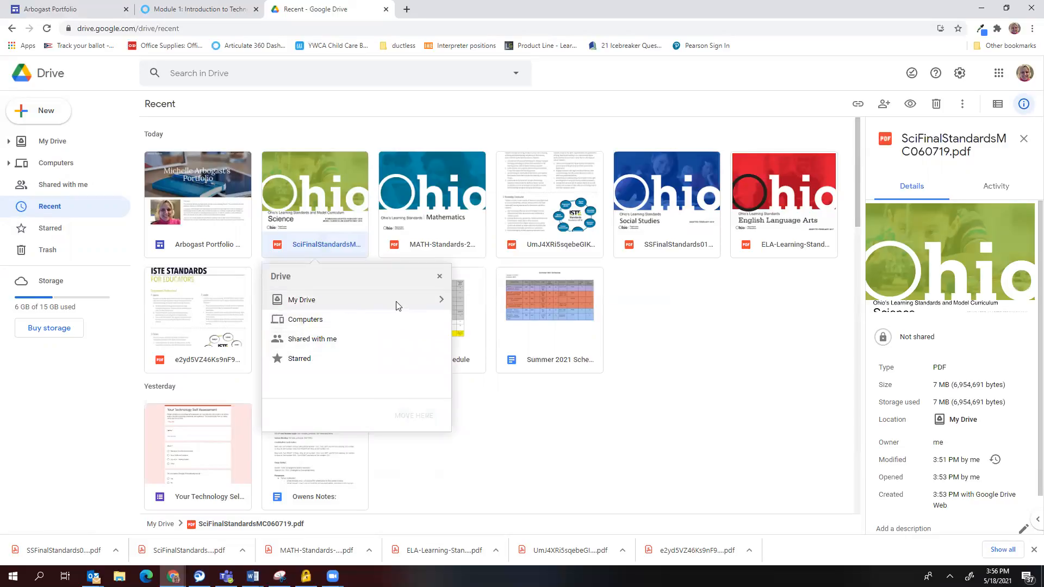
left_click(441, 300)
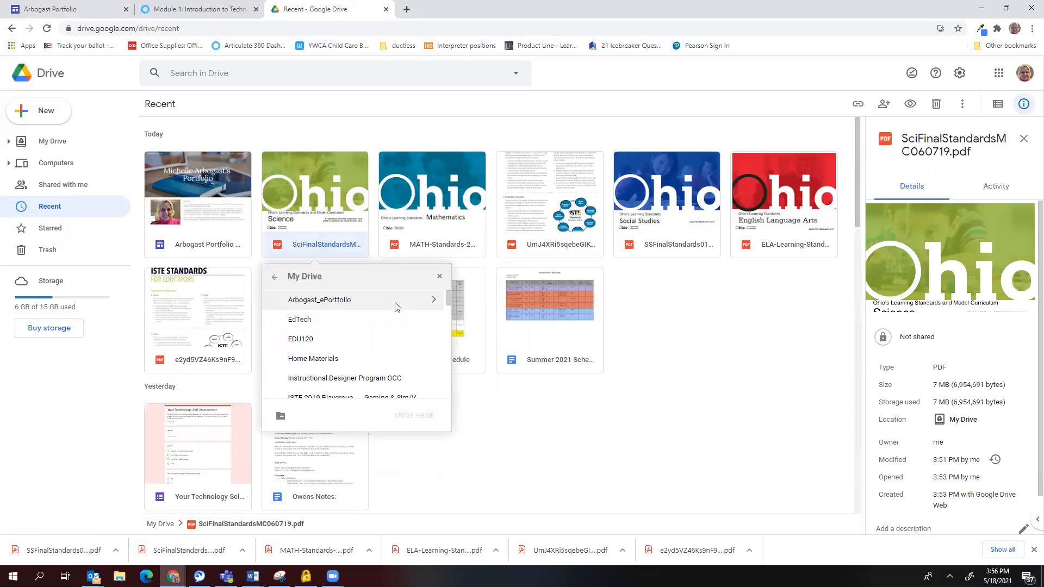
left_click(301, 340)
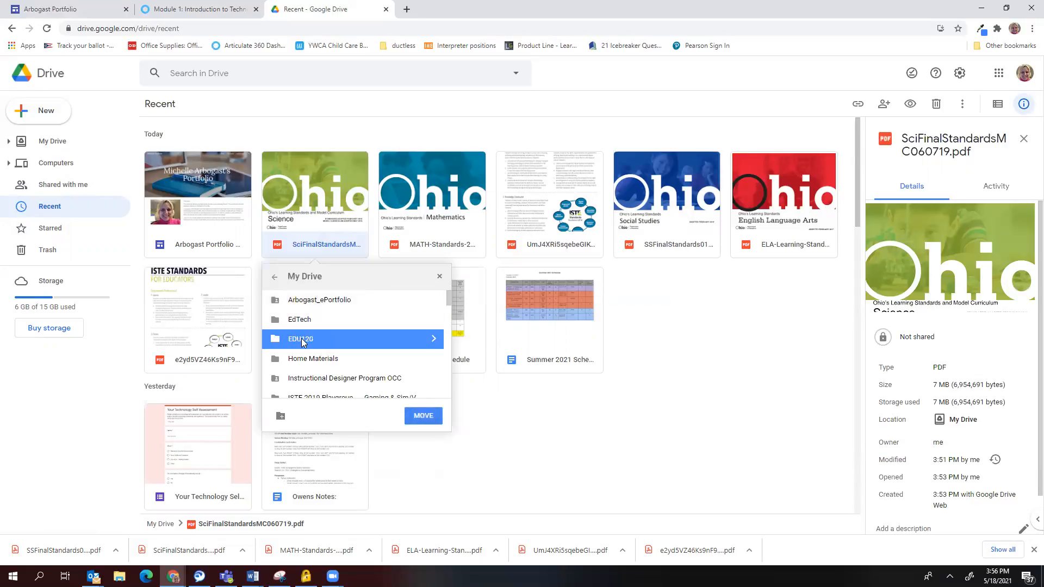
left_click(419, 417)
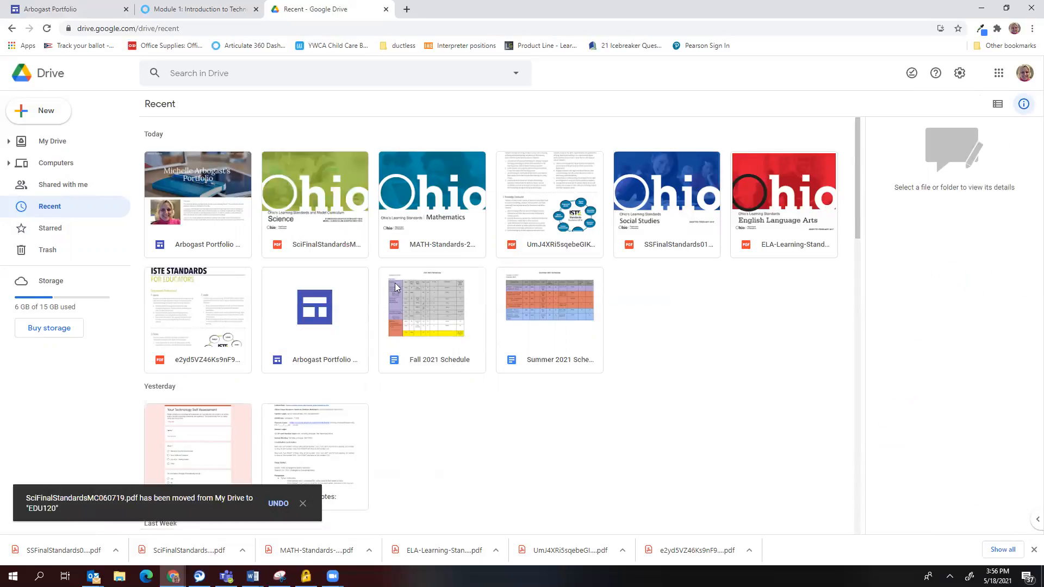
left_click(412, 235)
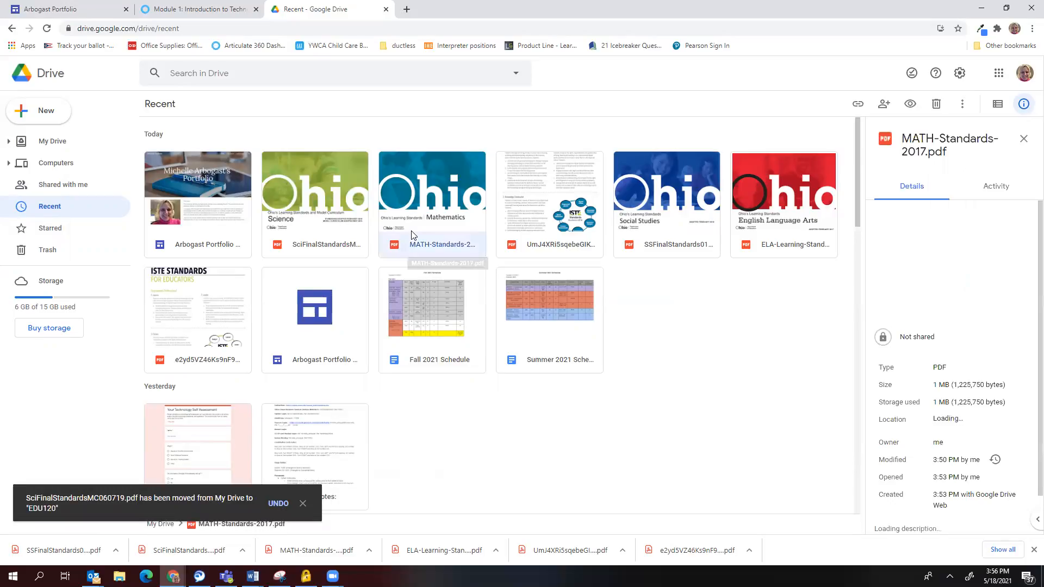
Move MATH-Standards-2017.pdf into the EDU120 folder.
right_click(412, 235)
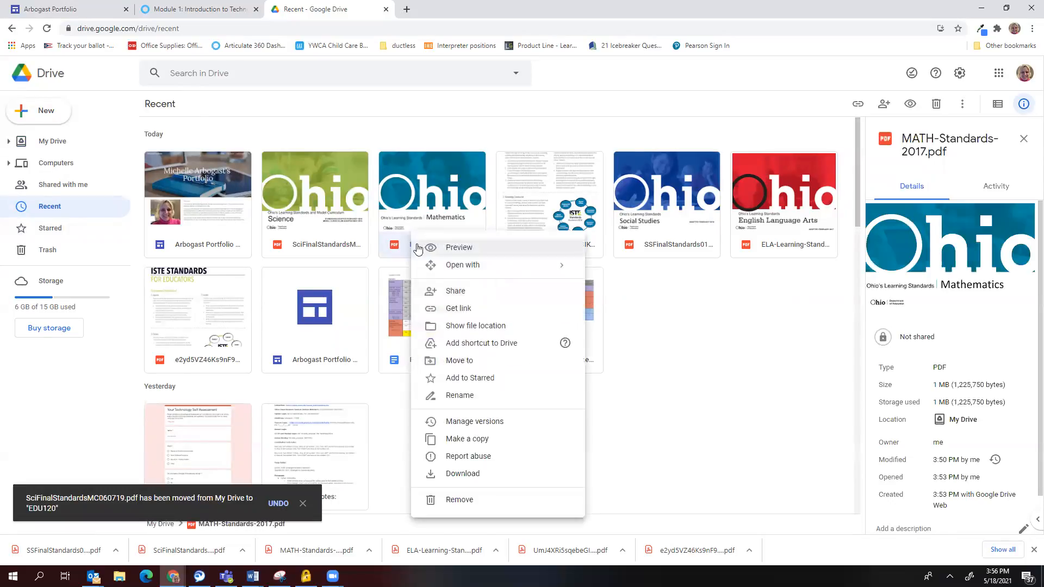
left_click(445, 361)
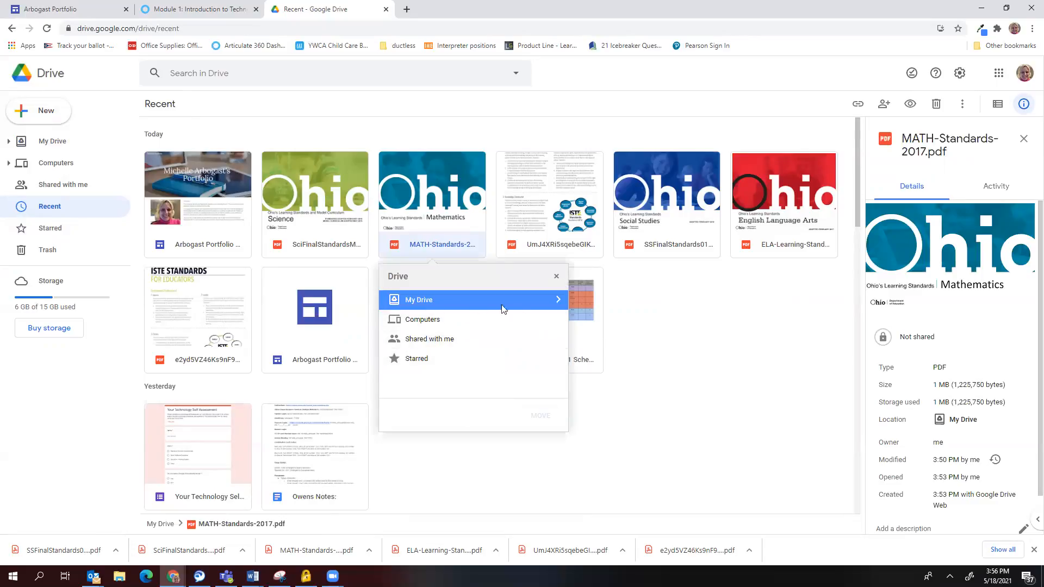
left_click(556, 303)
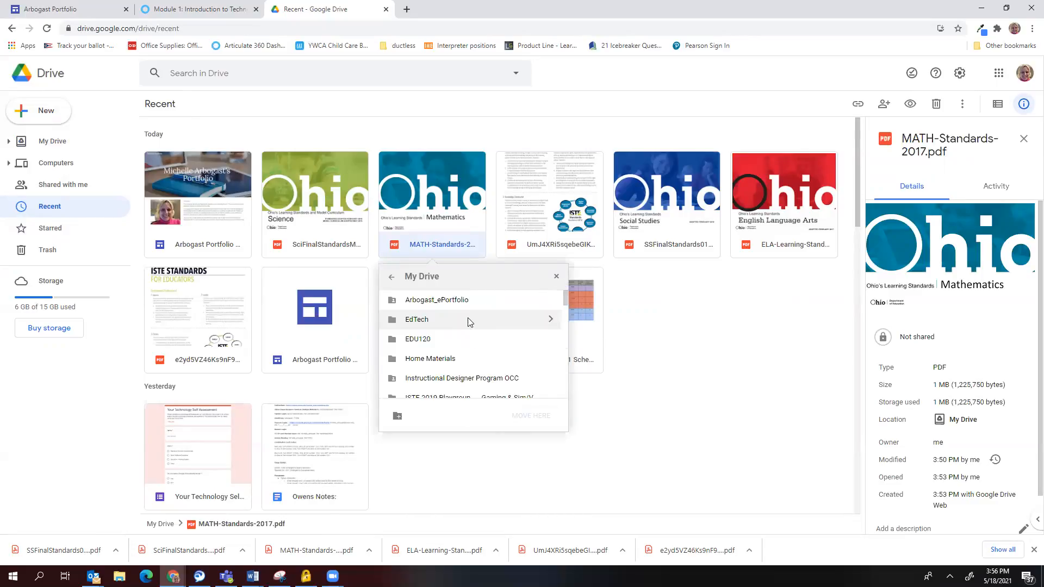
left_click(429, 340)
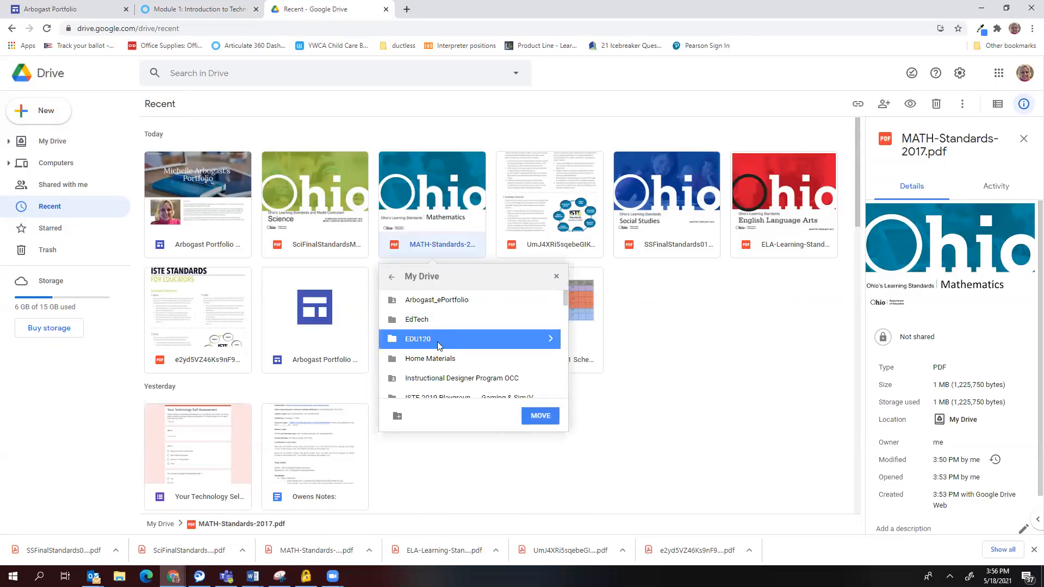
left_click(533, 416)
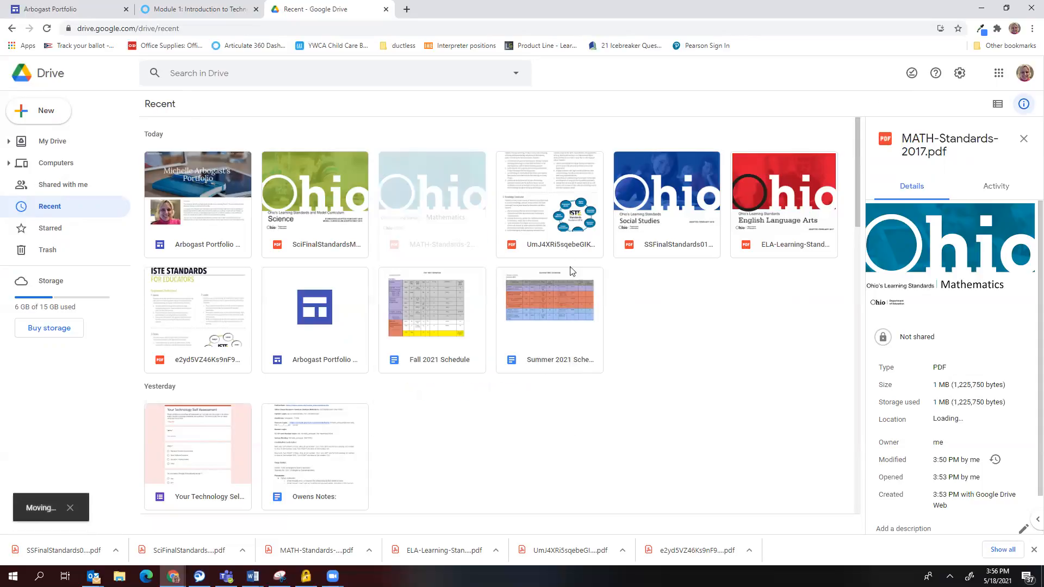
Move the ISTE Standards for Students PDF into the EDU120 folder.
right_click(563, 234)
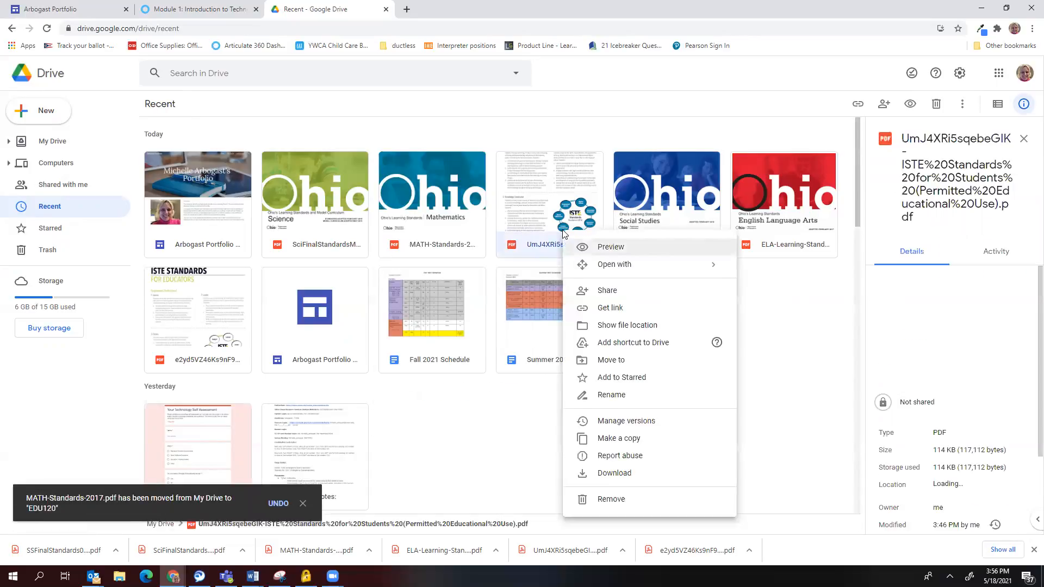
left_click(603, 360)
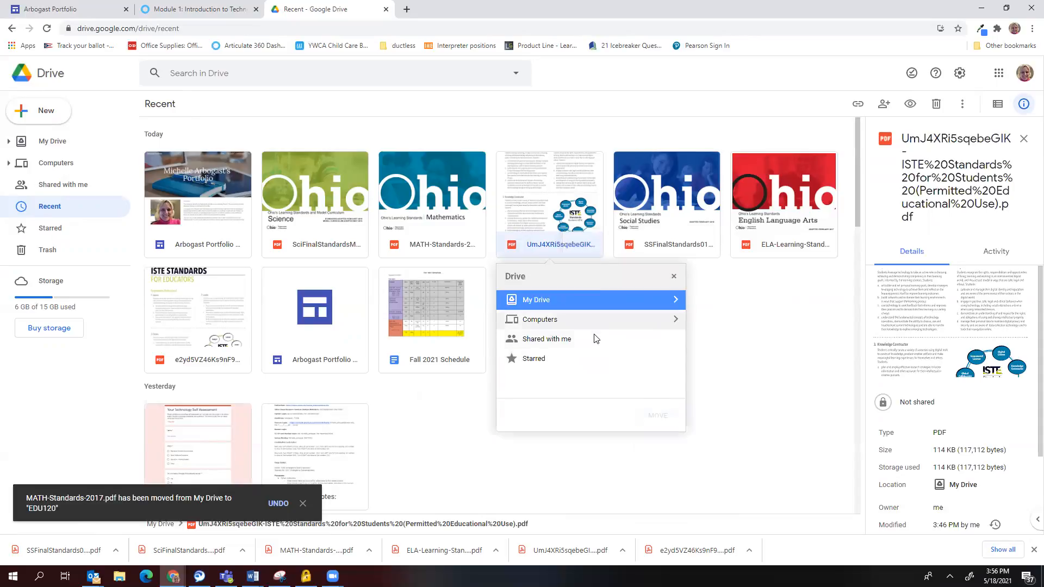
left_click(676, 299)
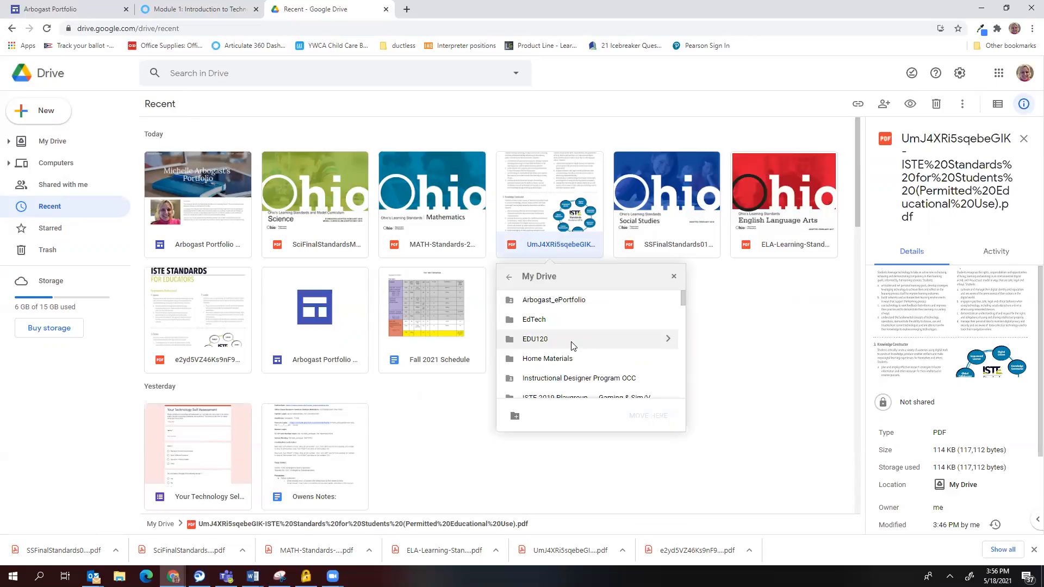
left_click(579, 344)
left_click(656, 418)
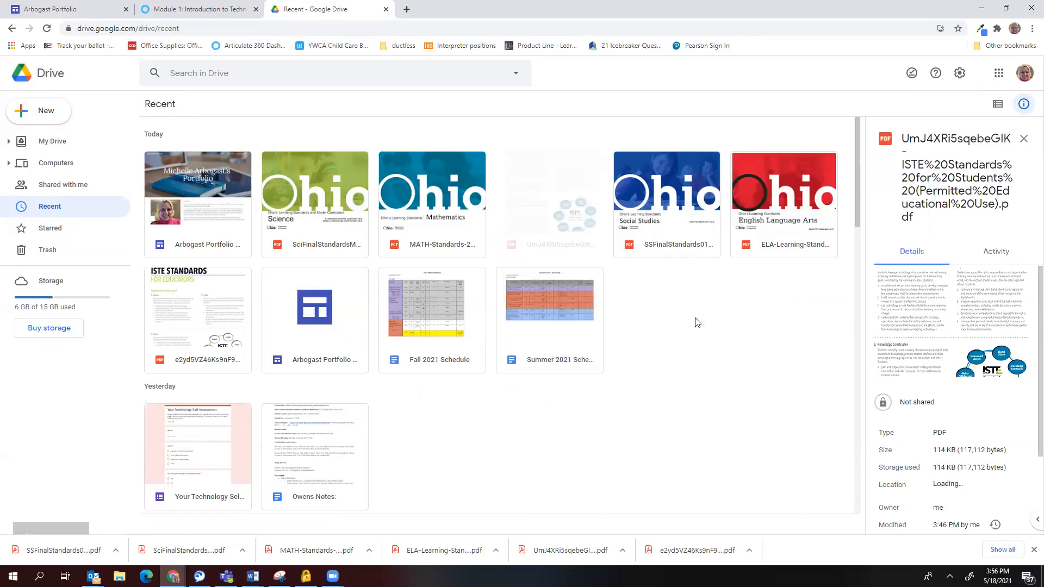
left_click(693, 214)
Move SSFinalStandards01019.pdf into the EDU120 folder.
right_click(695, 216)
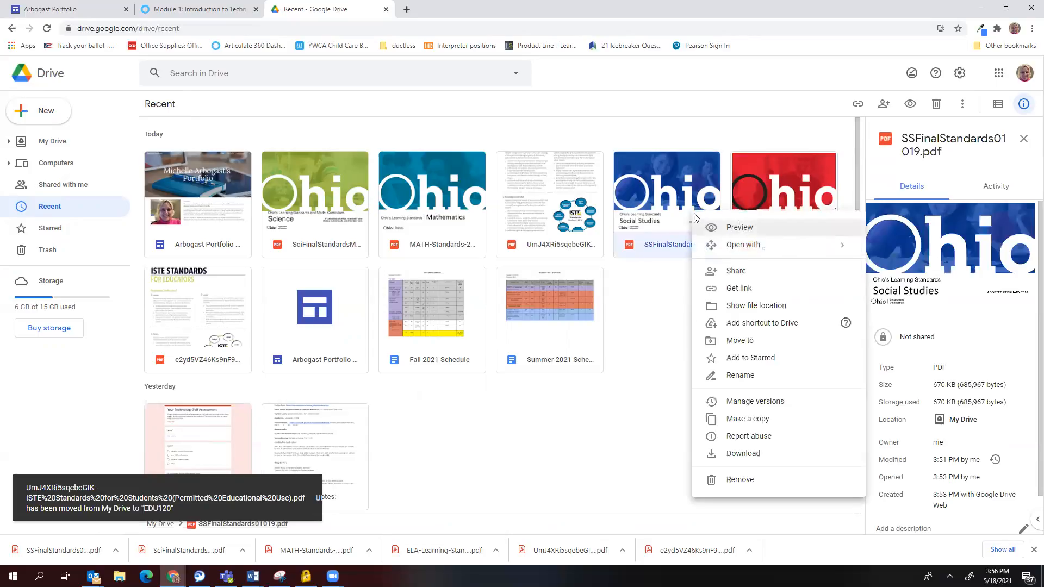
left_click(729, 343)
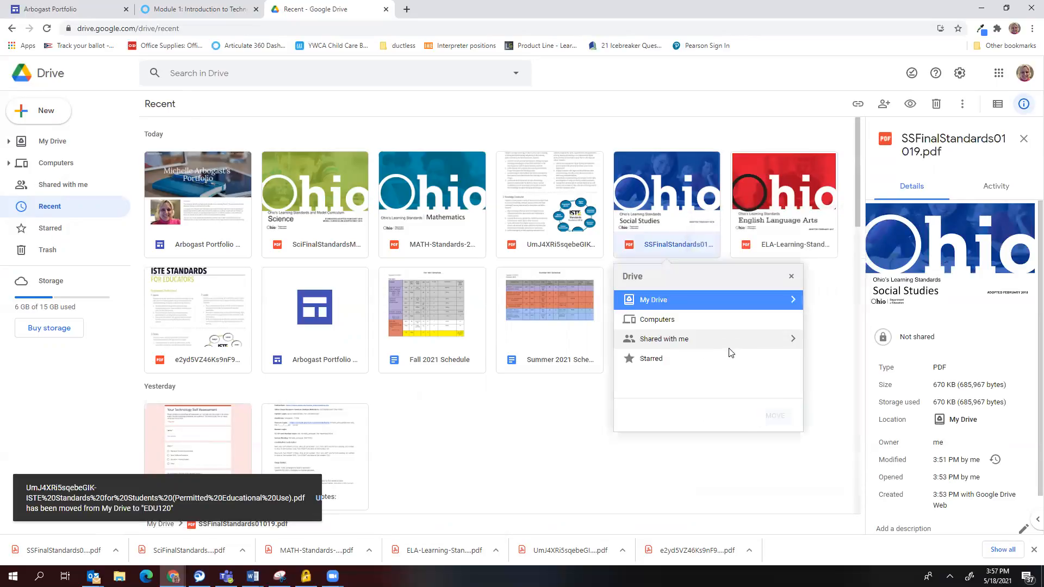
left_click(793, 299)
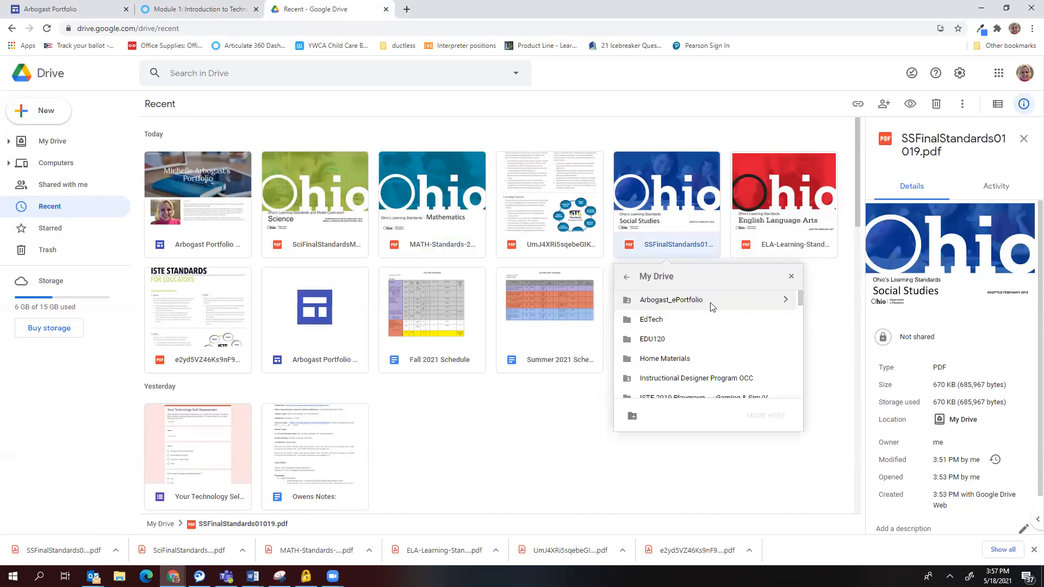
left_click(654, 341)
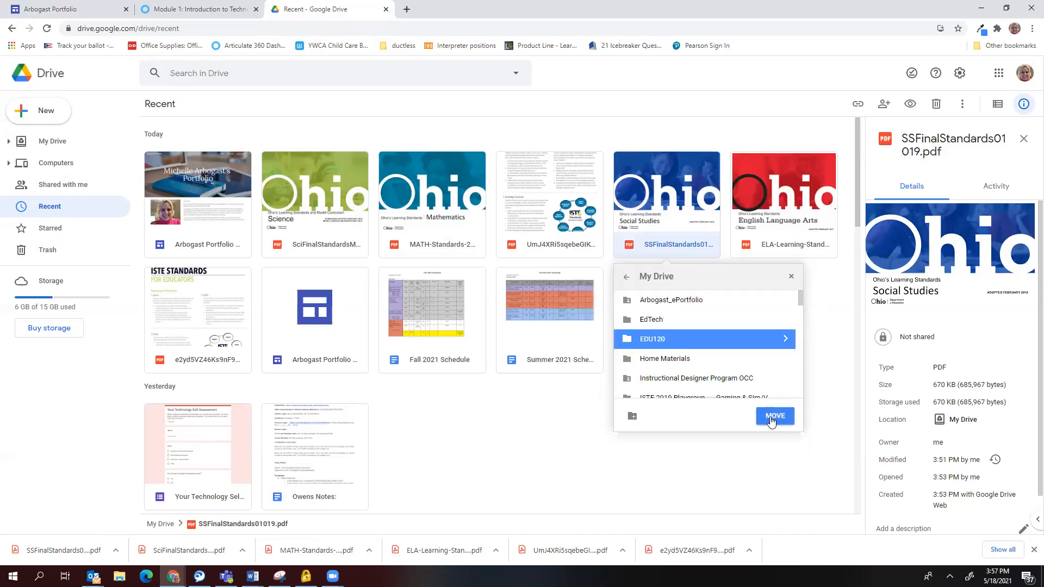
left_click(775, 416)
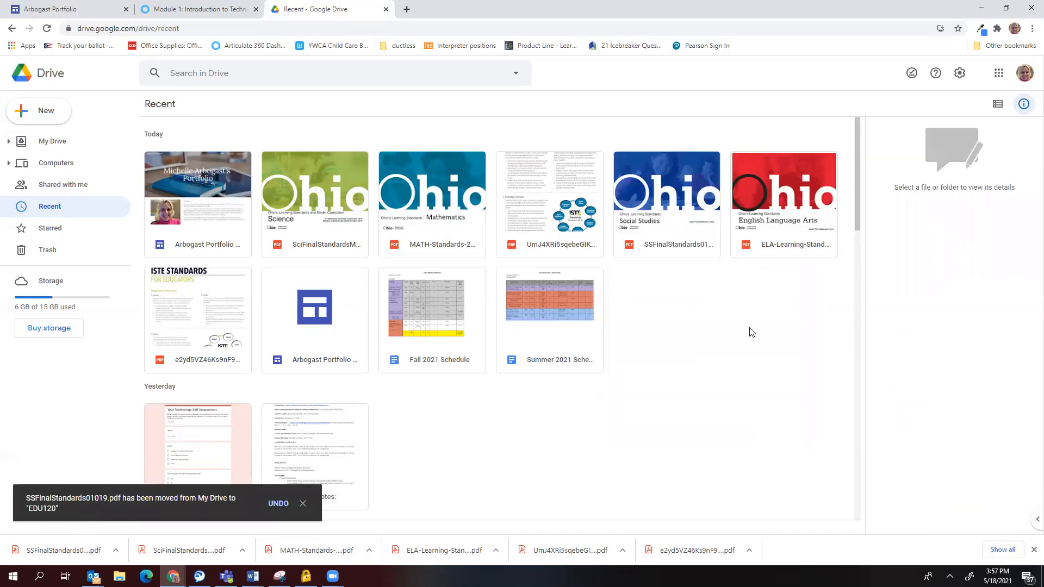
Move ELA-Learning-Standards-2017.pdf into the EDU120 folder.
left_click(783, 238)
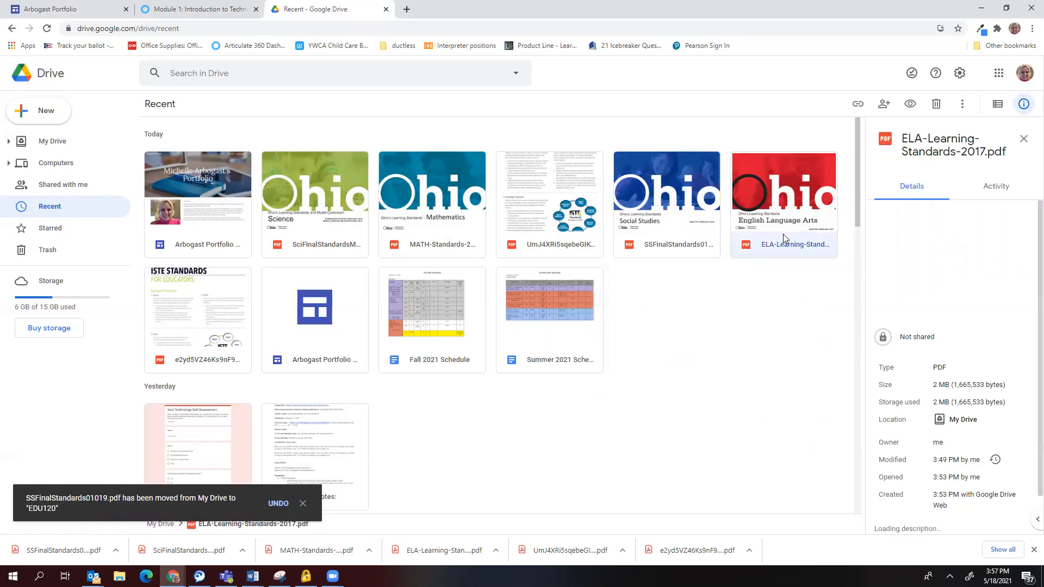
right_click(783, 235)
left_click(822, 362)
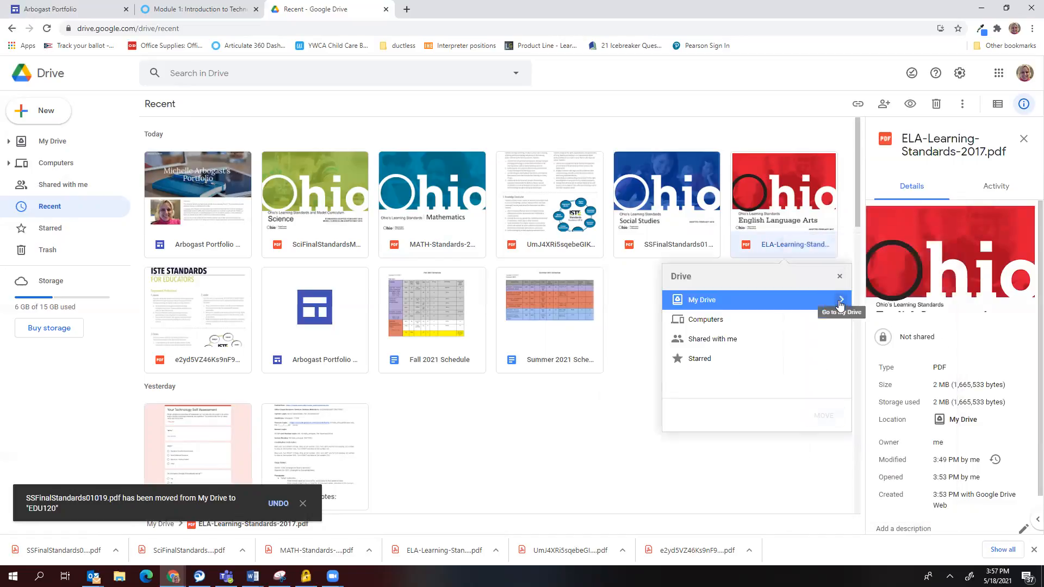
left_click(840, 303)
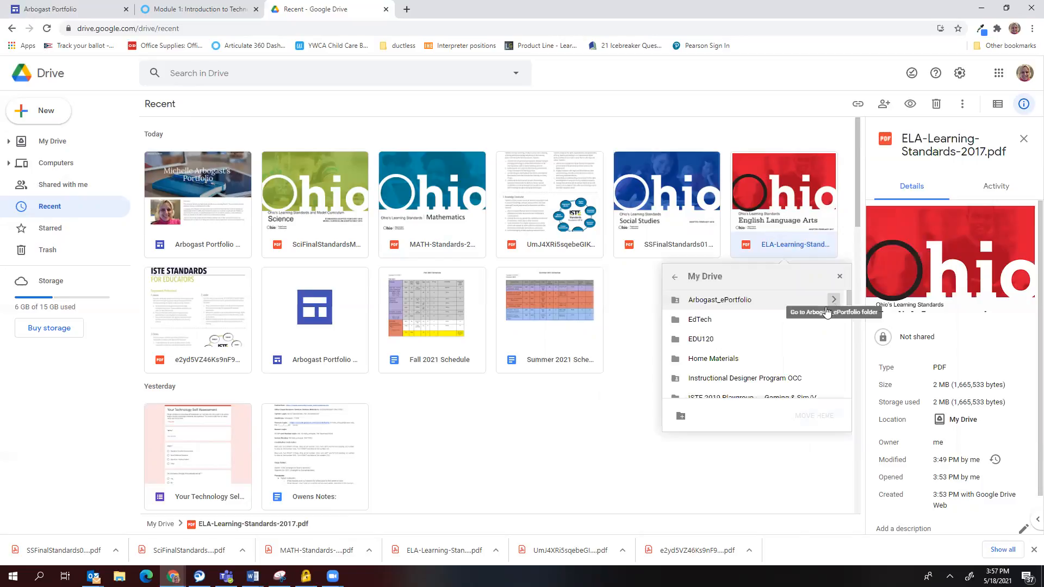
left_click(749, 344)
left_click(814, 415)
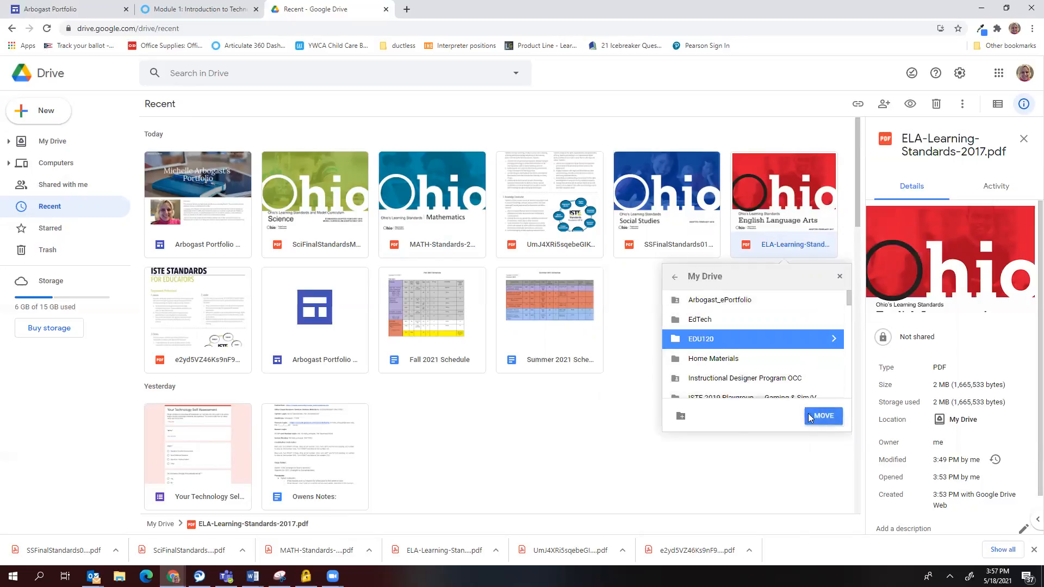
left_click(212, 313)
Move the ISTE Standards for Educators PDF into EDU120, the last of the six.
right_click(211, 309)
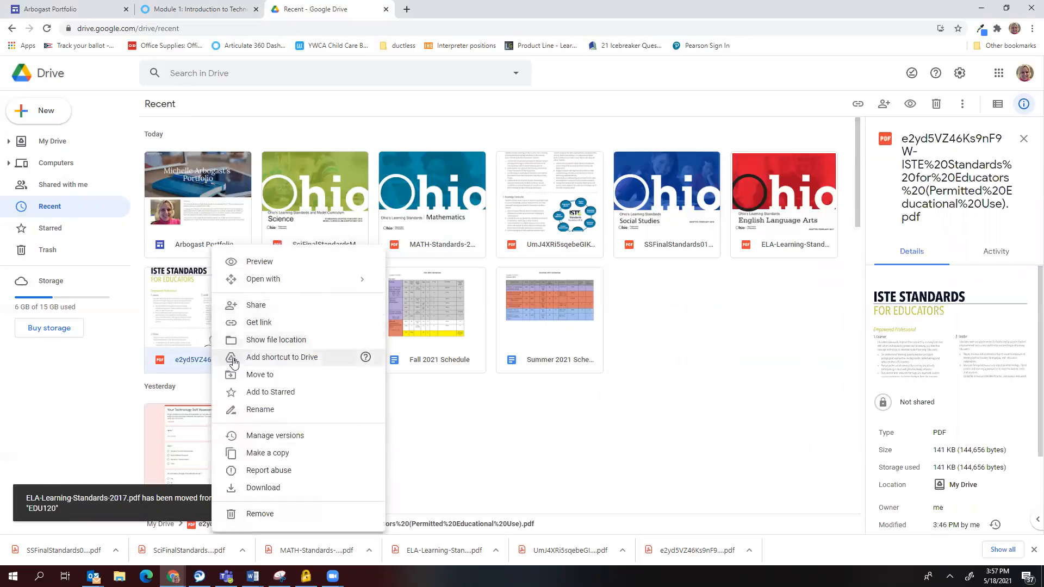
left_click(246, 375)
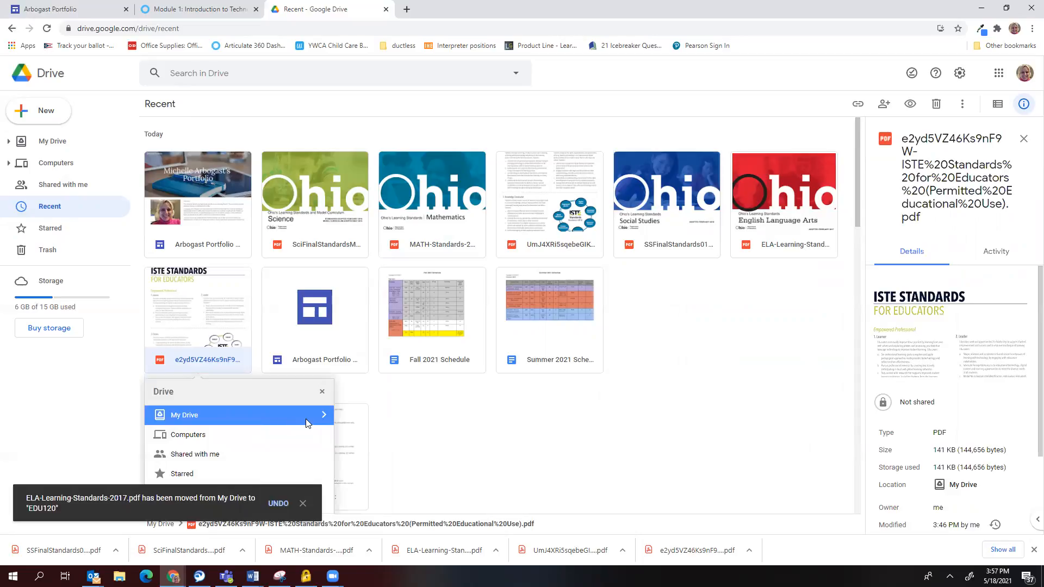
left_click(324, 416)
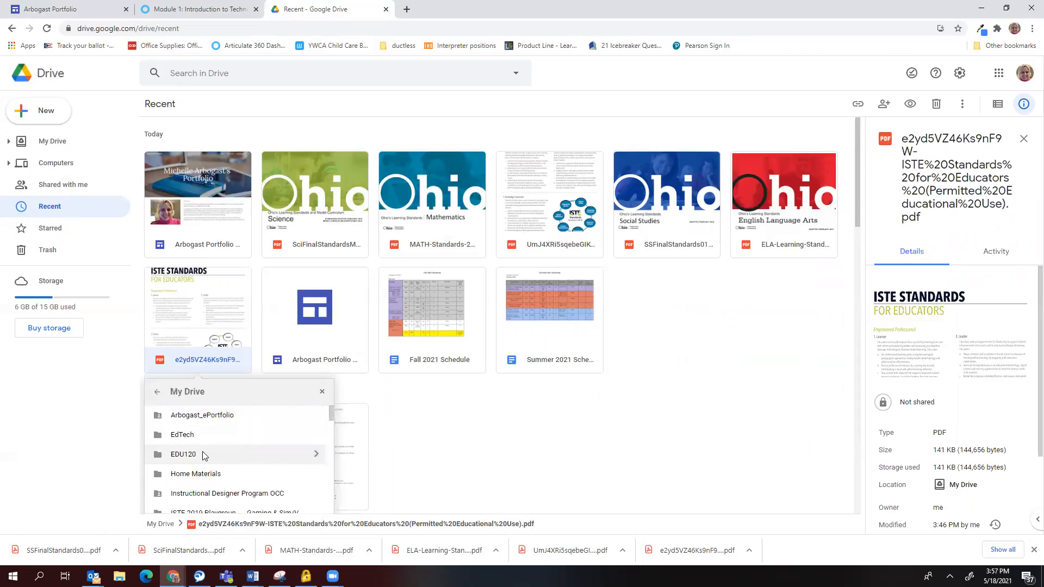
left_click(206, 453)
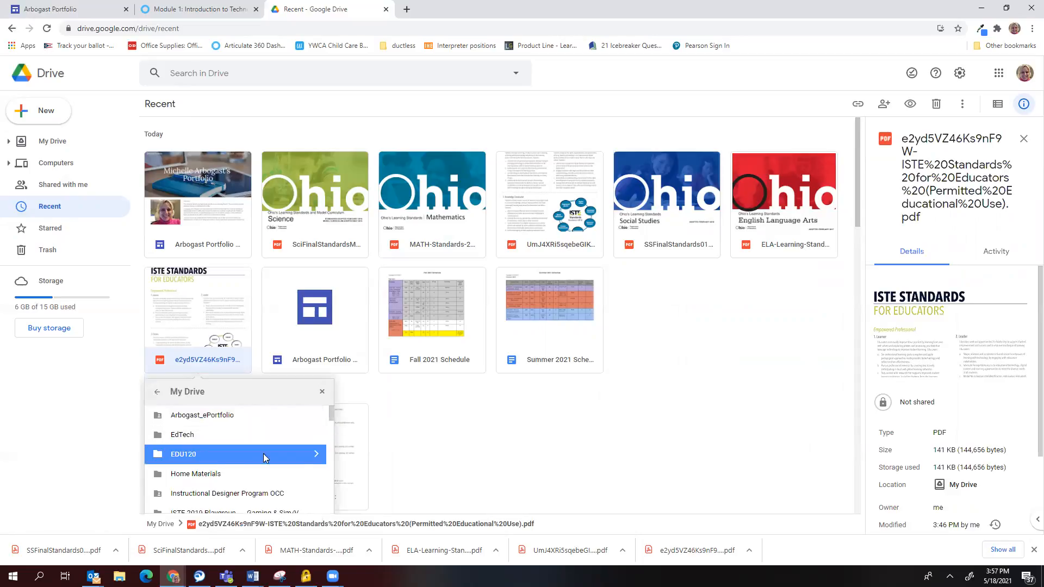
scroll(440, 431, "down", 3)
left_click(305, 368)
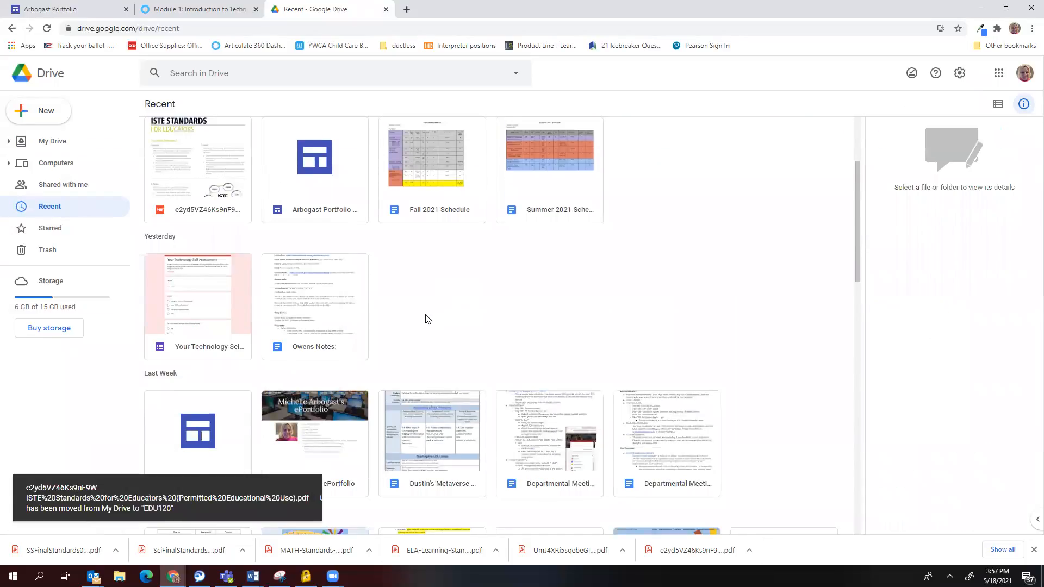
scroll(428, 319, "up", 3)
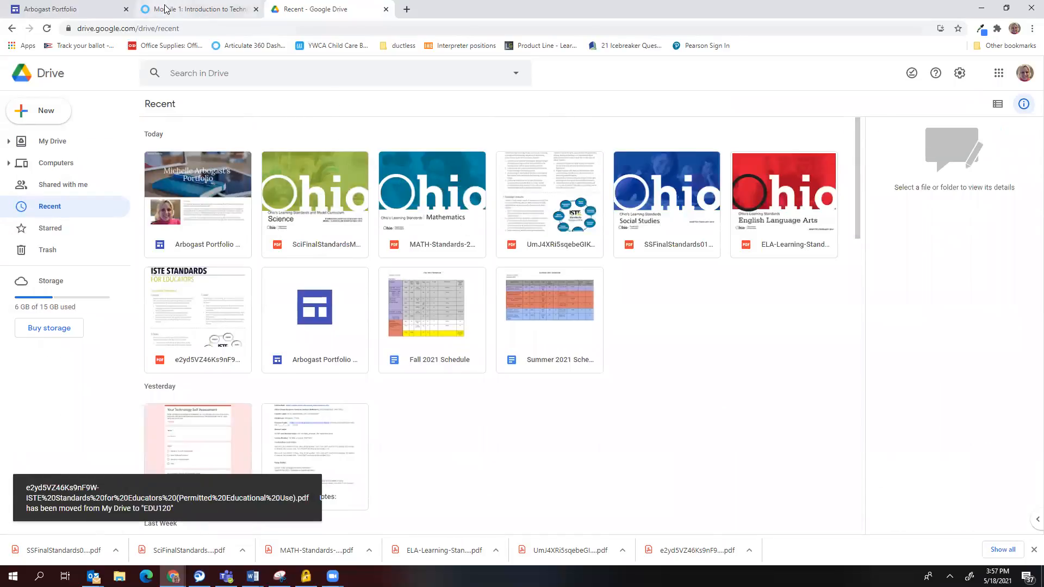
Share the EDU120 folder with the college e-mail address, then return to the Sites editor.
left_click(48, 141)
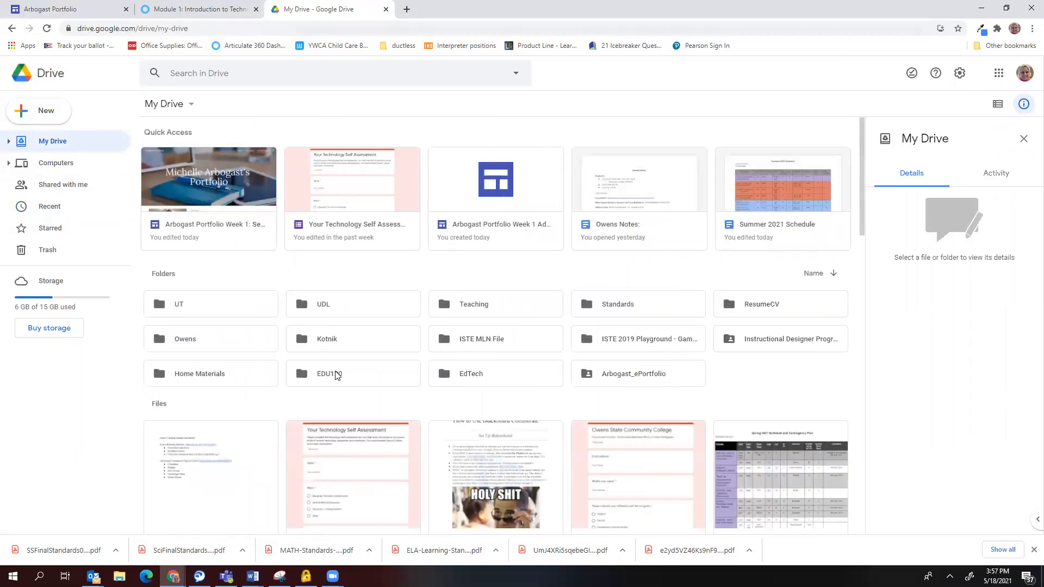
left_click(331, 373)
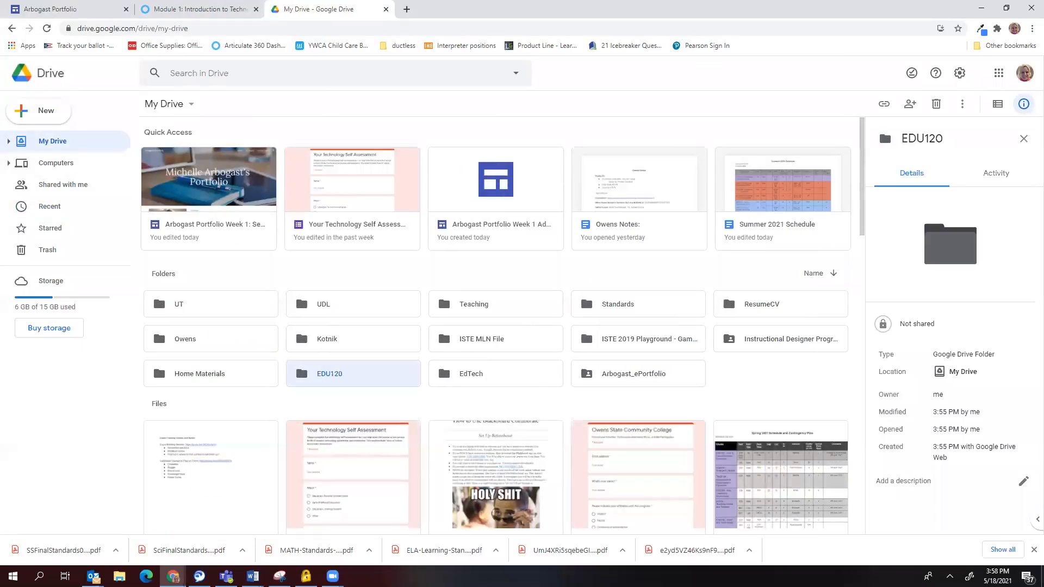
right_click(337, 373)
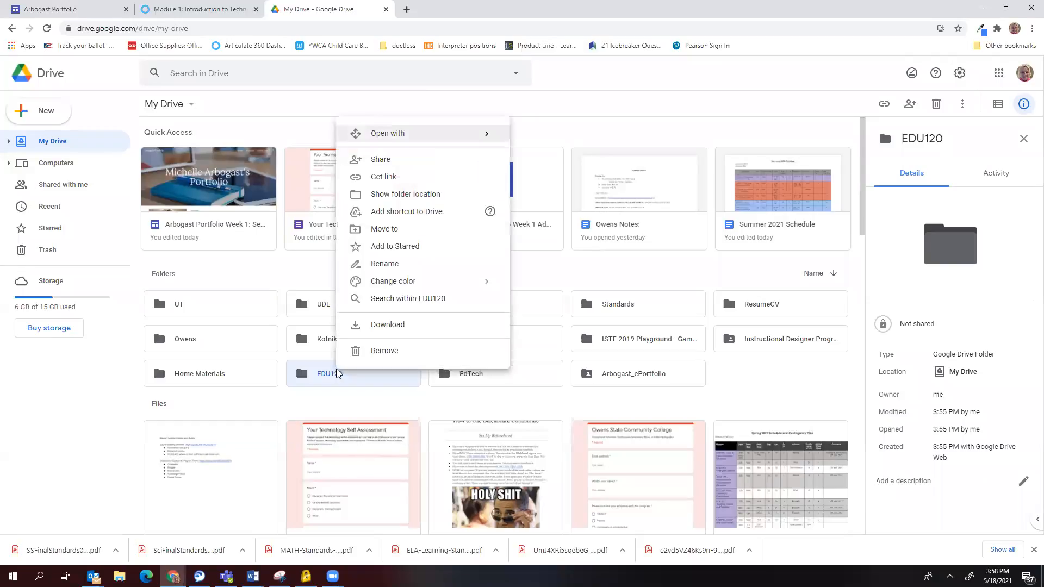
left_click(397, 165)
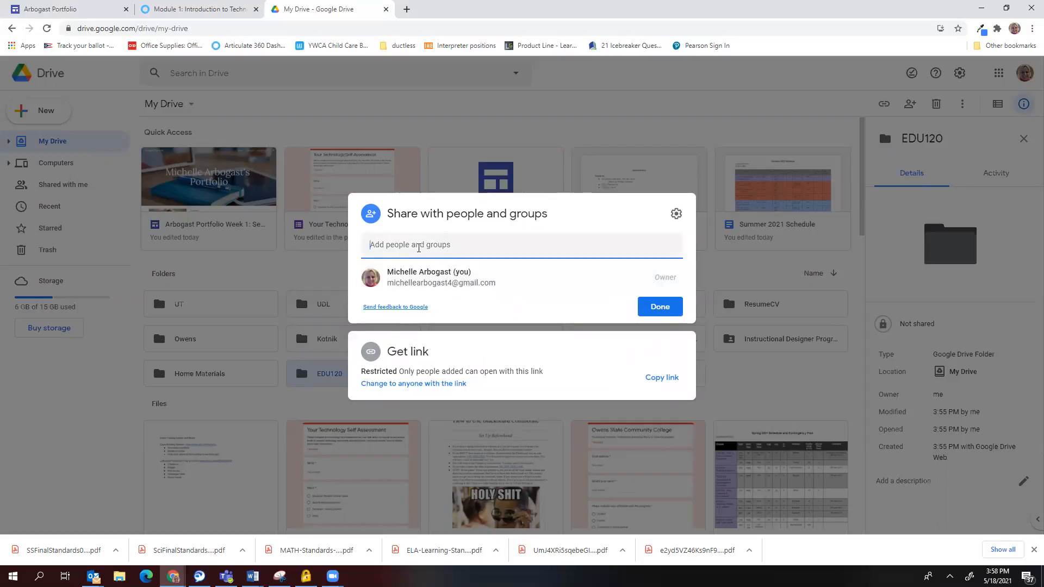
left_click(418, 248)
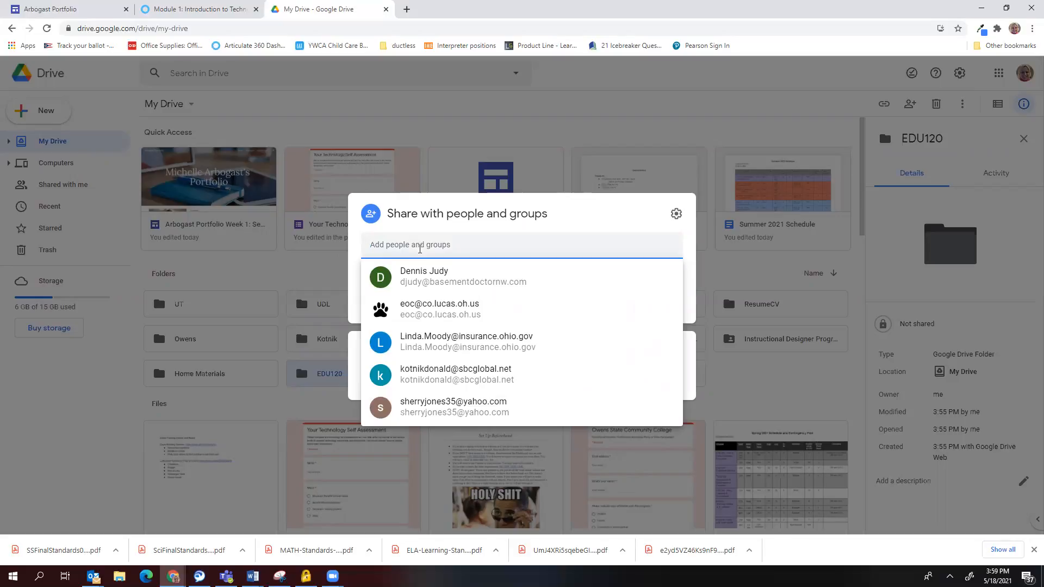
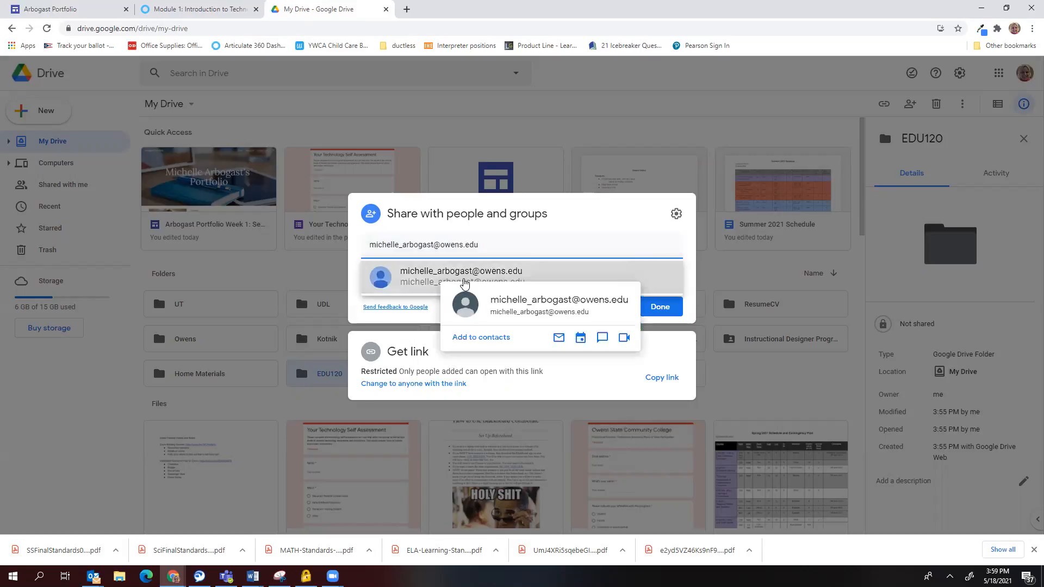
left_click(464, 278)
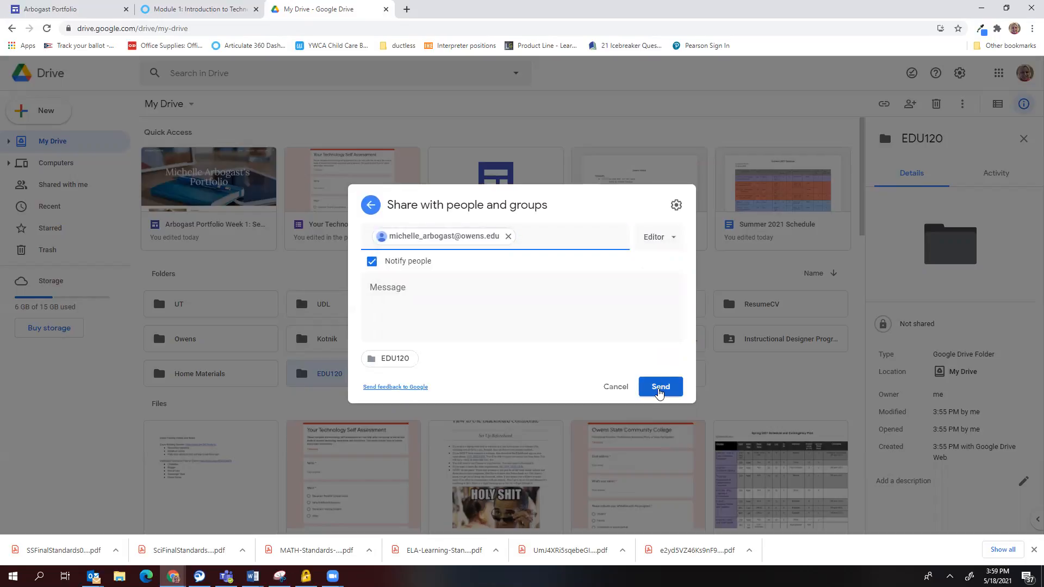
left_click(660, 390)
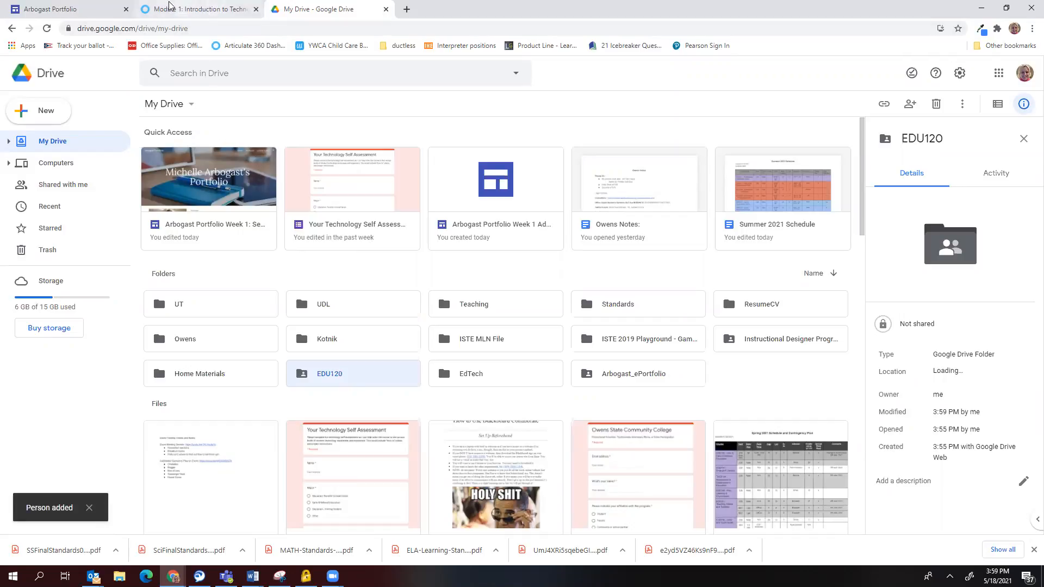
left_click(97, 7)
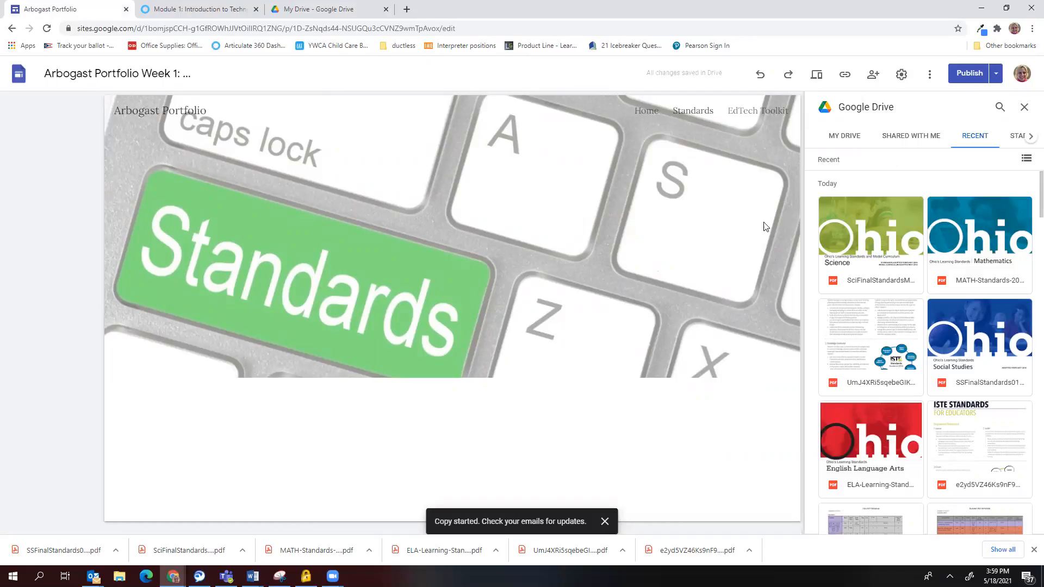
Insert the Science, Math, Social Studies, ELA and both ISTE standards PDFs from Drive's Recent list.
left_click(847, 141)
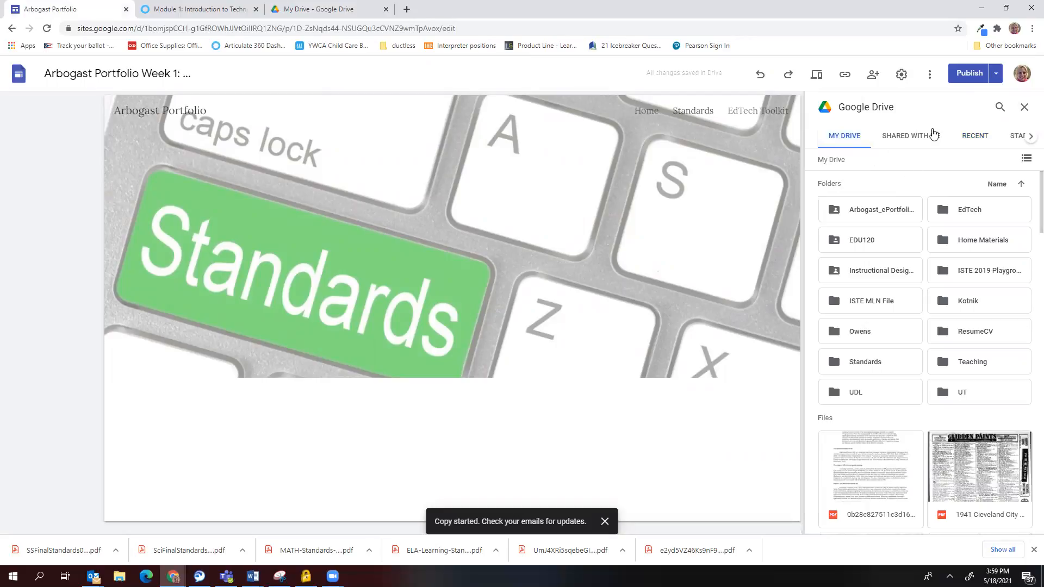
left_click(1025, 108)
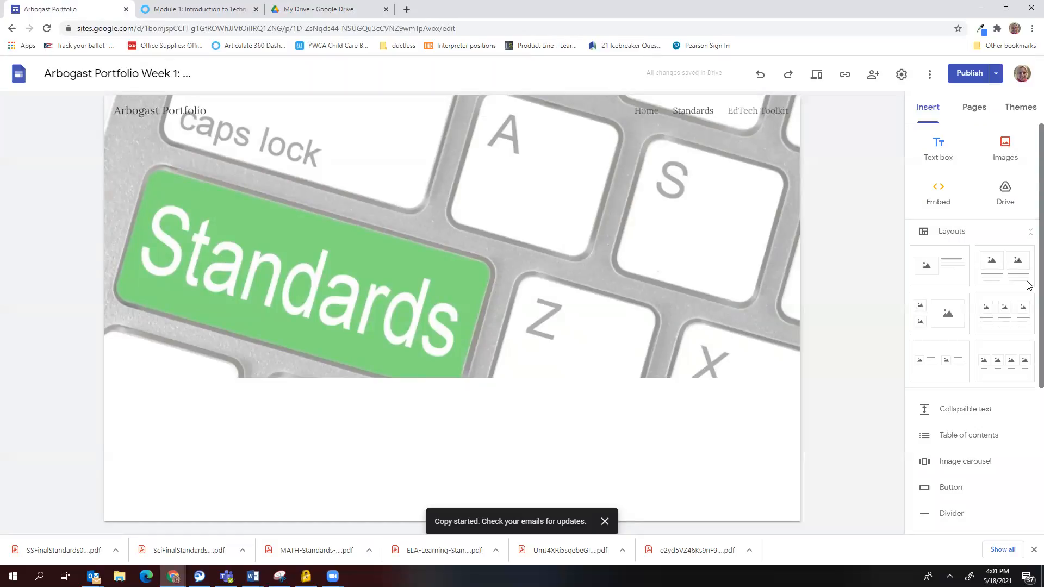
left_click(1006, 198)
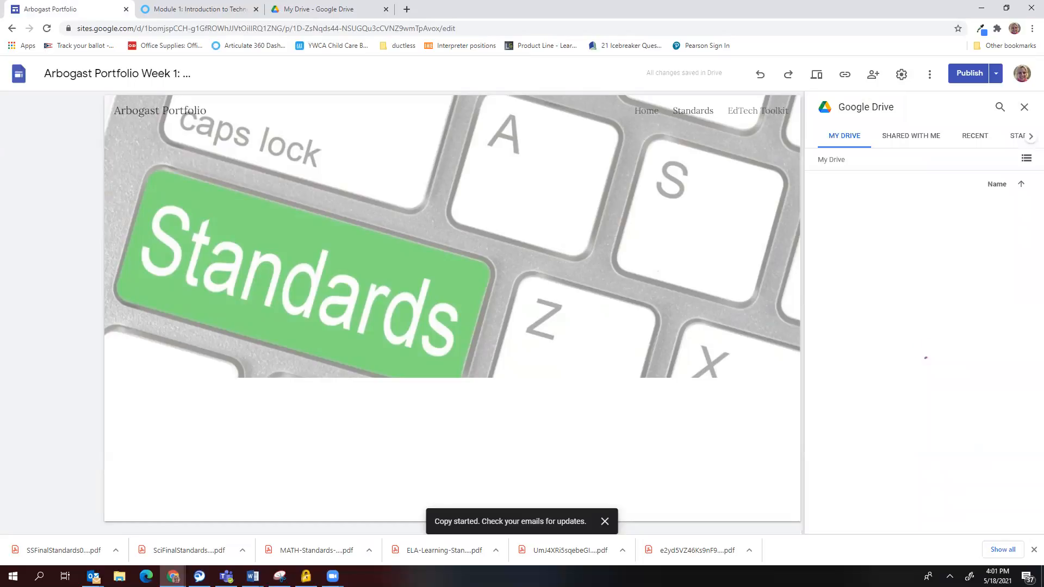
left_click(976, 135)
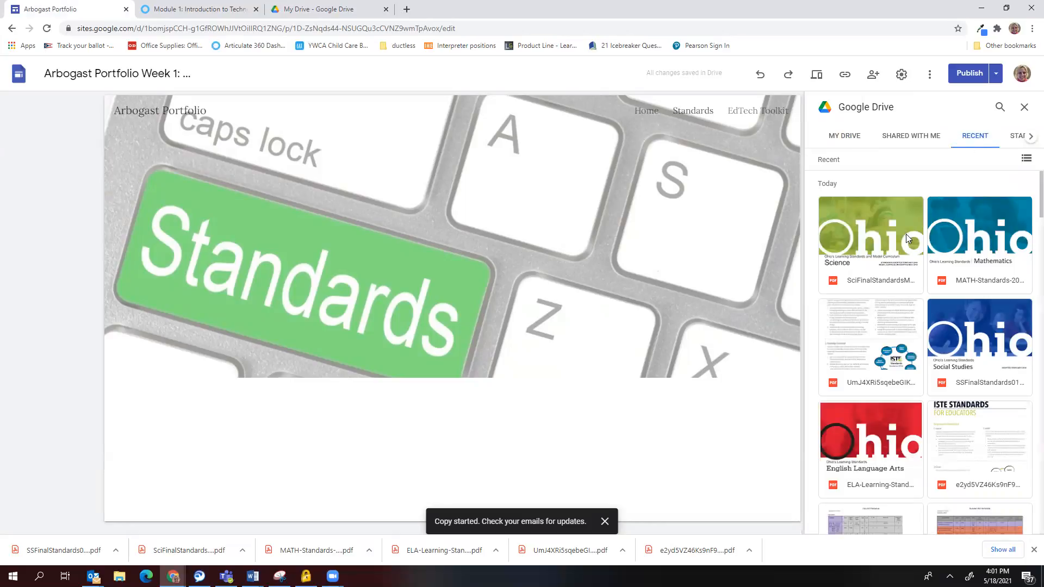
scroll(919, 297, "down", 3)
scroll(921, 298, "up", 3)
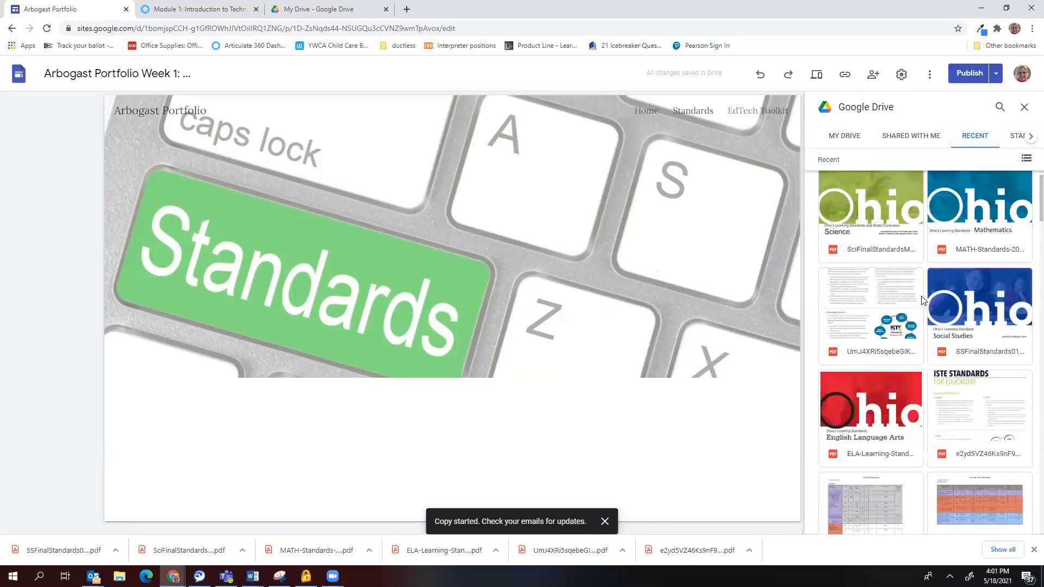
left_click(872, 228)
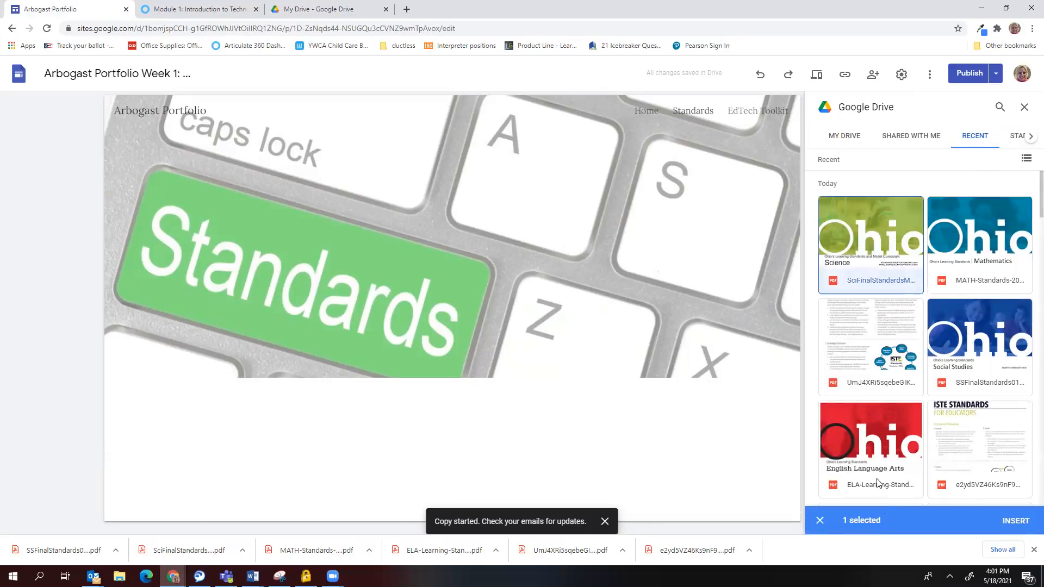
left_click(961, 253)
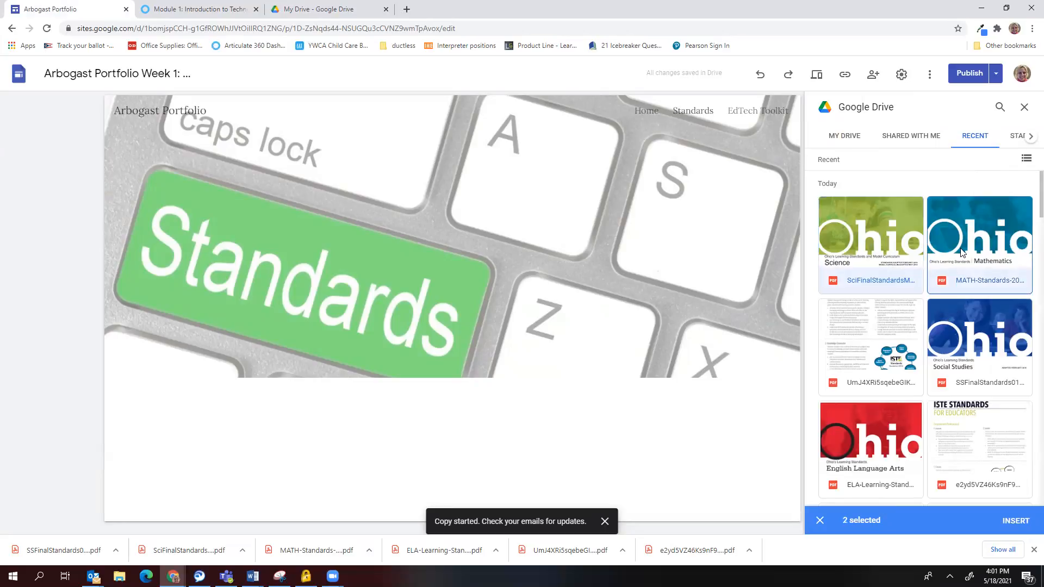
left_click(877, 350)
left_click(962, 352)
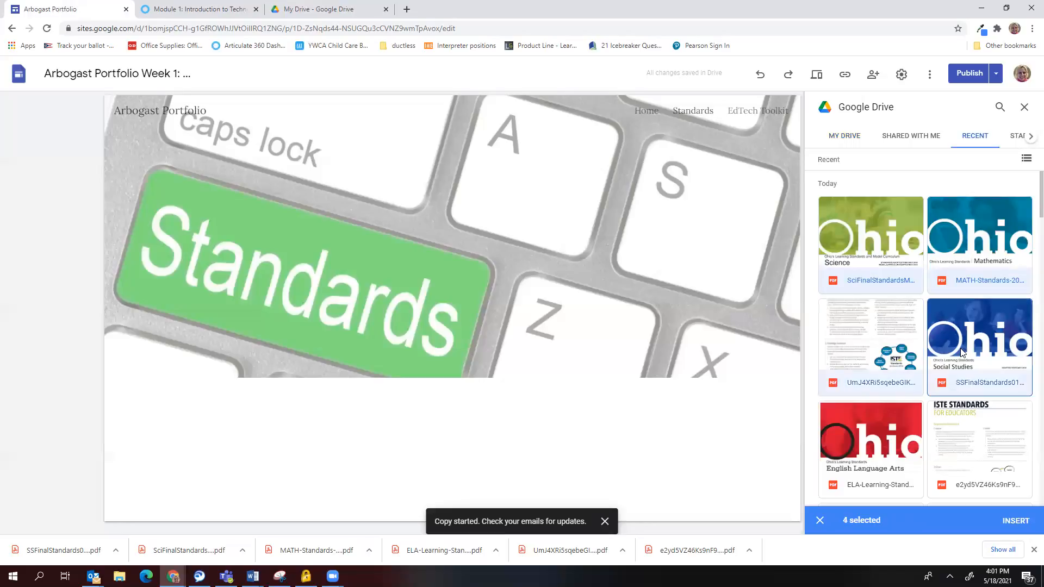
left_click(899, 429)
left_click(974, 439)
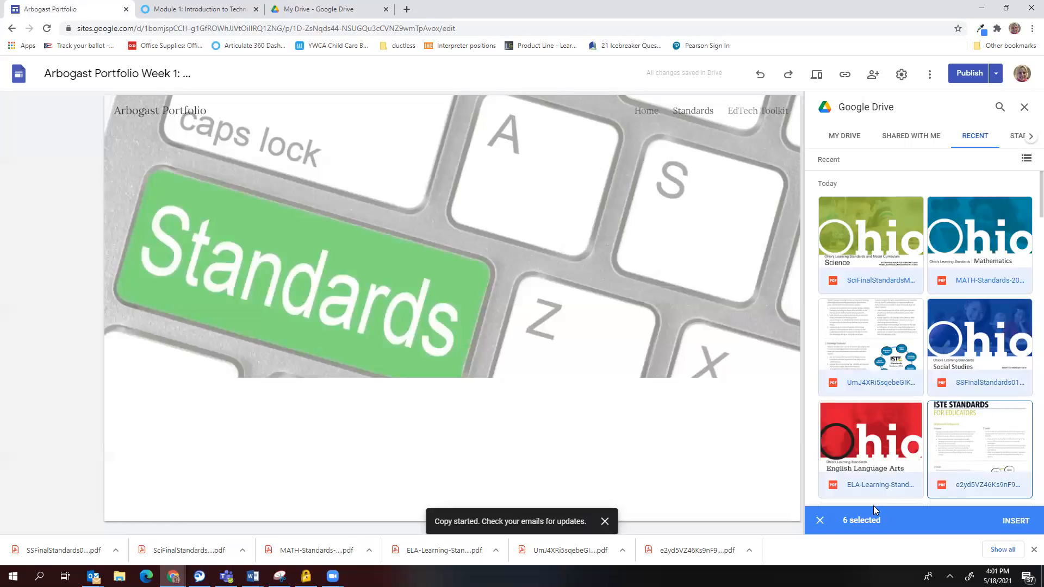
left_click(1009, 521)
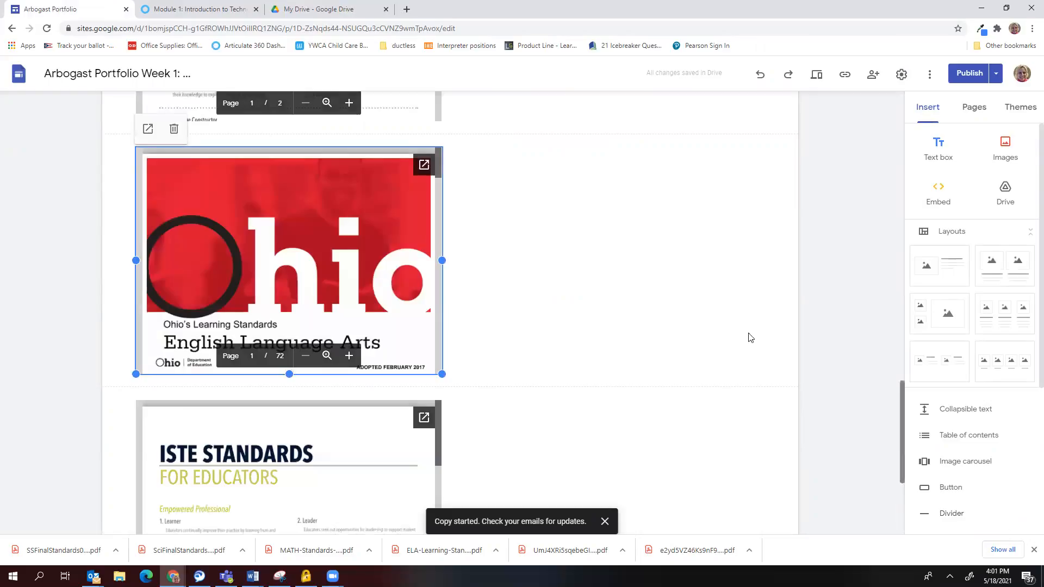
Review the embedded standards PDFs, then add an empty text box below them.
scroll(752, 338, "up", 13)
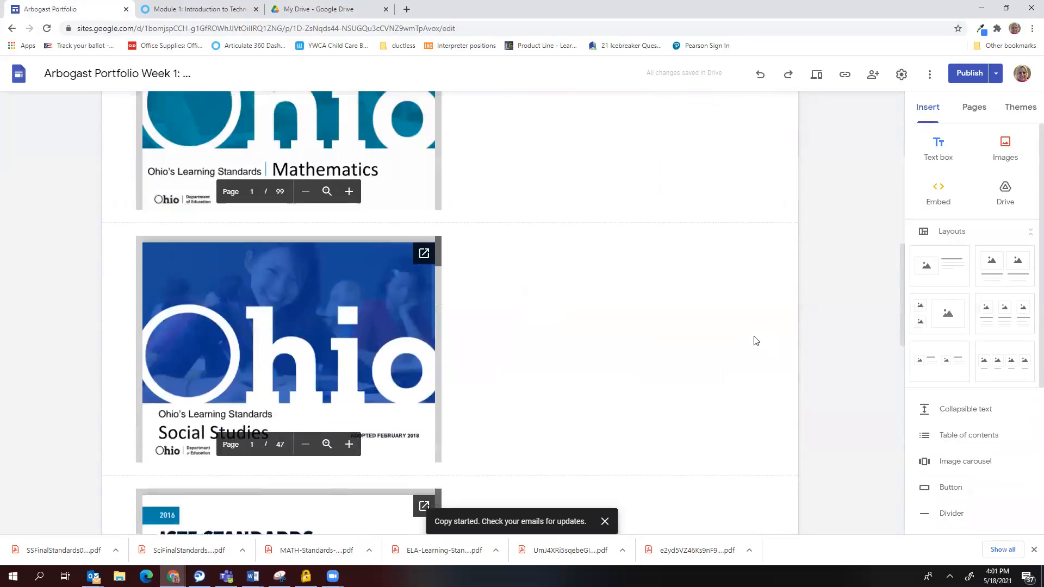
scroll(757, 342, "up", 10)
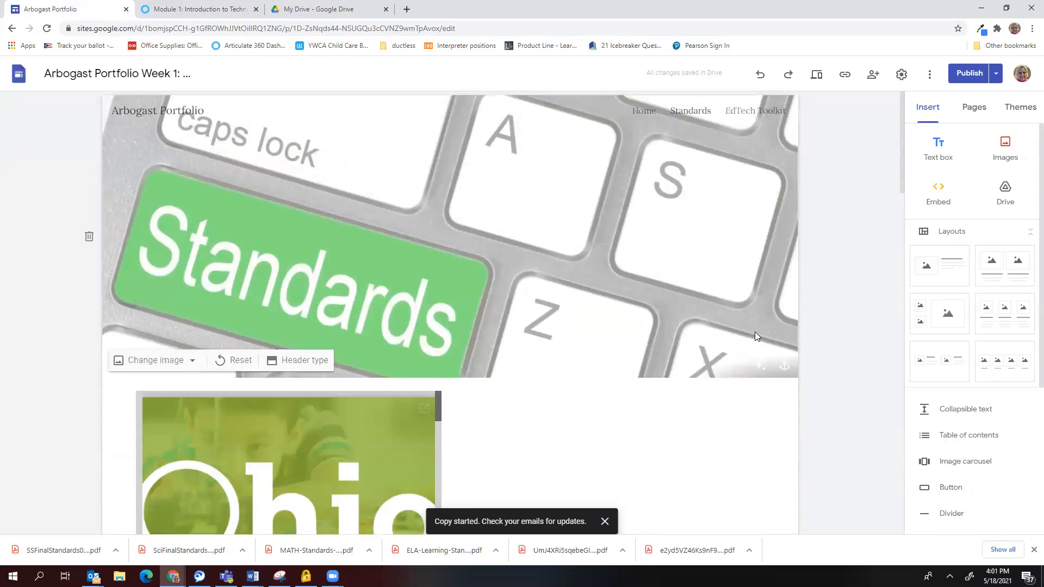
scroll(754, 332, "down", 3)
scroll(756, 333, "down", 5)
scroll(753, 334, "up", 7)
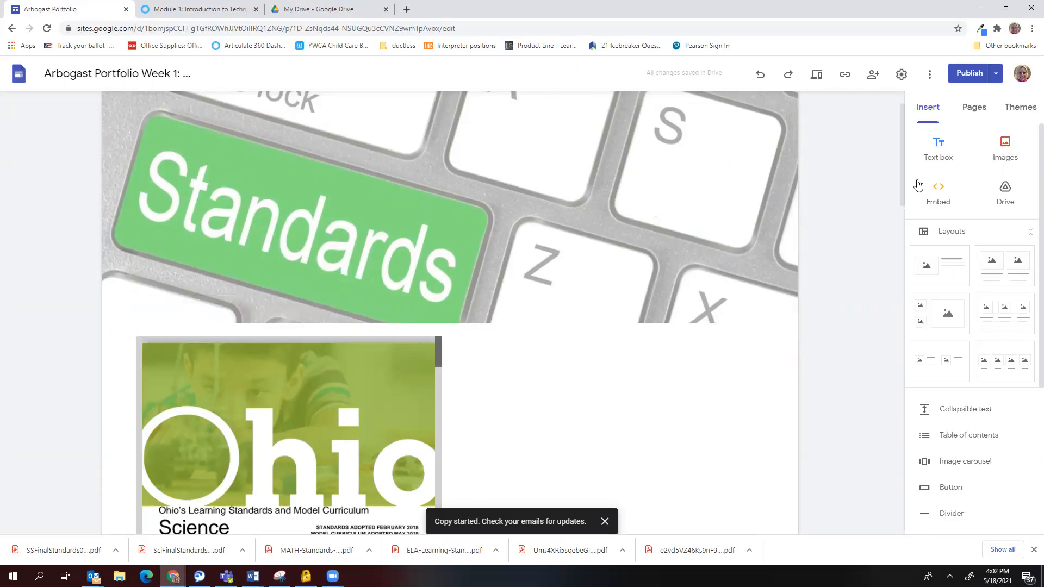
left_click(940, 158)
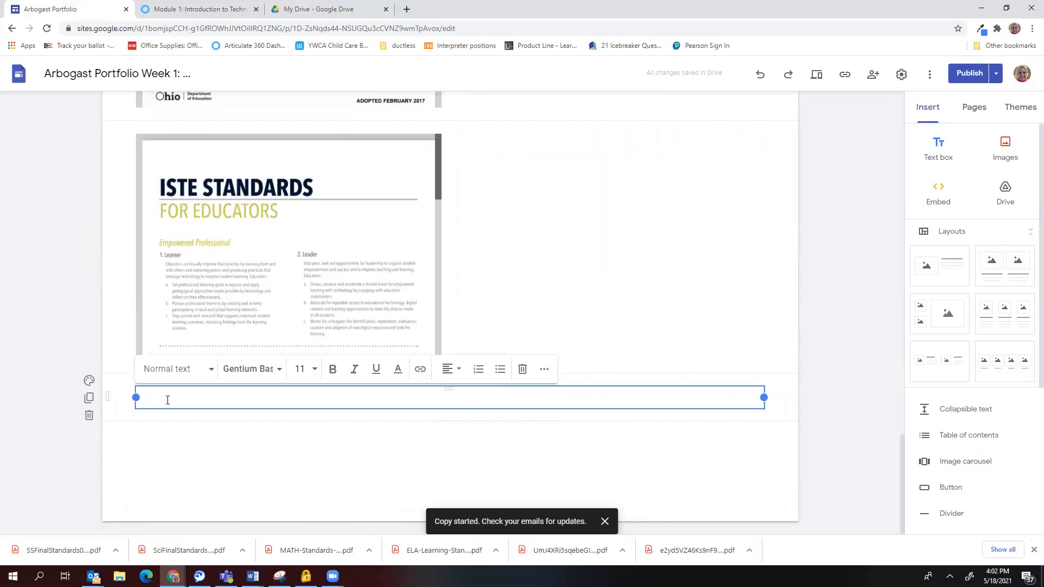
Title the text box 'ISTE Standards for Educators' and style it as a heading.
type("ISTE Standards for E")
left_click(155, 369)
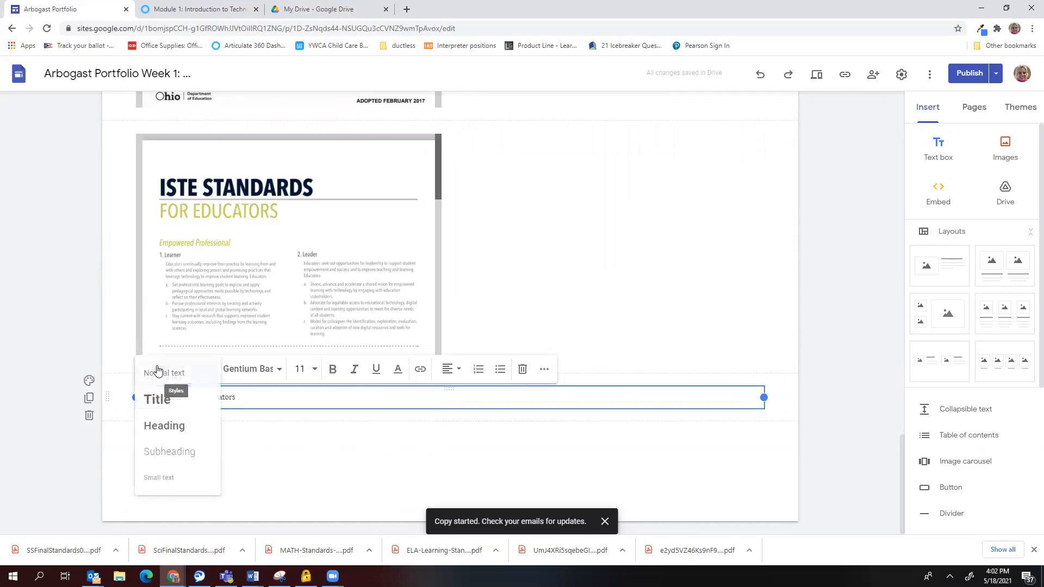
left_click(166, 426)
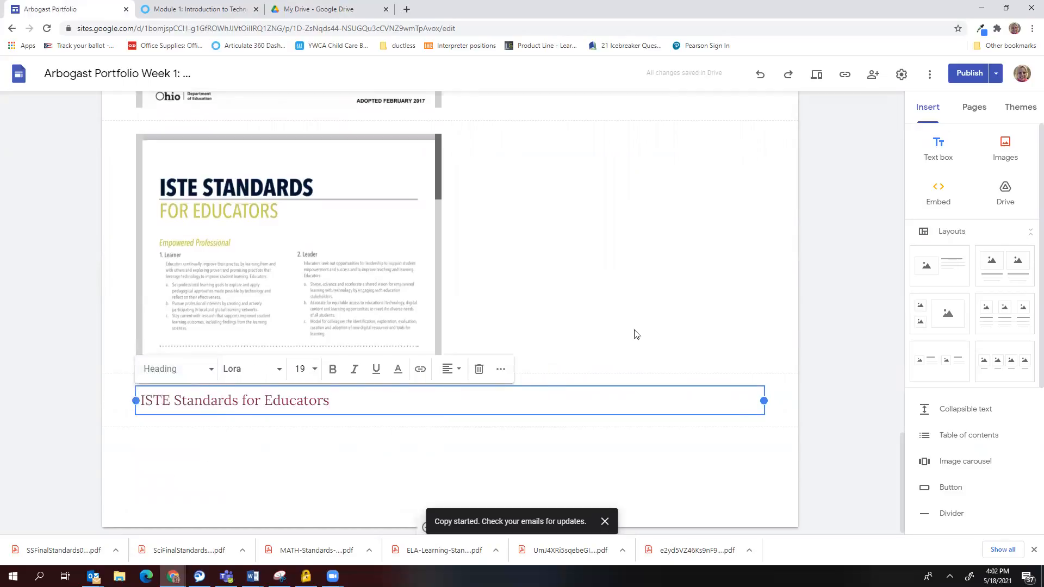
Add an 'ISTE Standards for Students' heading in a new text box below.
left_click(933, 158)
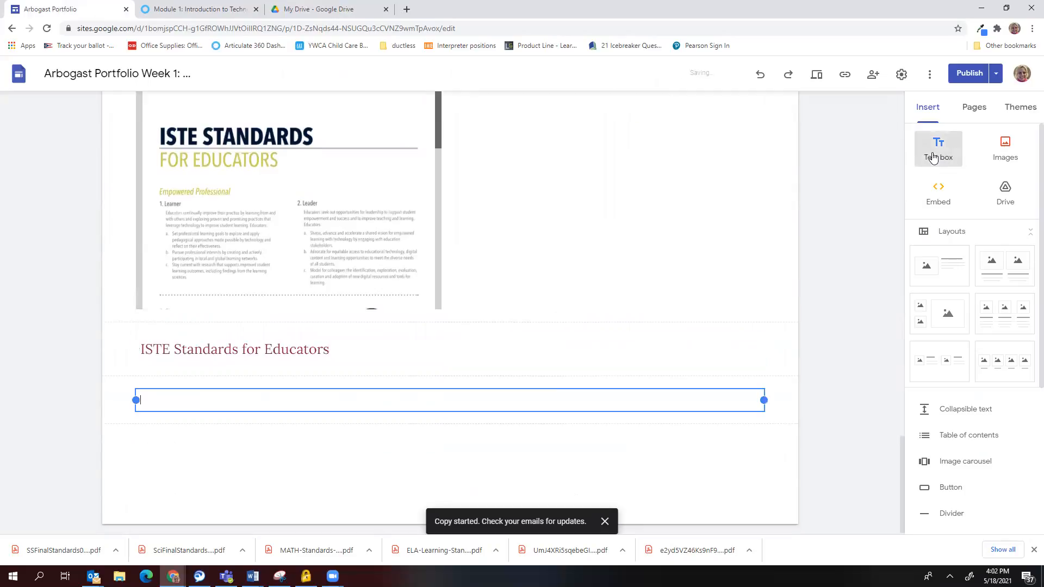
type("ISTE Standards for Stu")
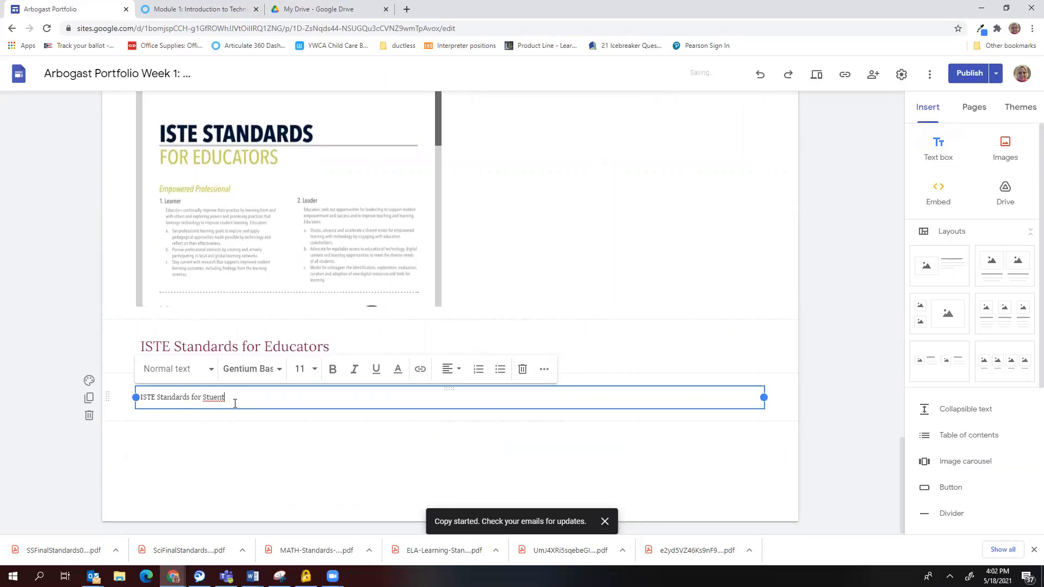
type("ent")
left_click(161, 370)
left_click(163, 425)
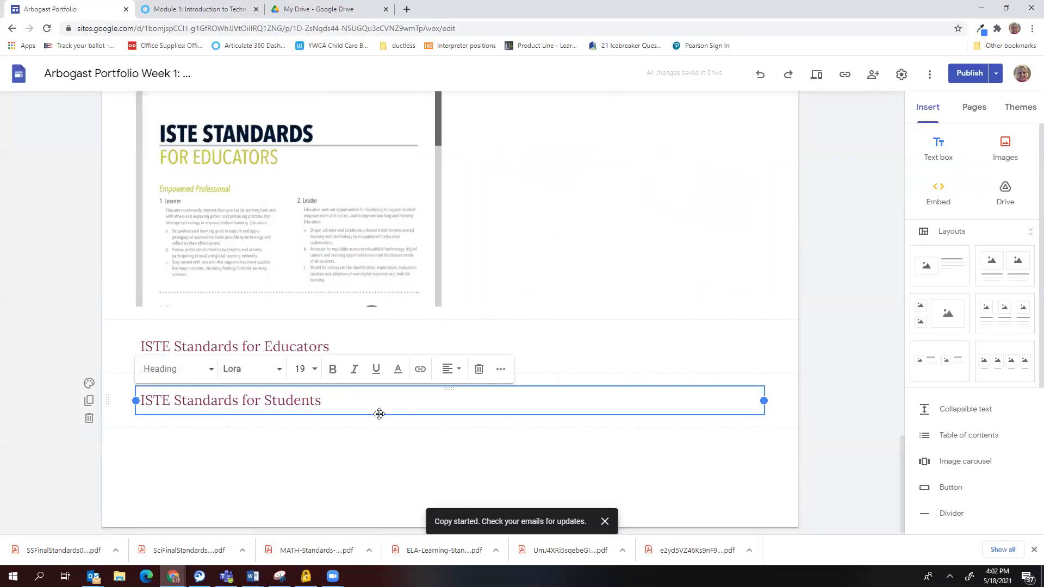
Add an 'Ohio Common Core Standards' heading in a new text box below.
left_click(936, 158)
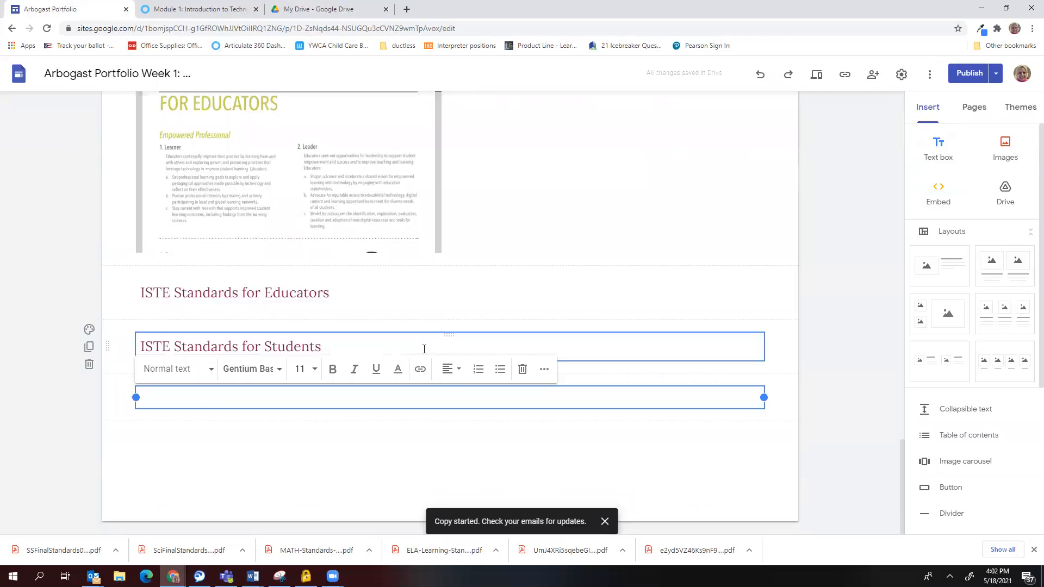
type("Ohio Common Core Standards")
left_click(172, 369)
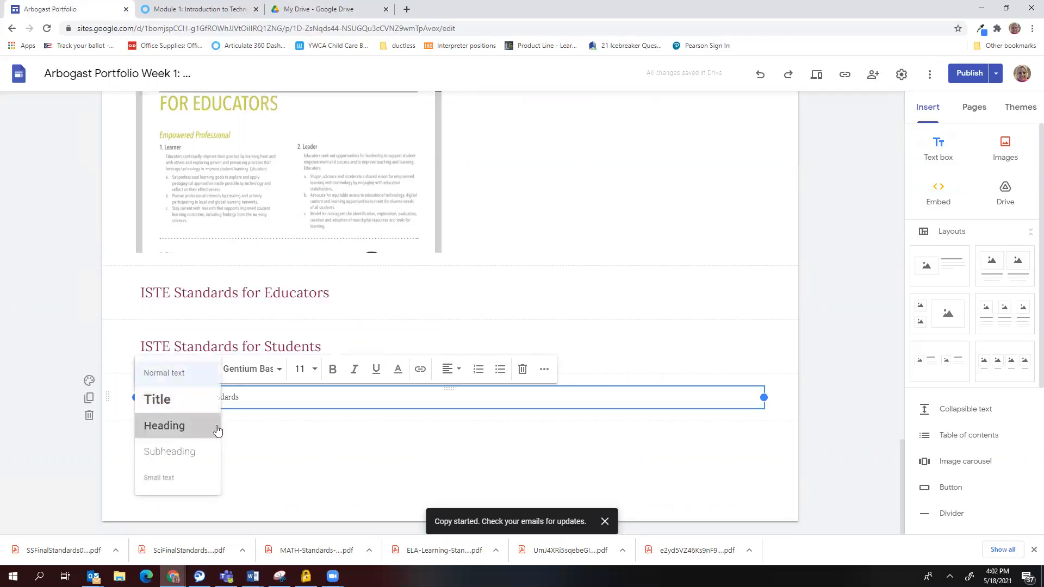
left_click(215, 427)
left_click(293, 477)
scroll(216, 419, "up", 15)
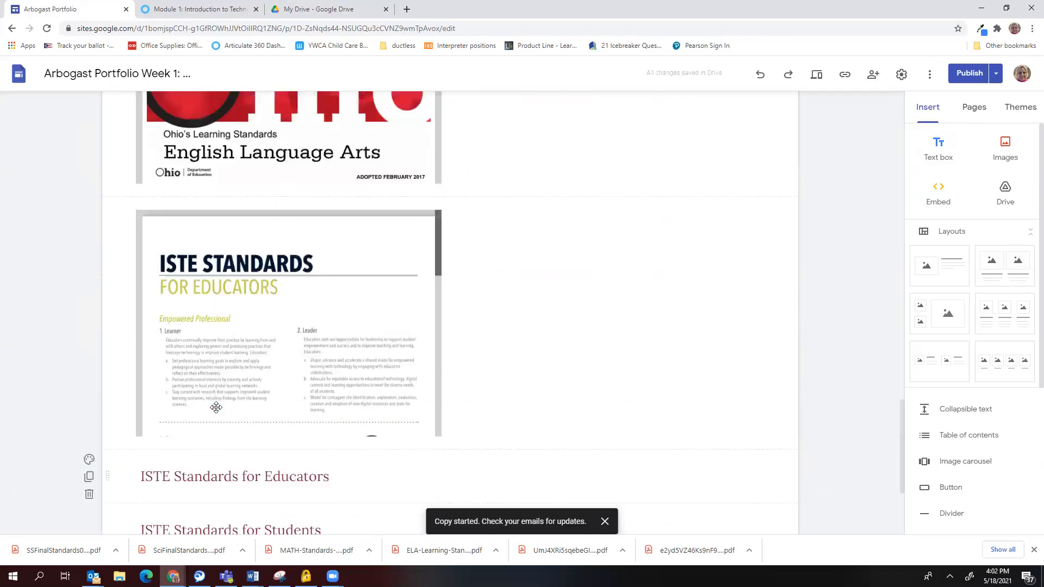
scroll(243, 418, "up", 15)
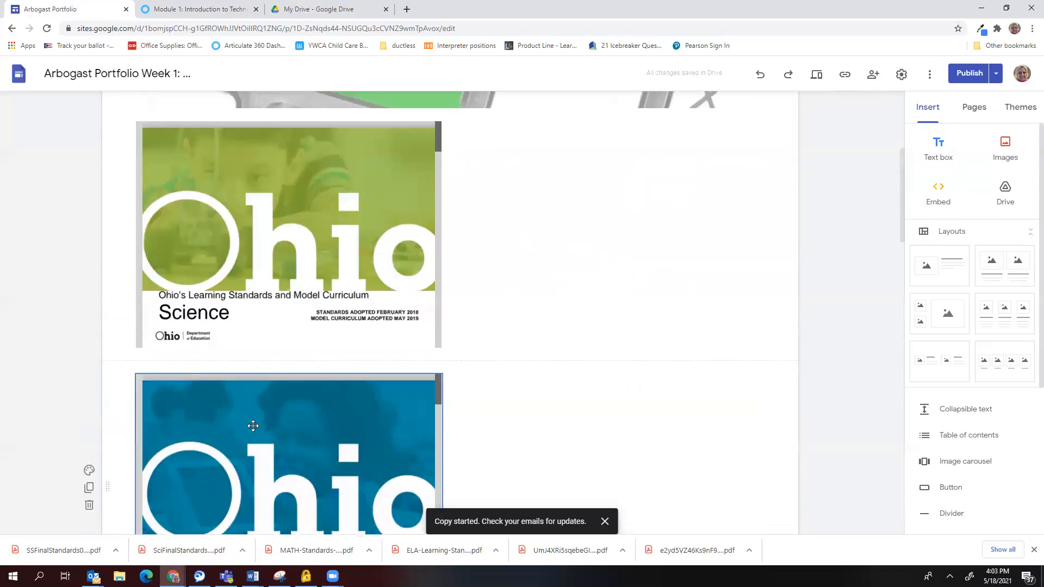
scroll(243, 425, "down", 4)
scroll(243, 424, "down", 20)
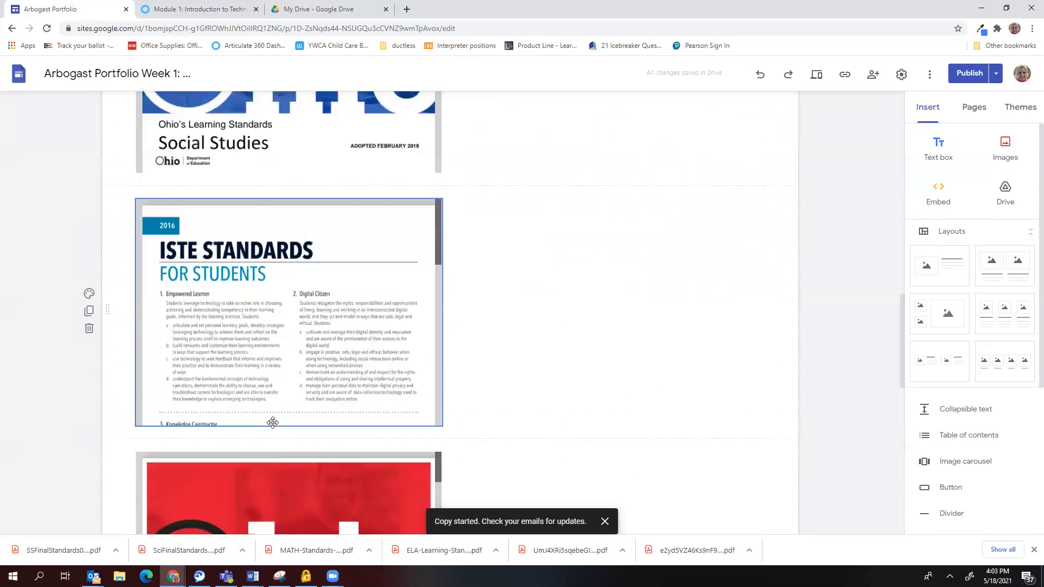
scroll(282, 432, "down", 2)
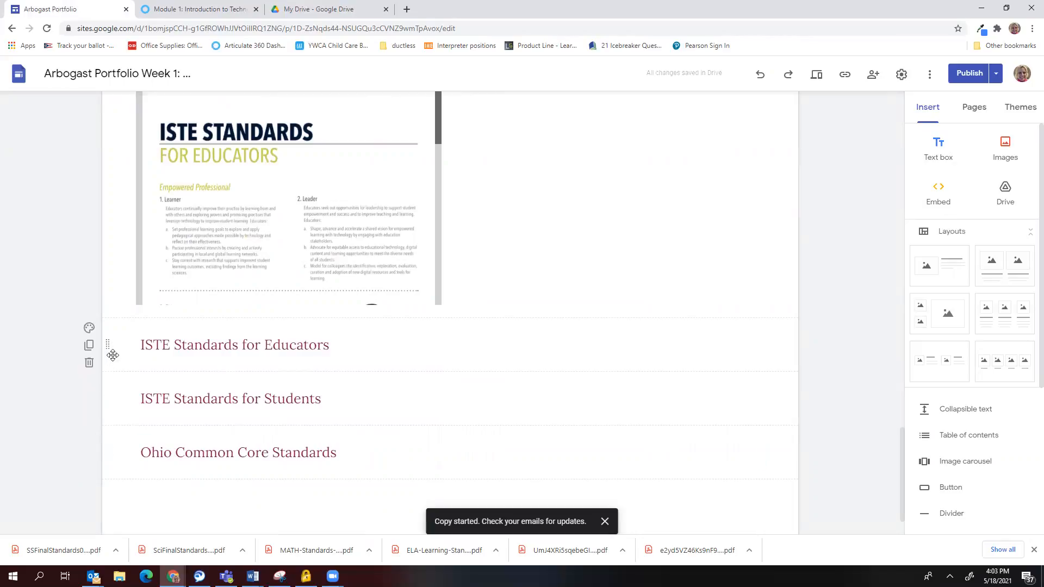
Move the ISTE Standards for Educators heading and PDF under the header image, with the Students heading next.
left_click_drag(109, 343, 104, 310)
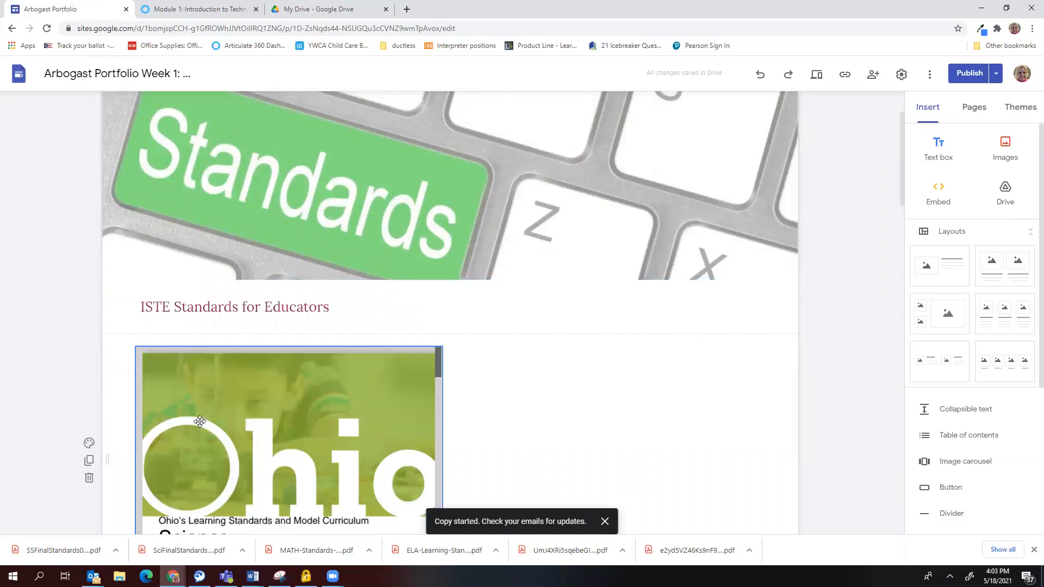
scroll(305, 358, "down", 15)
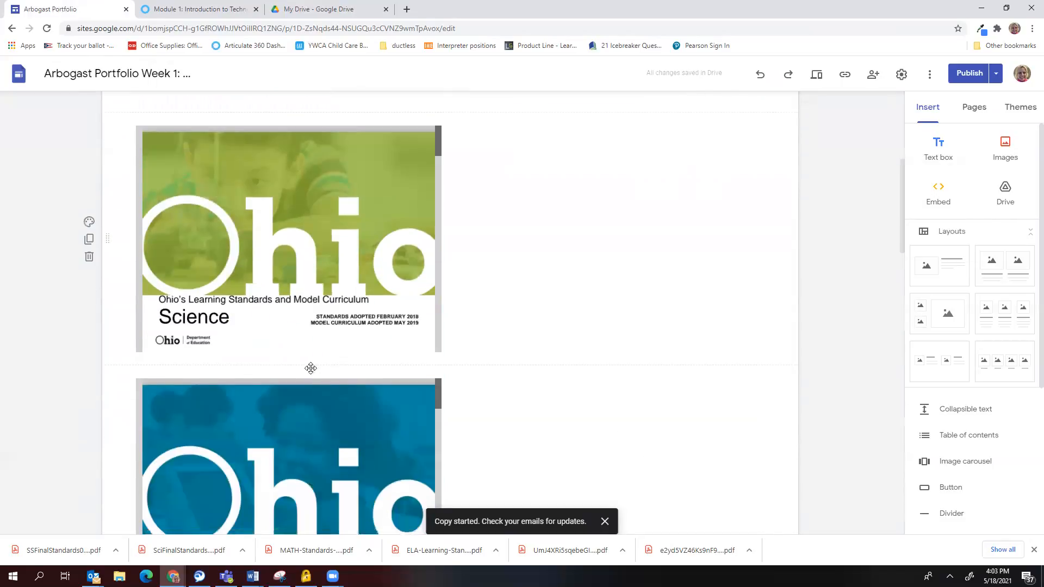
scroll(308, 368, "down", 10)
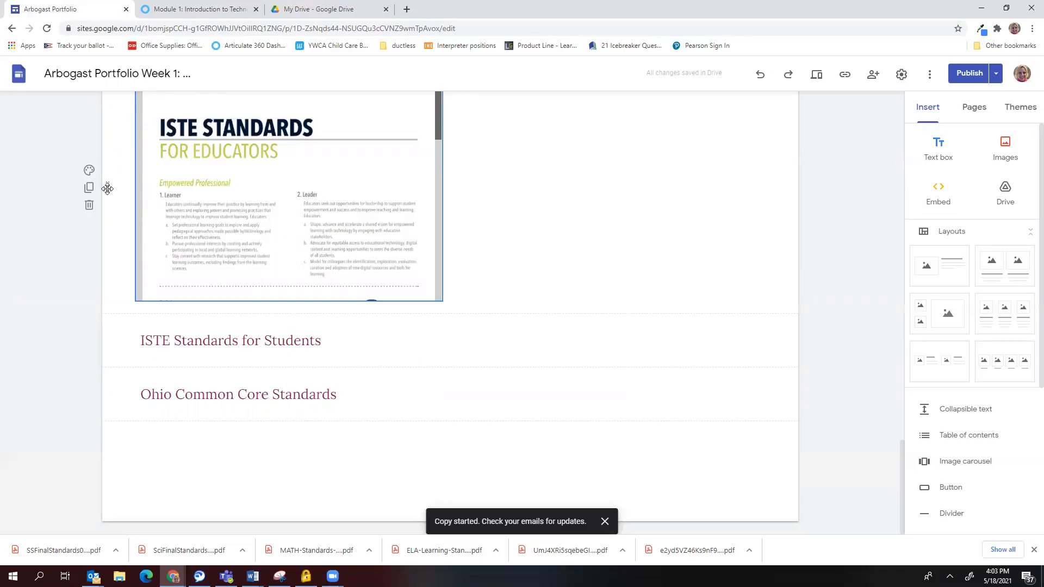
left_click_drag(110, 177, 130, 383)
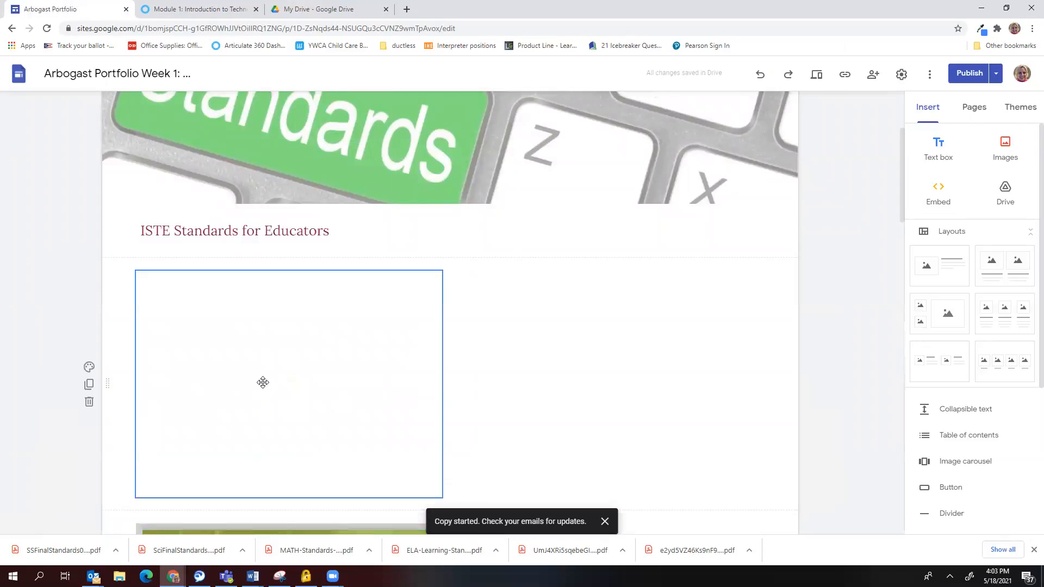
scroll(497, 368, "down", 15)
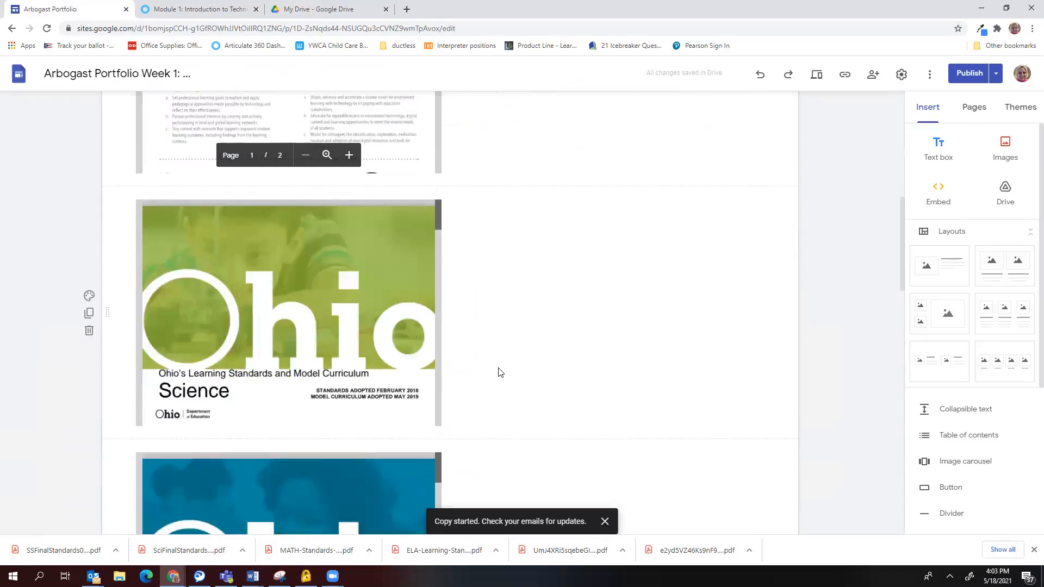
scroll(303, 390, "down", 10)
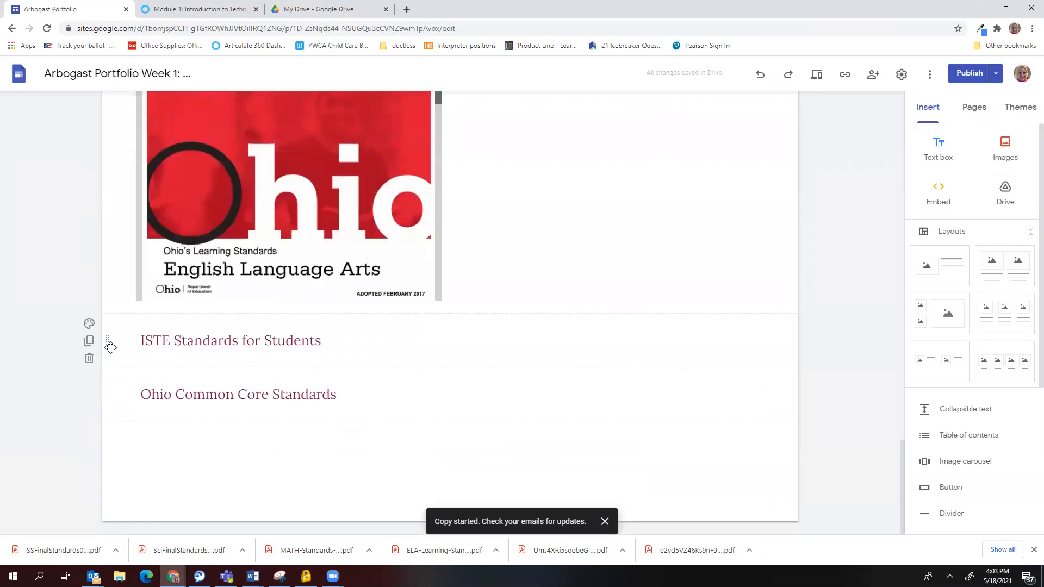
left_click_drag(111, 341, 116, 231)
Place the ISTE Students PDF under its heading and move the Ohio Common Core heading into place.
scroll(135, 228, "up", 4)
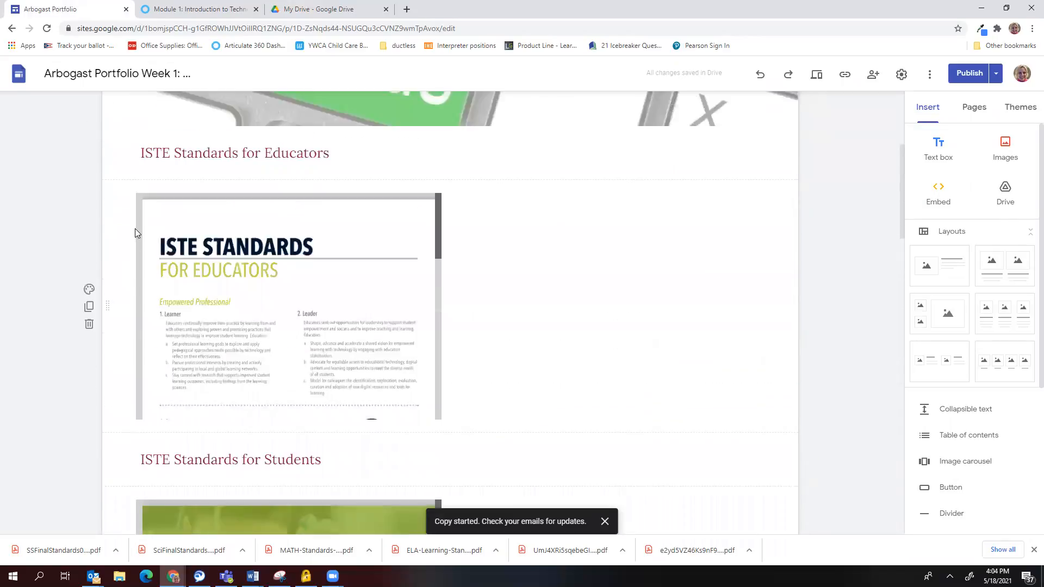
scroll(136, 233, "down", 20)
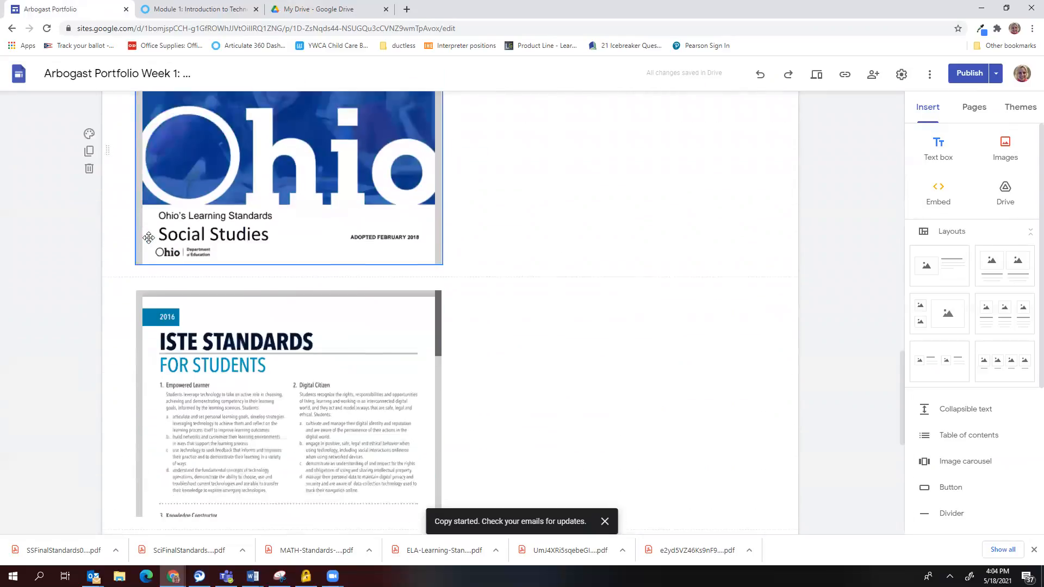
left_click_drag(109, 286, 103, 357)
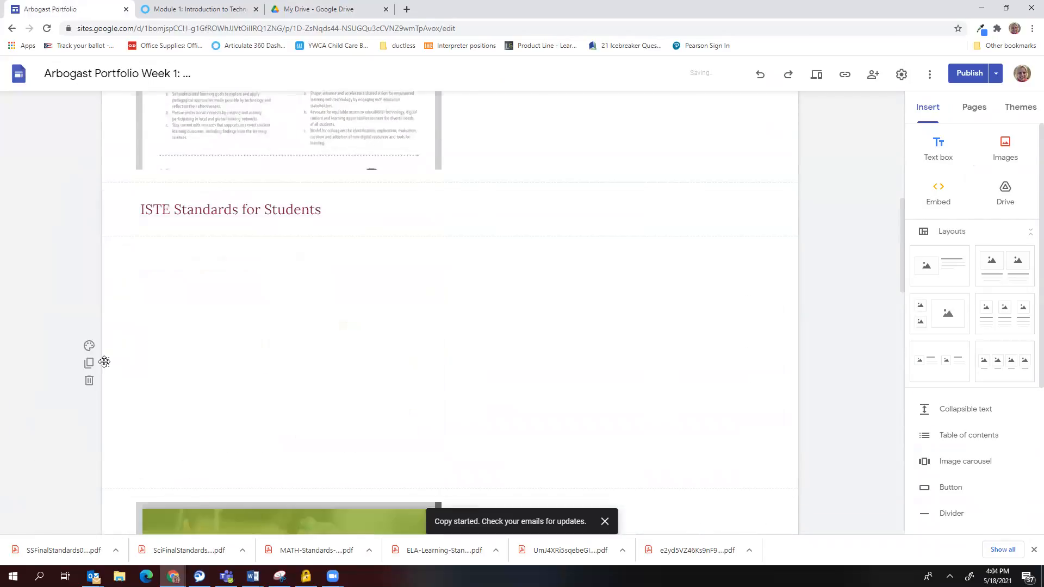
scroll(196, 344, "down", 4)
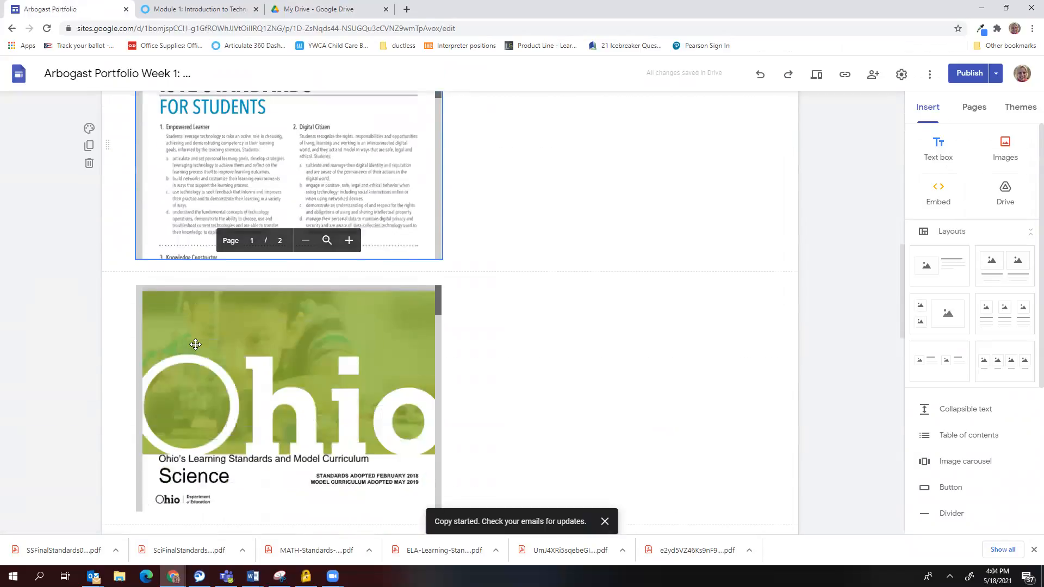
scroll(196, 345, "down", 2)
scroll(197, 344, "down", 15)
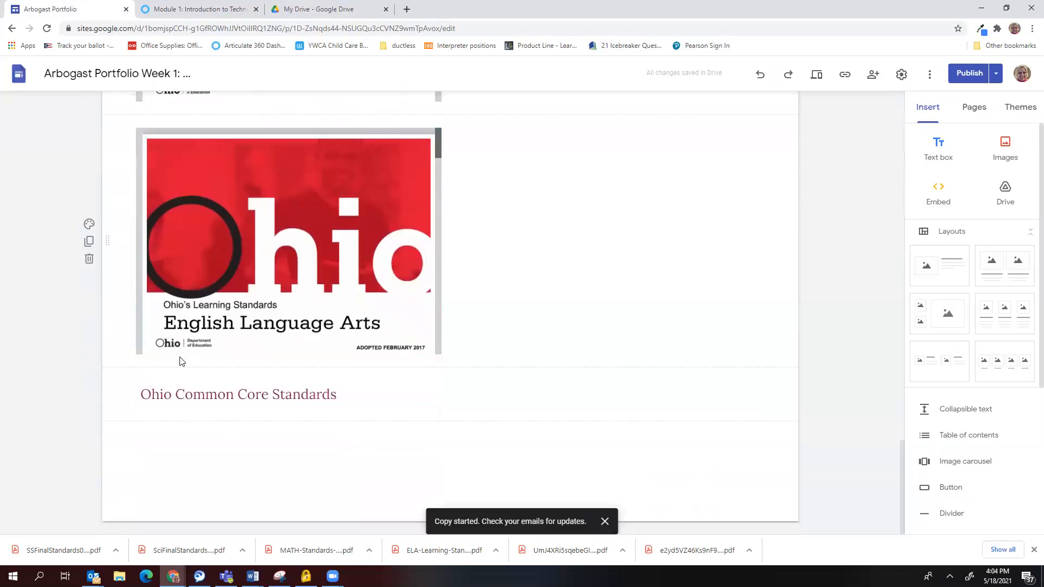
left_click_drag(109, 395, 115, 294)
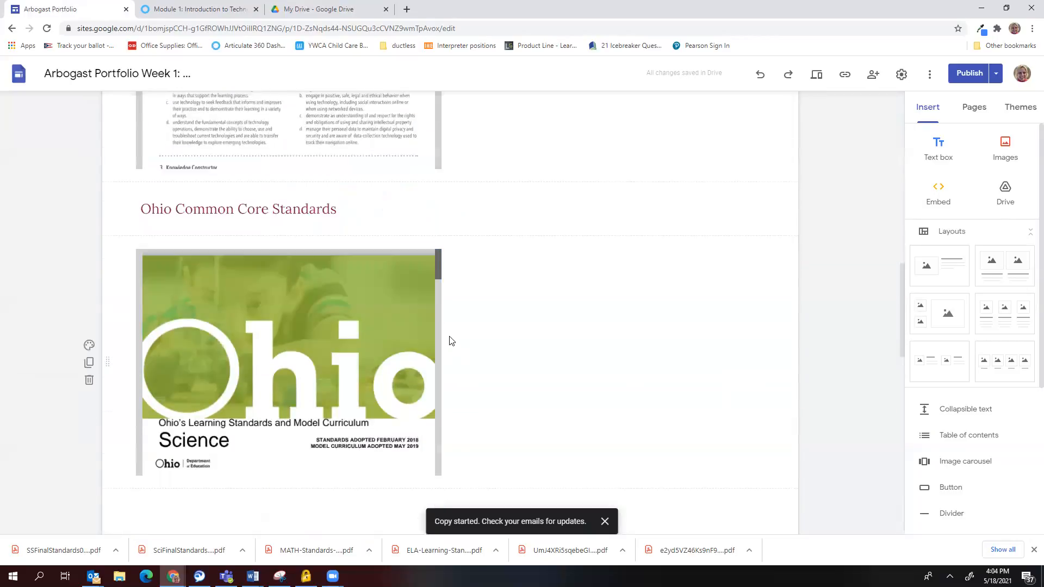
Put the Ohio Mathematics PDF beside Science and English Language Arts beside Social Studies.
scroll(287, 438, "down", 4)
scroll(334, 421, "down", 5)
scroll(333, 420, "down", 8)
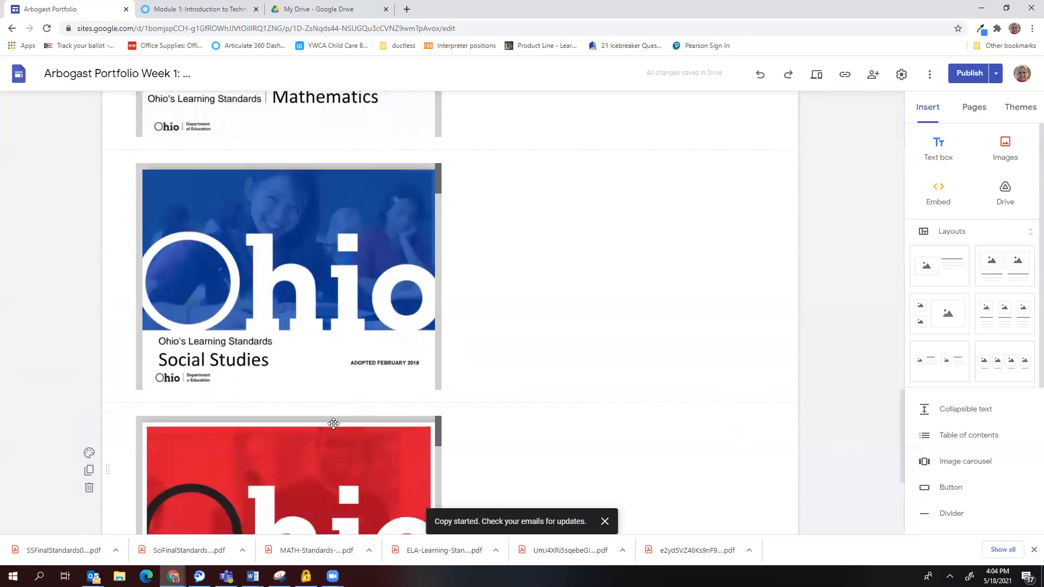
scroll(330, 422, "up", 11)
scroll(330, 422, "up", 2)
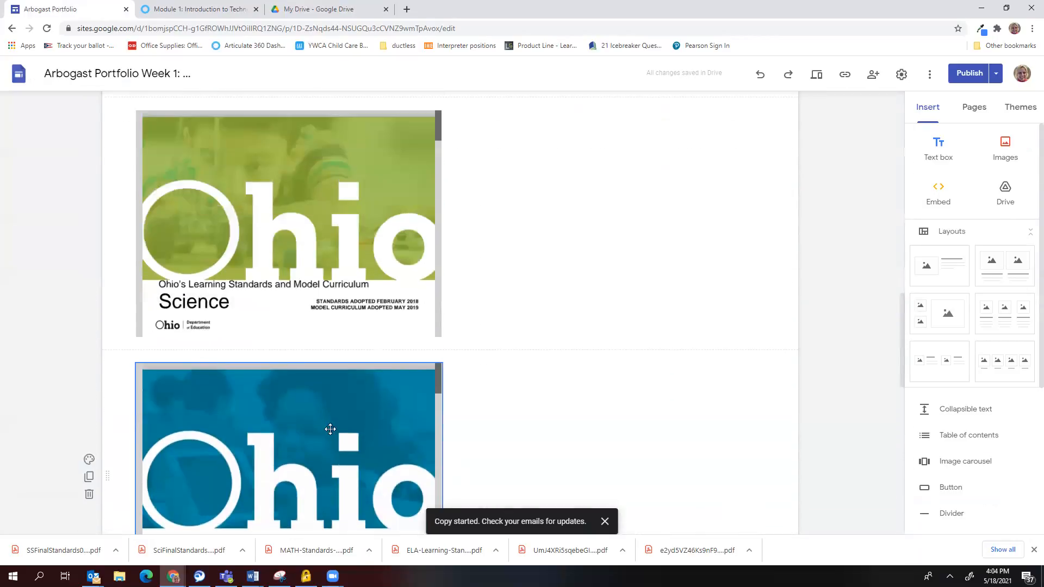
left_click_drag(345, 449, 551, 263)
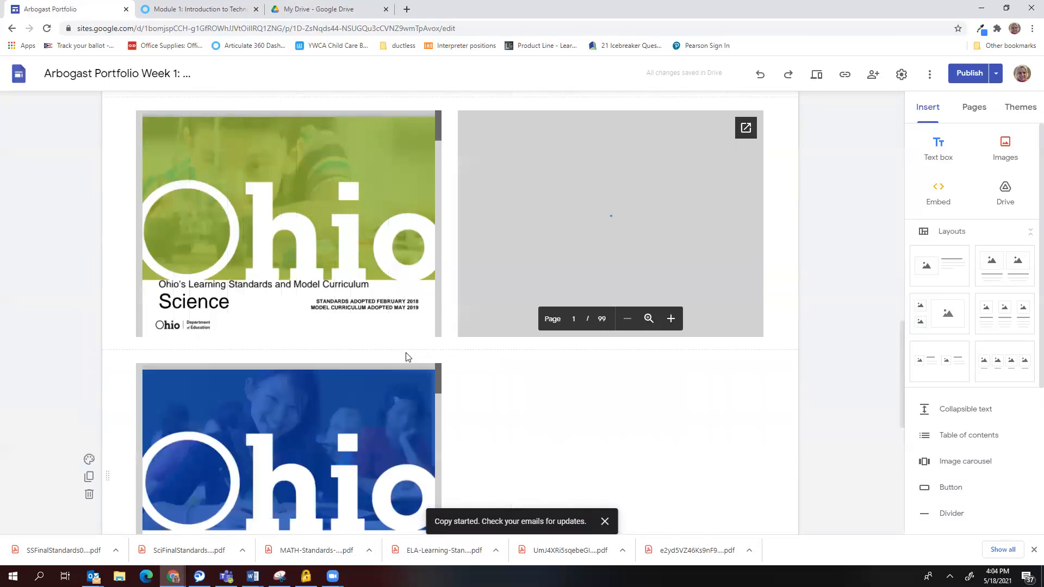
scroll(364, 368, "down", 4)
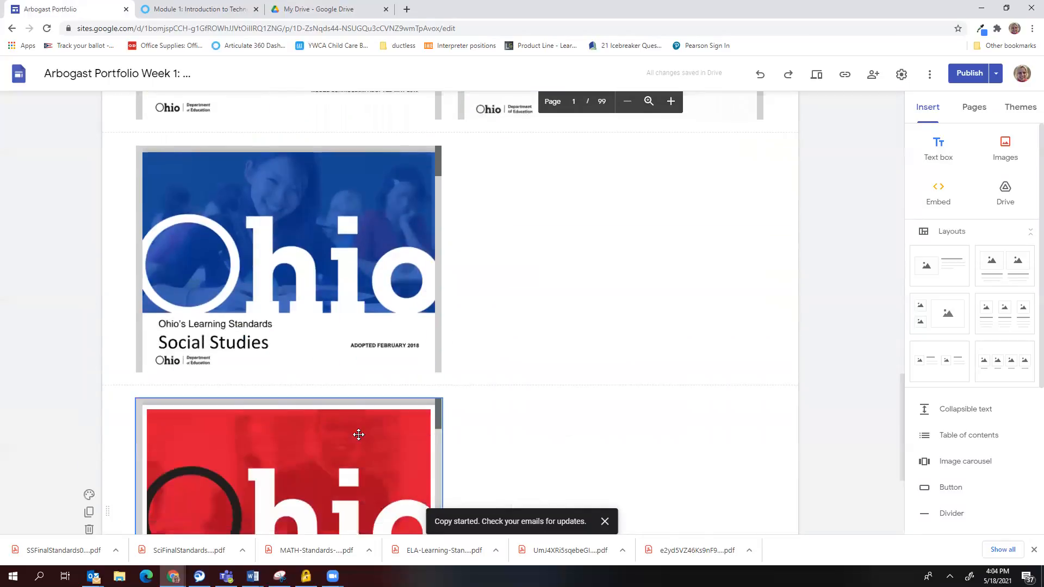
left_click_drag(358, 436, 554, 253)
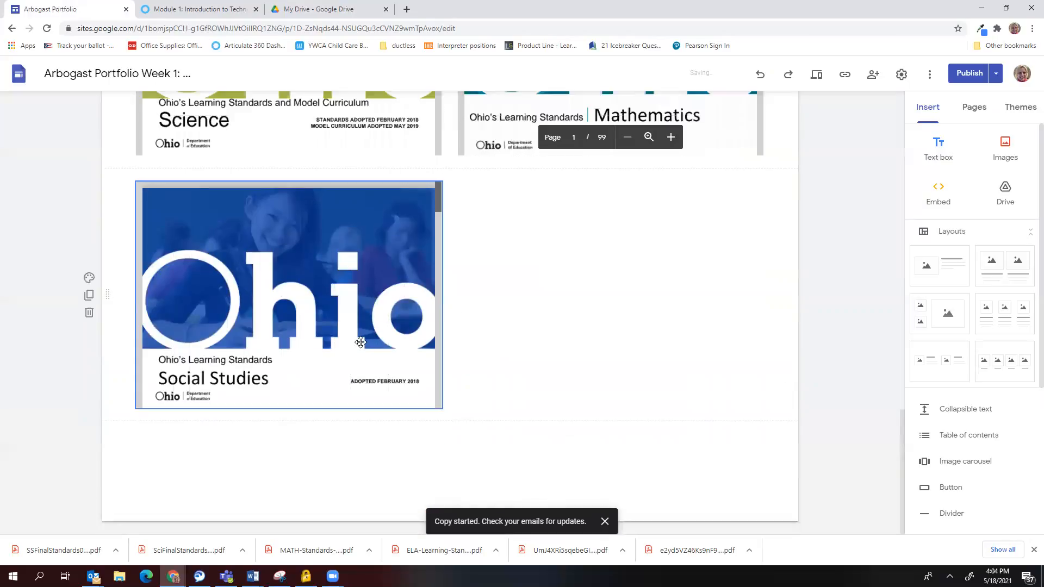
scroll(306, 352, "up", 9)
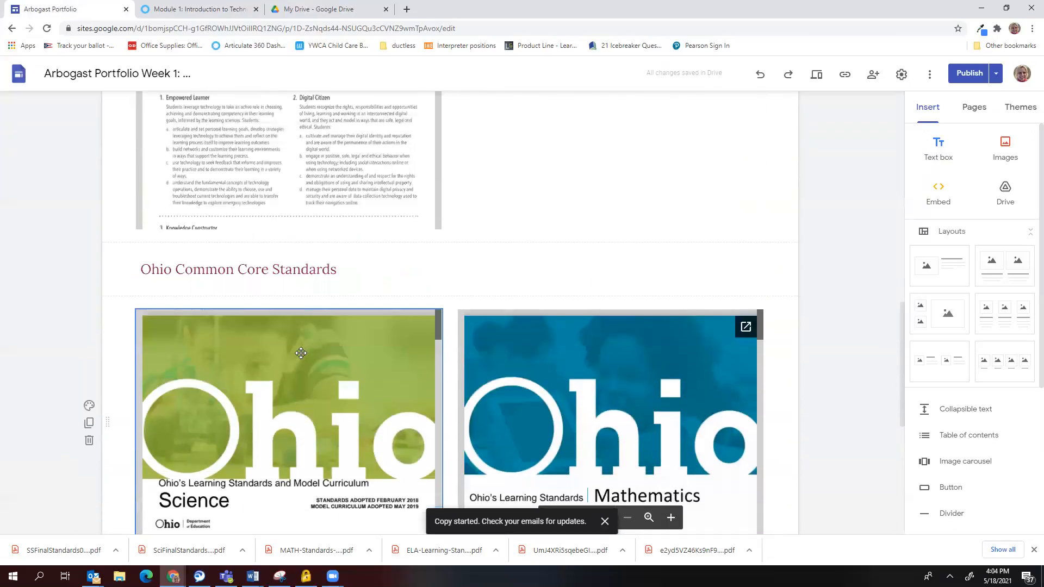
scroll(304, 352, "up", 12)
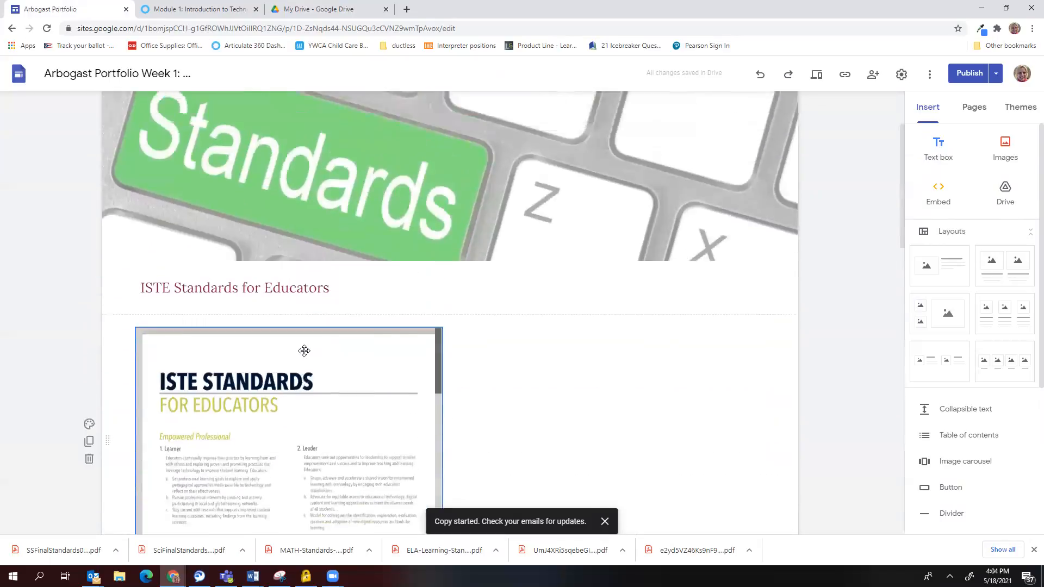
mouse_move(397, 292)
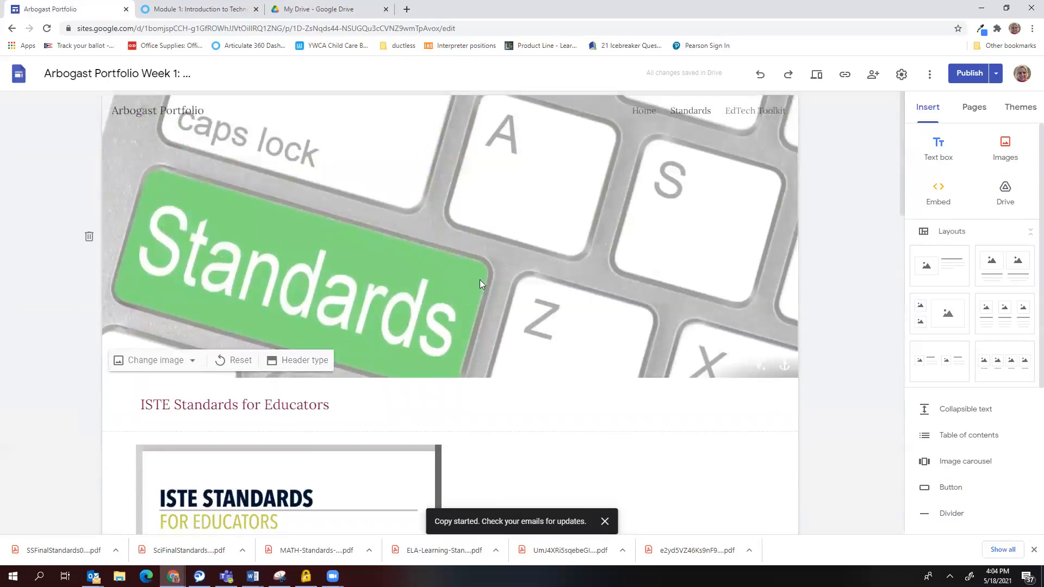
Compare the draft changes with the published site in the publish review, then close it without publishing.
left_click(964, 77)
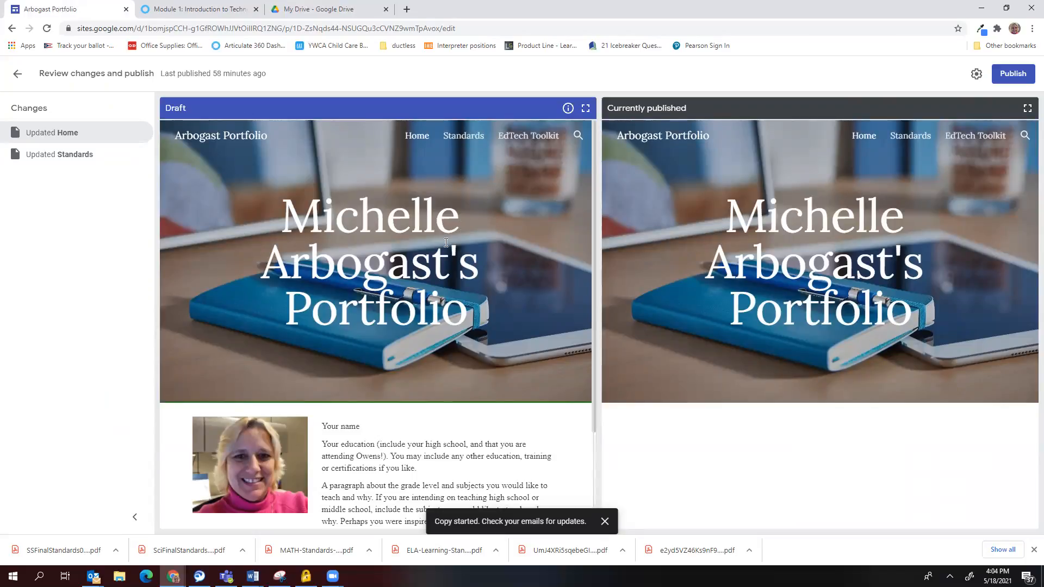
scroll(514, 261, "down", 2)
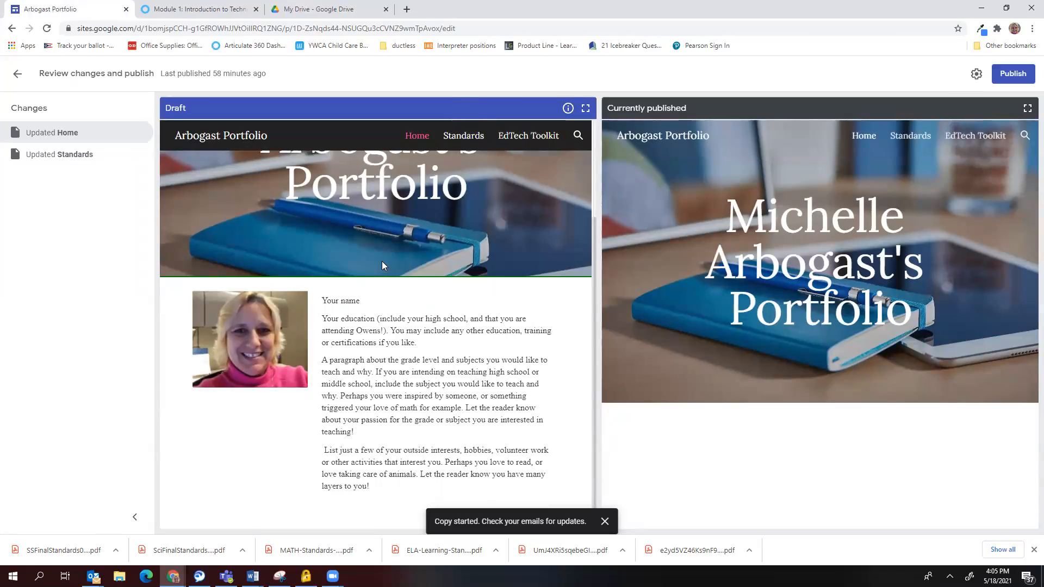
key("Escape")
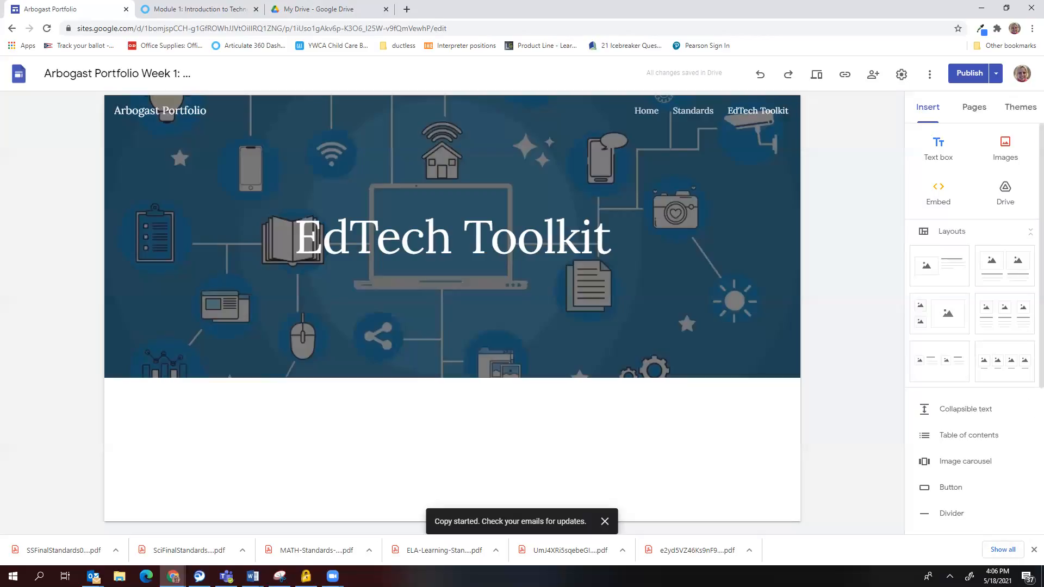
Add a 'Journaling Technology' Heading text box under the EdTech Toolkit banner, plus an empty text box below.
left_click(940, 149)
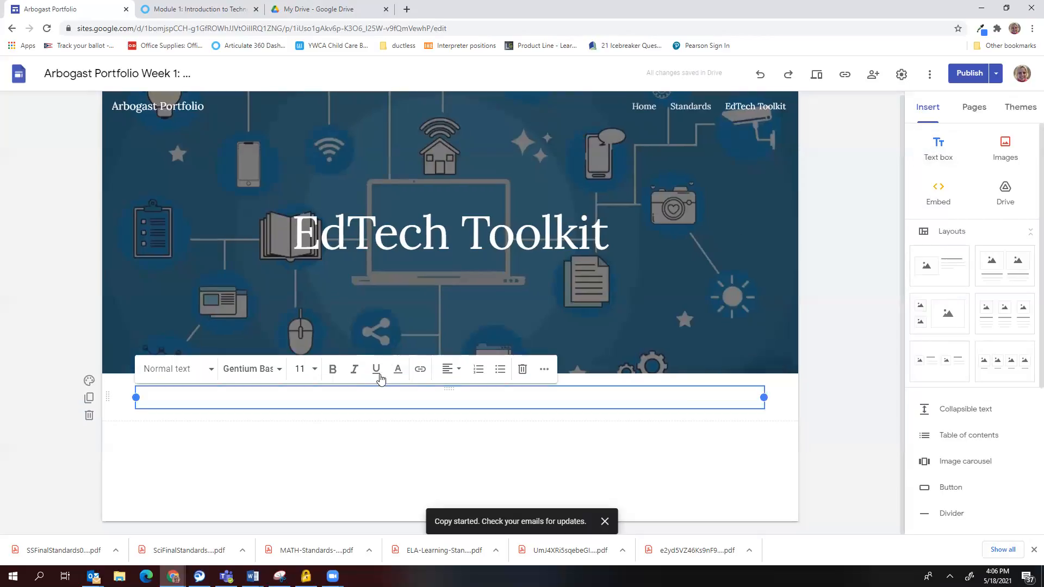
type("Journaling Technology")
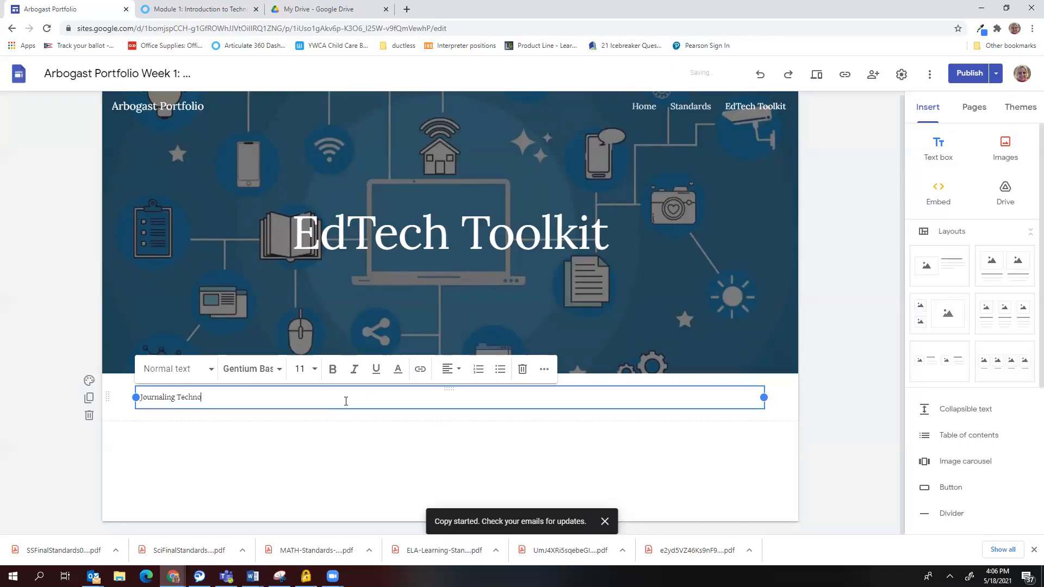
left_click(168, 372)
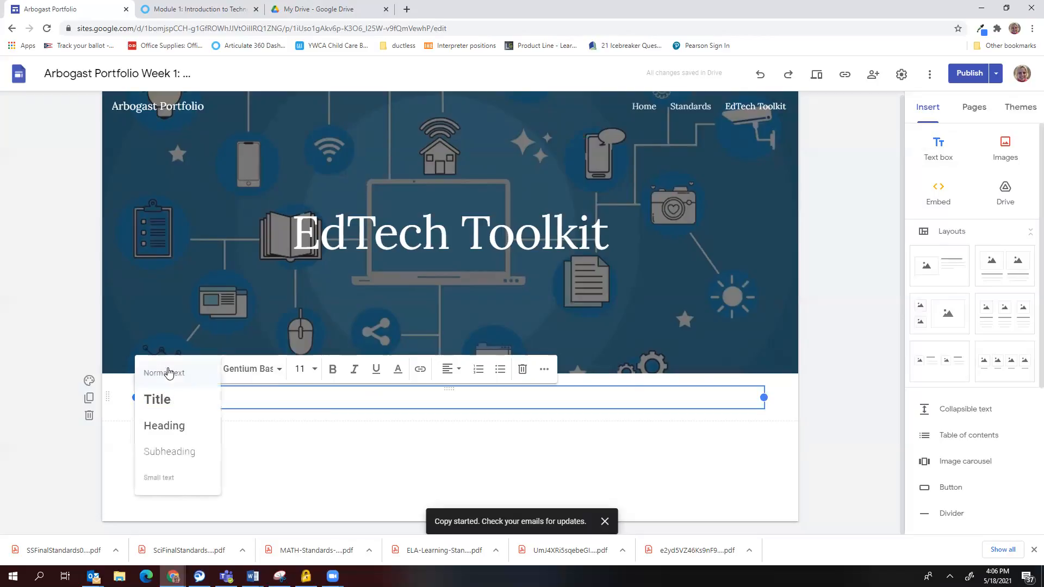
left_click(165, 426)
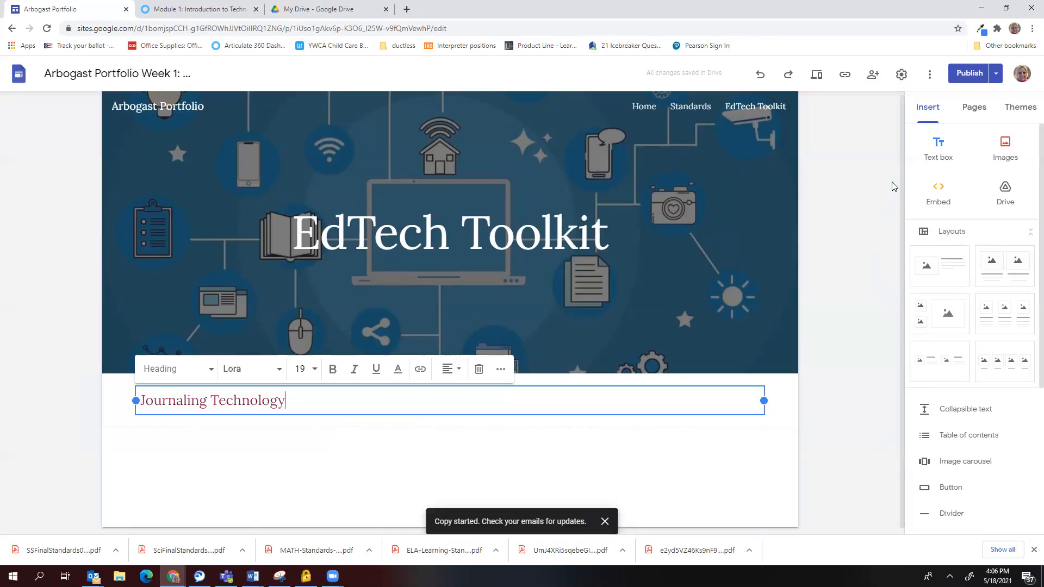
left_click(939, 158)
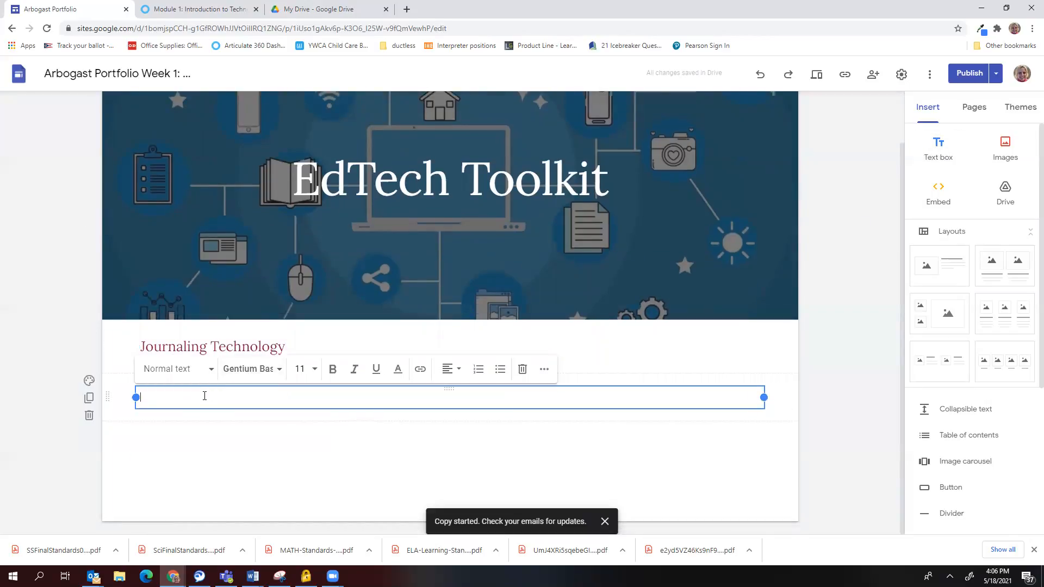
type("Technology Name: blogger.com")
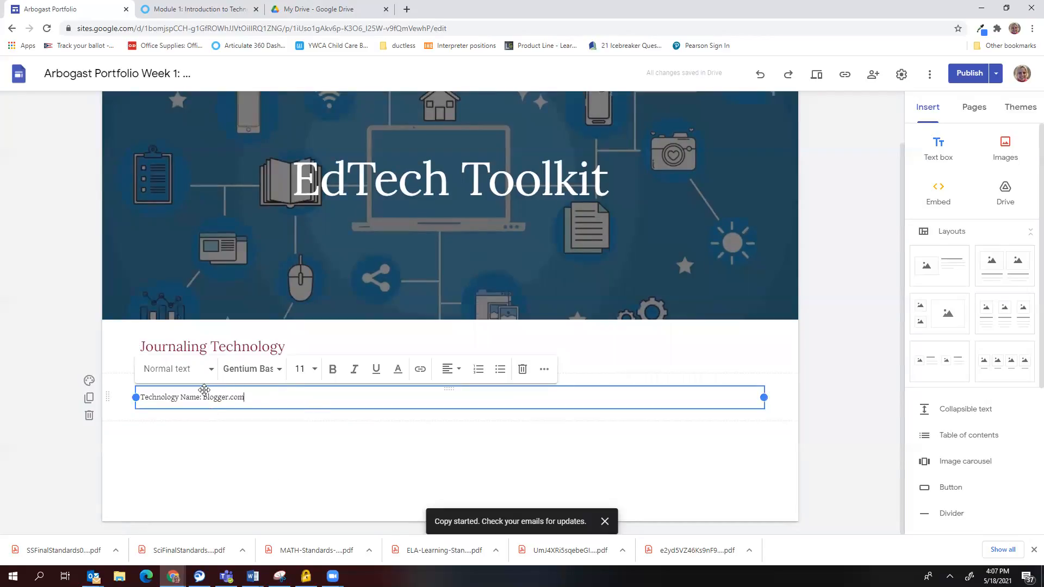
left_click_drag(202, 397, 246, 397)
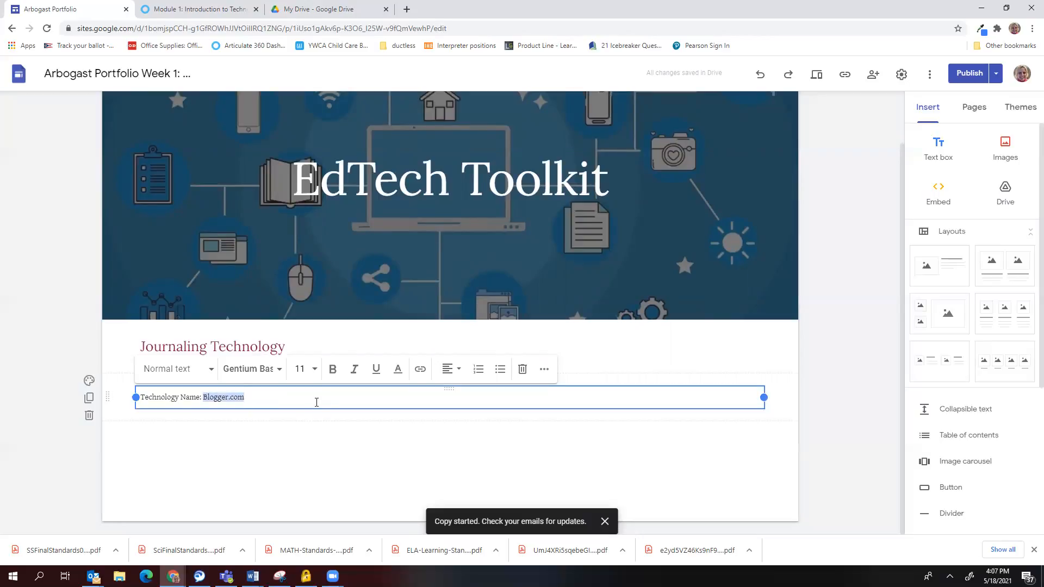
left_click(420, 372)
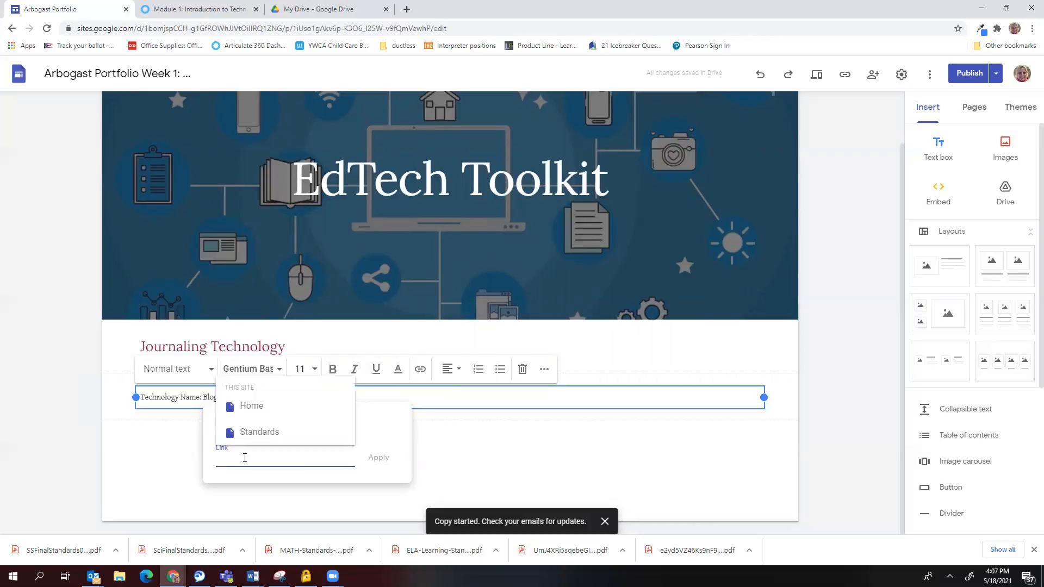
type("http")
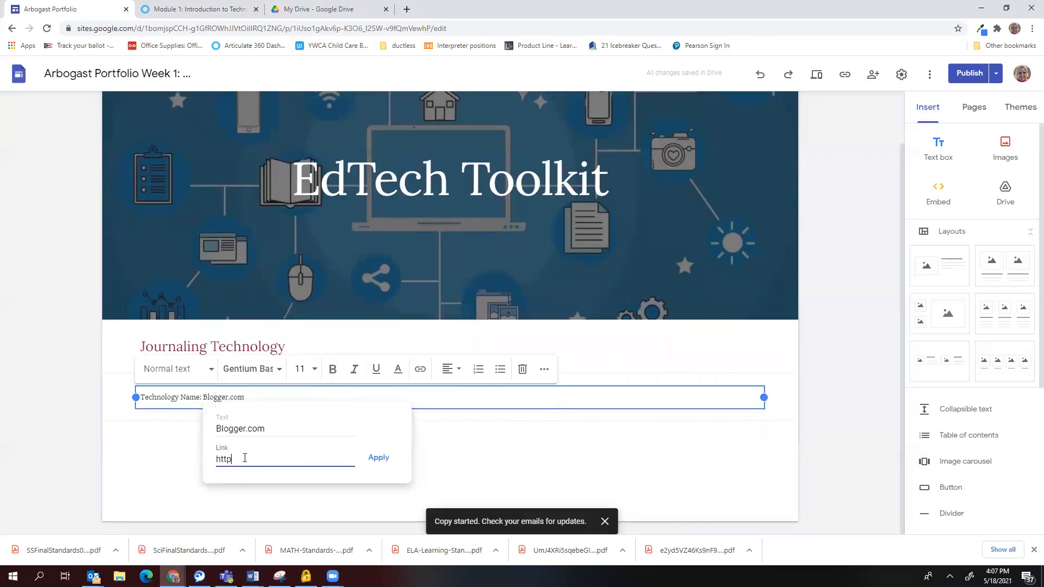
type(":")
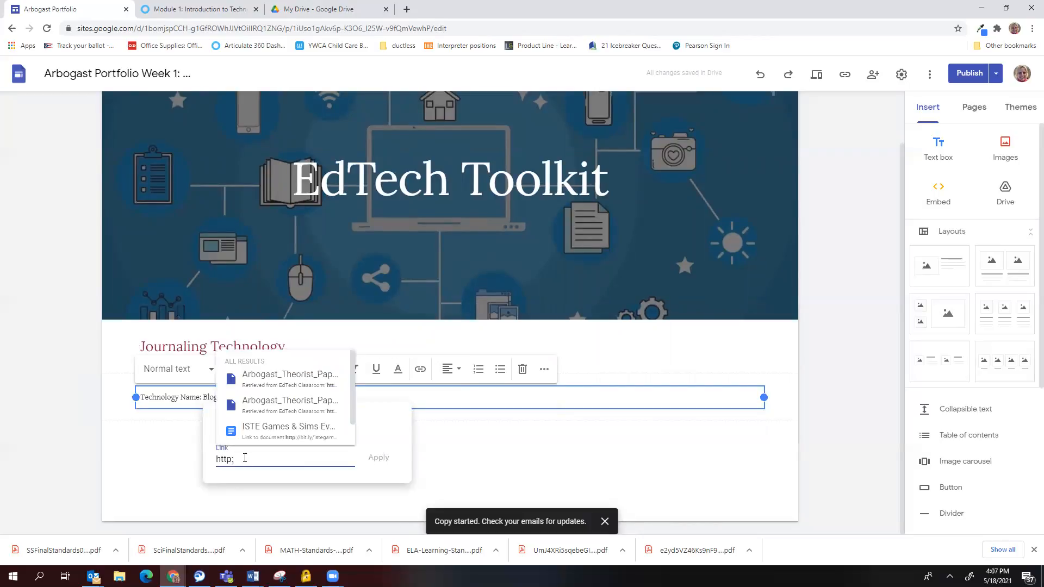
type("//")
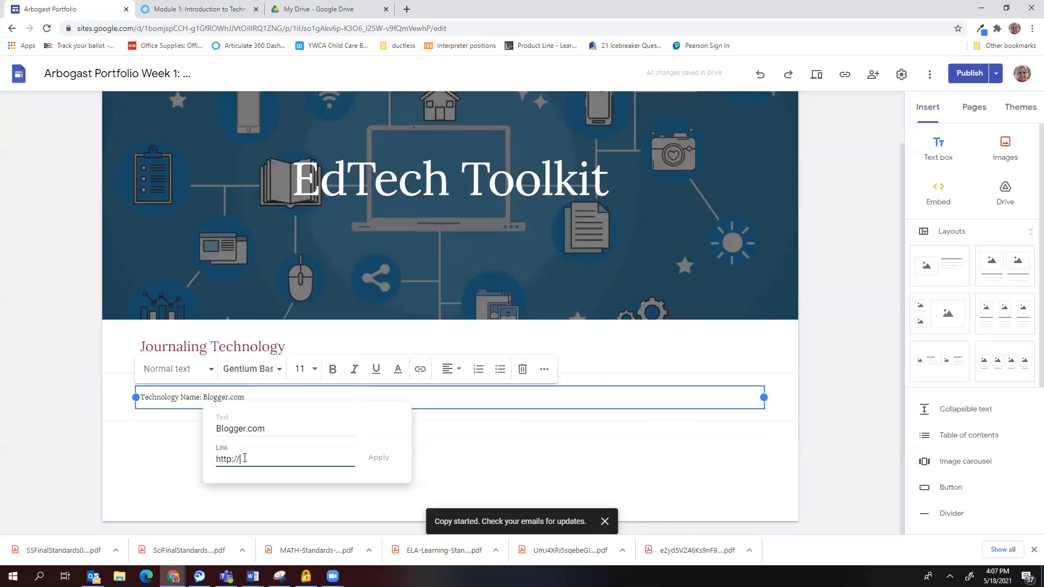
type("Blogger.com")
left_click(373, 459)
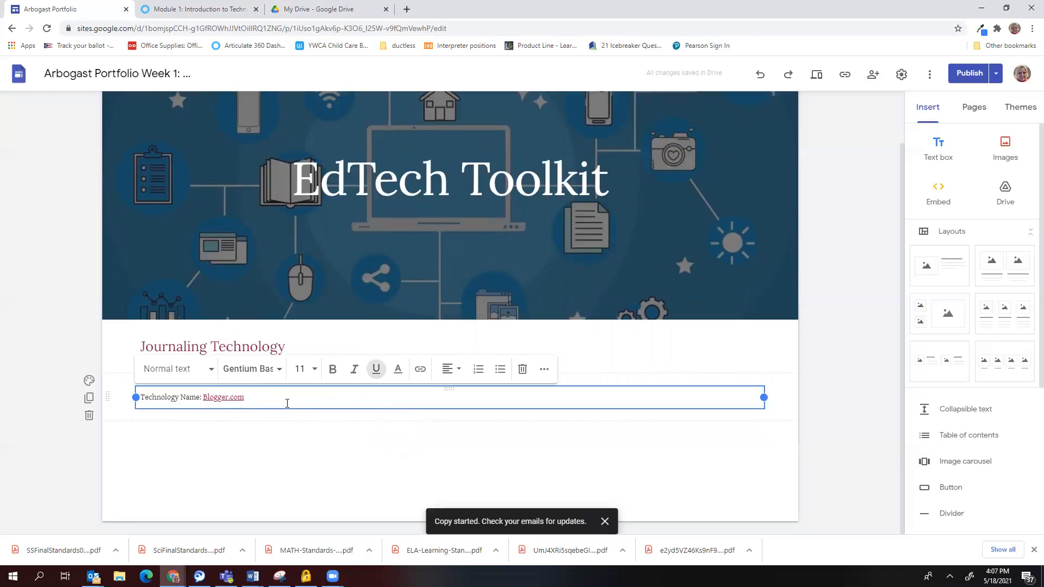
Paste the numbered blog instructions paragraph two lines below the technology name.
key("Return")
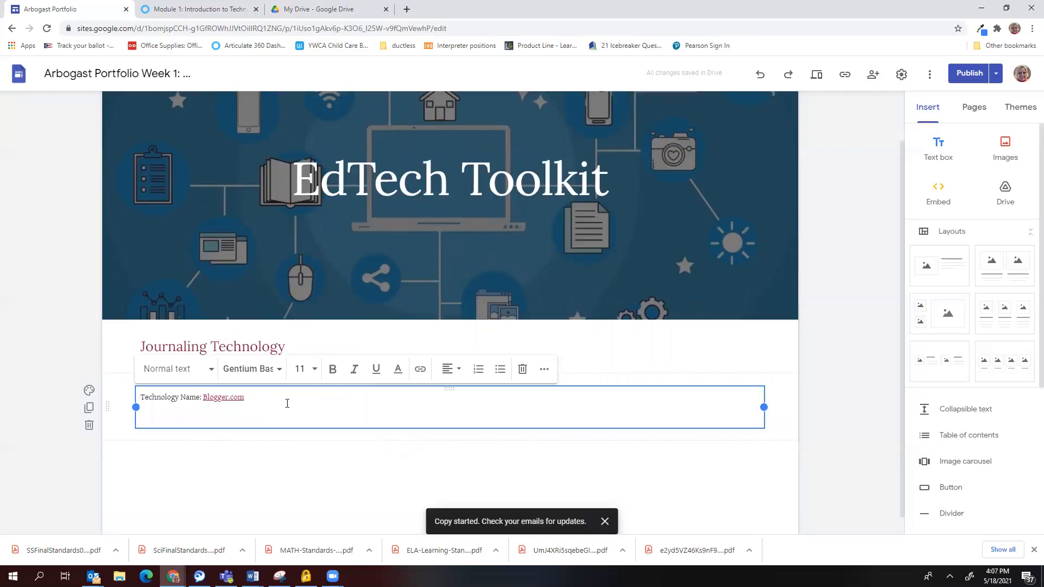
key("Return")
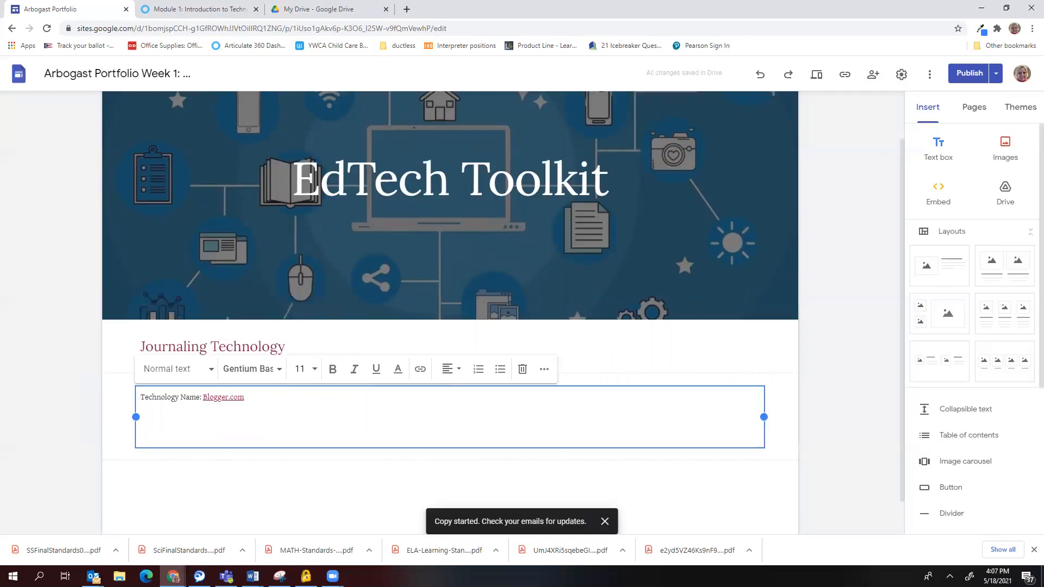
type("In a short paragraph, explain the definition and purpose of blogs and at least 3 benefits to using them in the classroom. You can find some ideas by using the Internet to research the benefits of using blogs. Be sure to site your source using appropriate APA citation guidelines.")
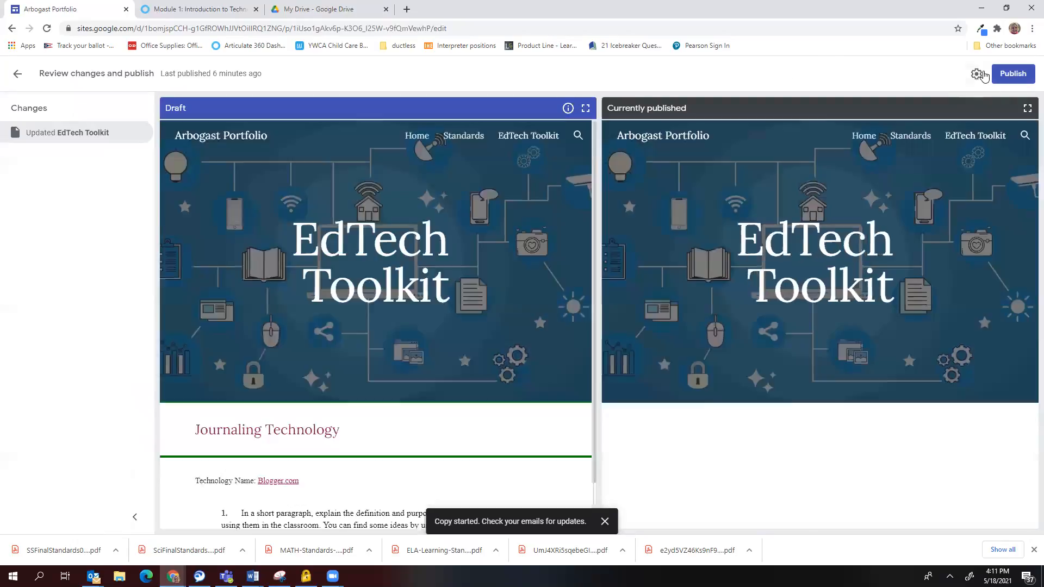
Publish the site changes and copy the published site link.
left_click(1005, 77)
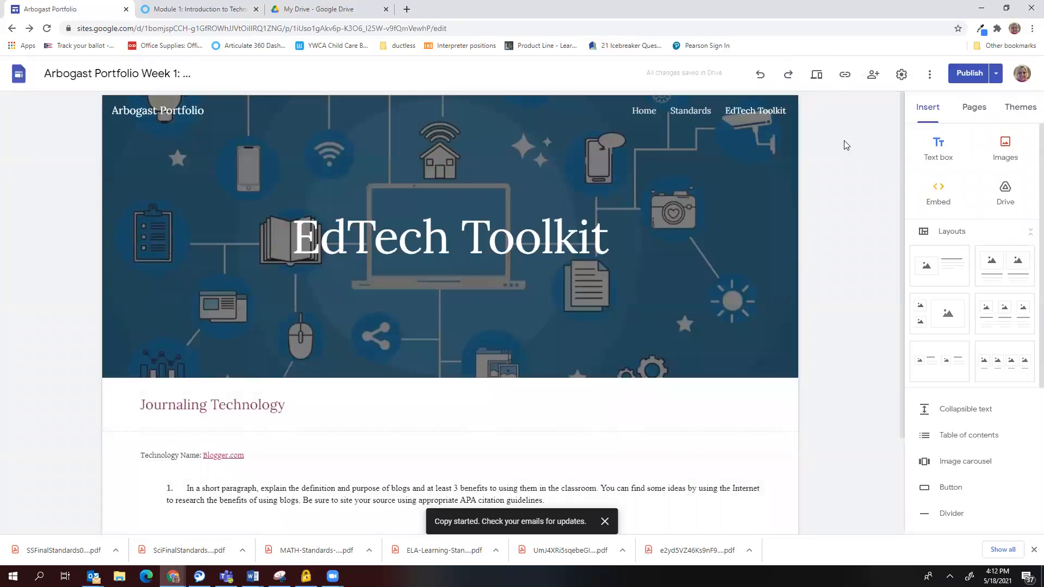
left_click(845, 75)
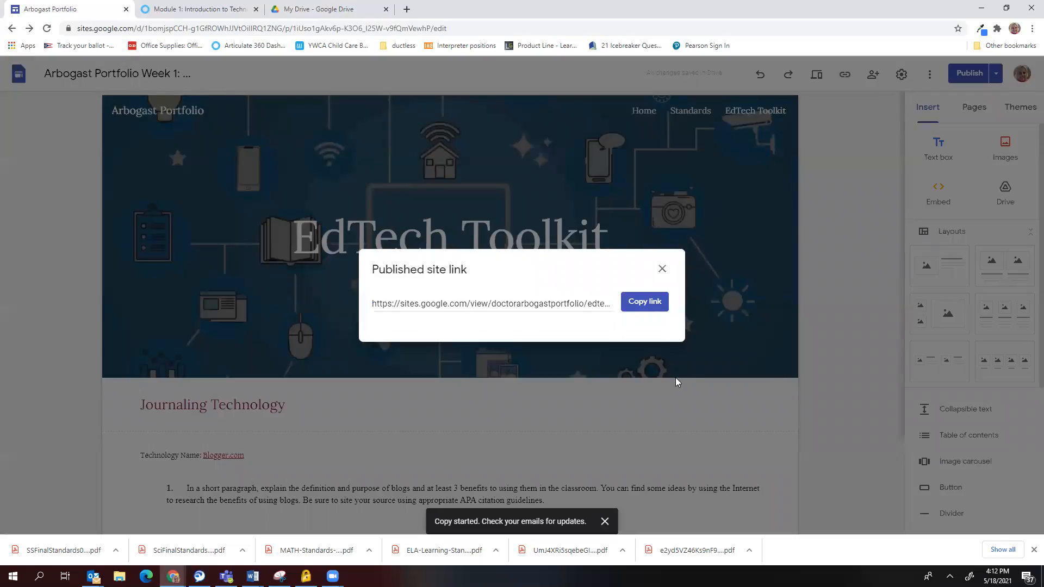
left_click(643, 302)
mouse_move(513, 360)
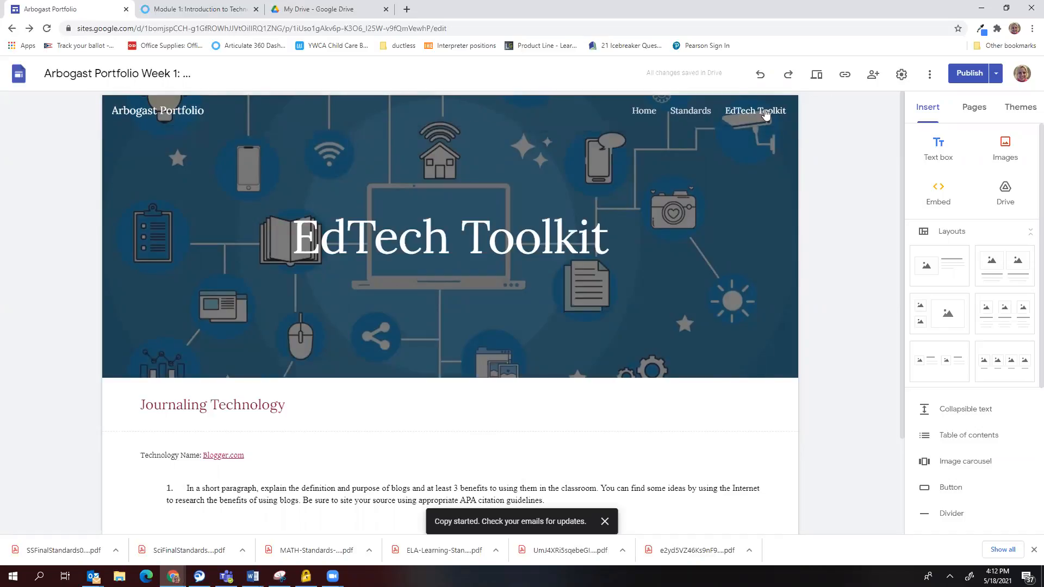
Inspect the Standards page's embedded PDFs, including the ISTE Standards for Educators PDF.
left_click(690, 110)
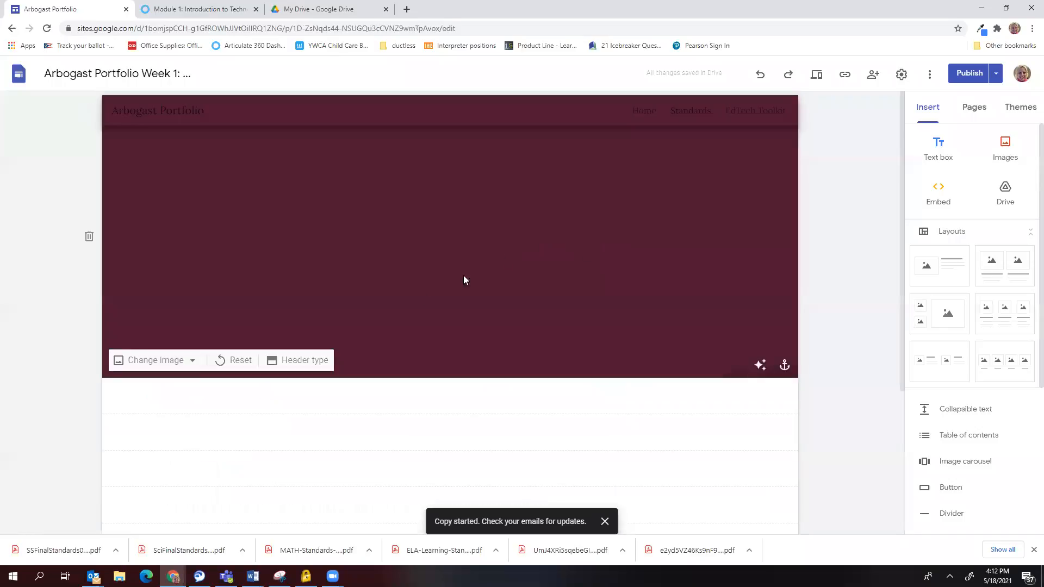
scroll(425, 294, "down", 9)
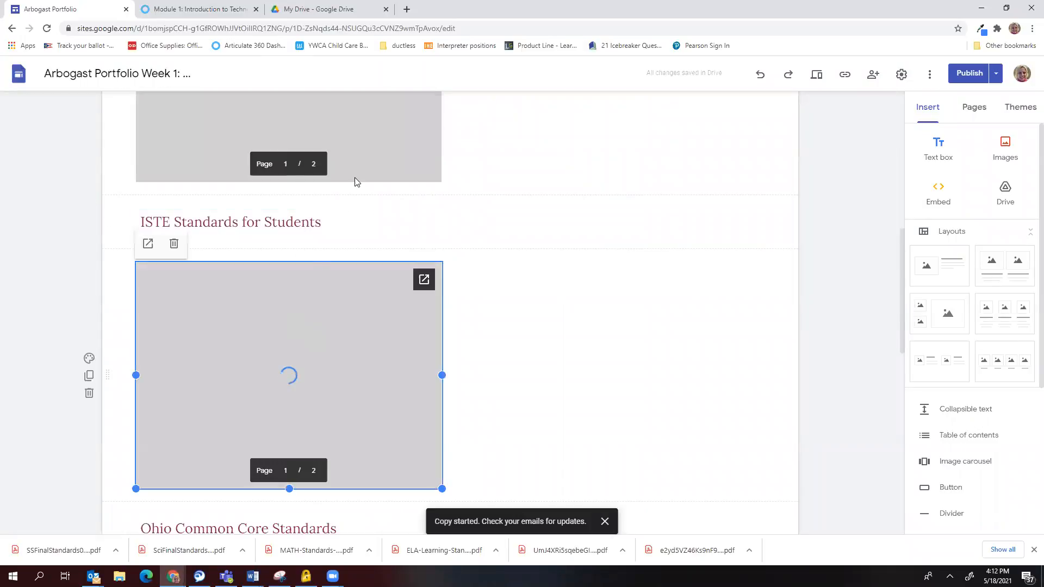
left_click(353, 177)
scroll(541, 300, "up", 5)
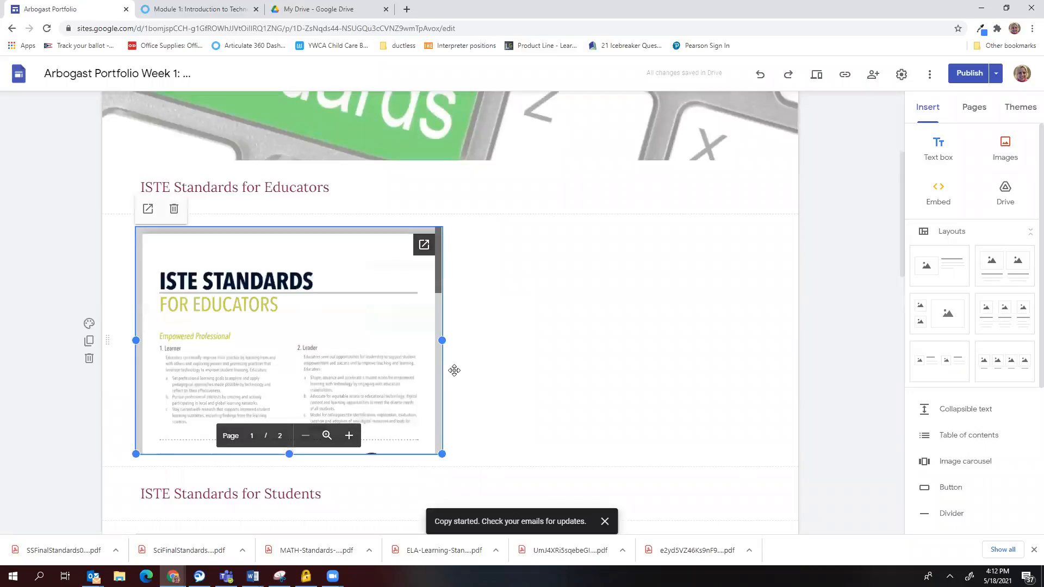
scroll(523, 370, "down", 5)
scroll(519, 361, "up", 10)
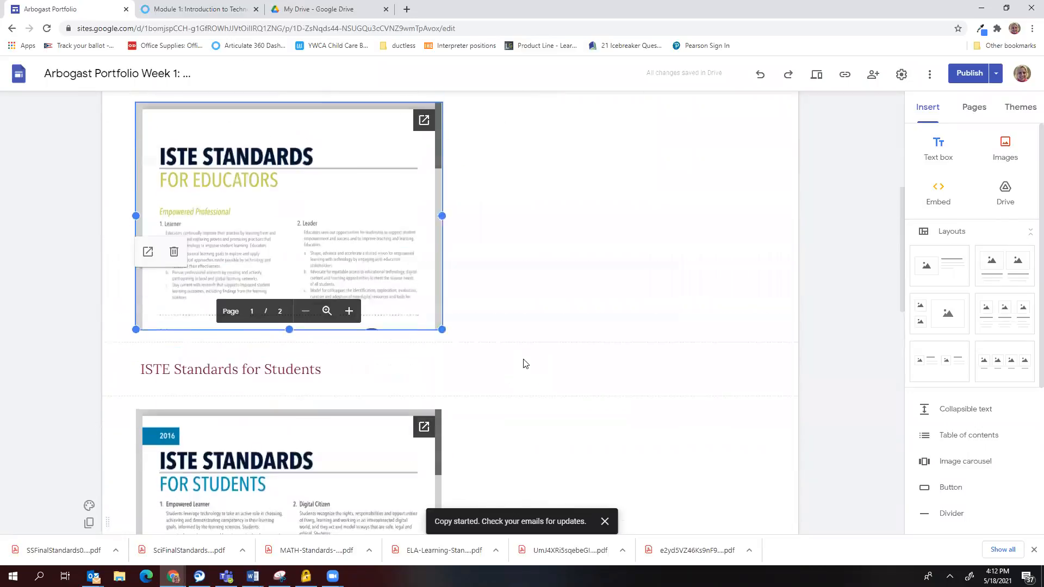
Load the published site in a new Chrome tab from the copied link.
left_click(406, 10)
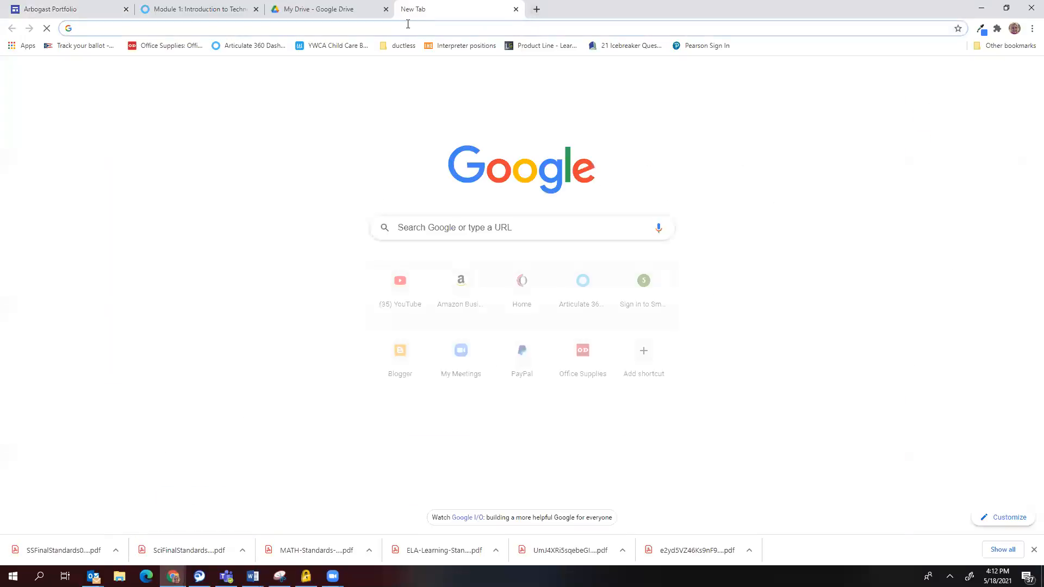
left_click(411, 27)
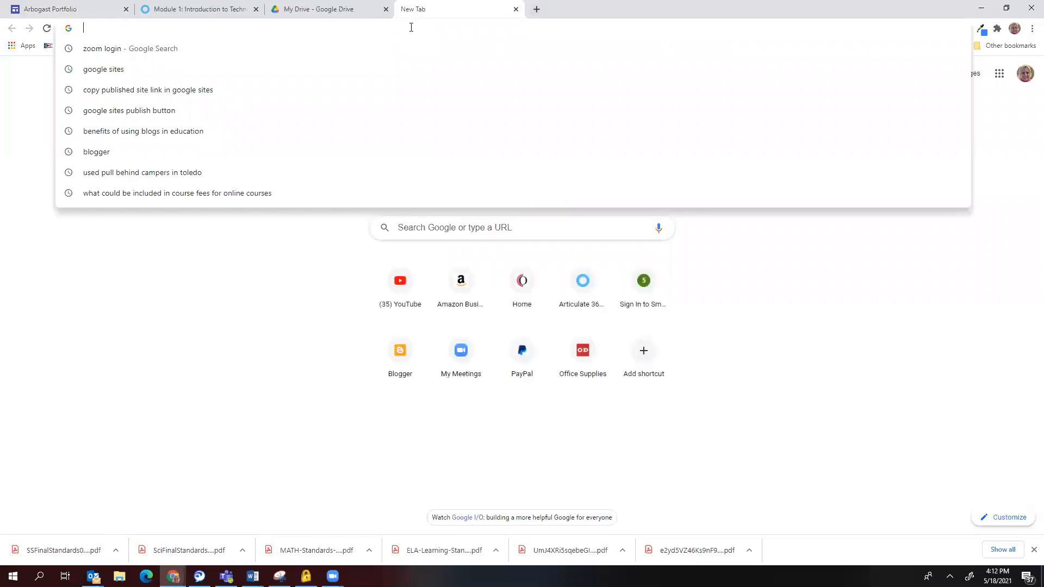
type("https://sites.google.com/view/doctorarbogastportfolio/edtech-toolkit")
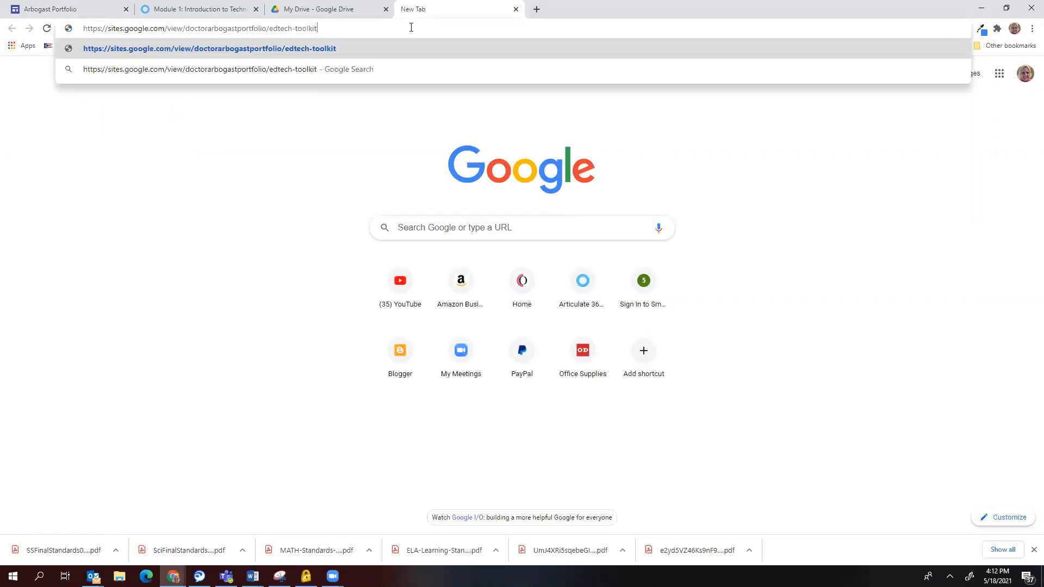
key("Return")
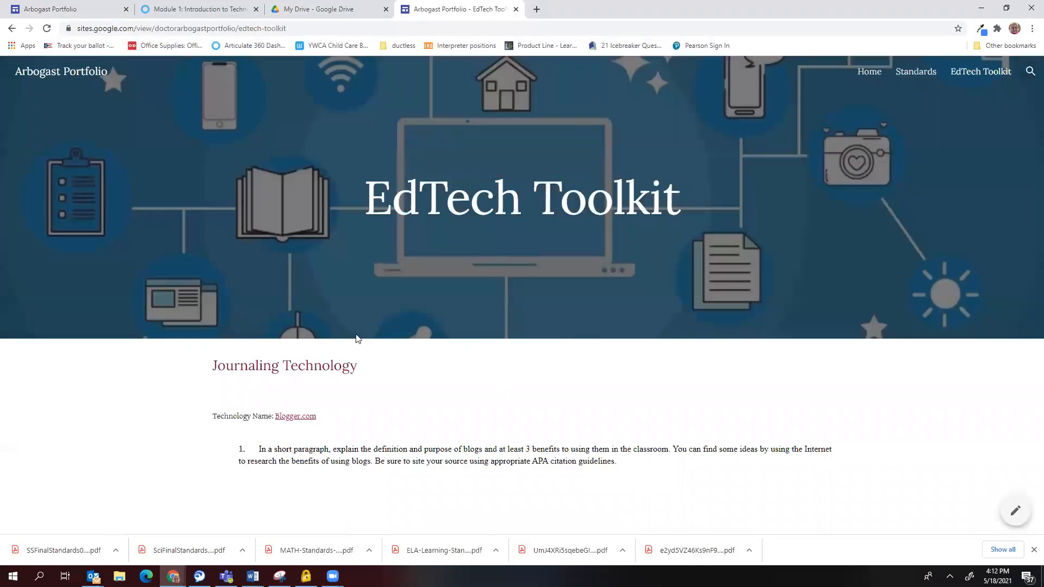
Open the ISTE Standards for Educators PDF in its own tab from the published Standards page.
left_click(903, 79)
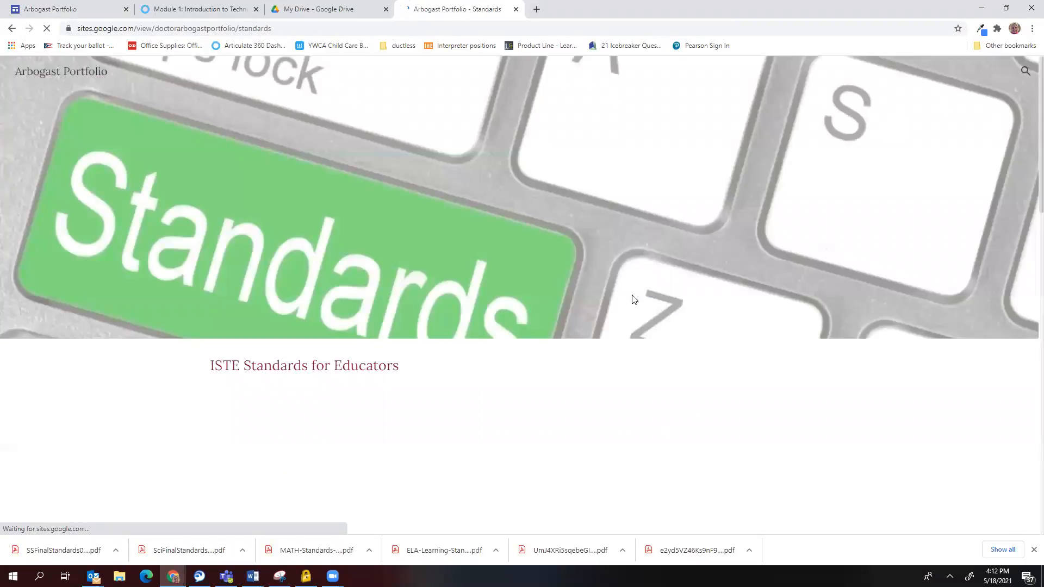
scroll(510, 338, "down", 7)
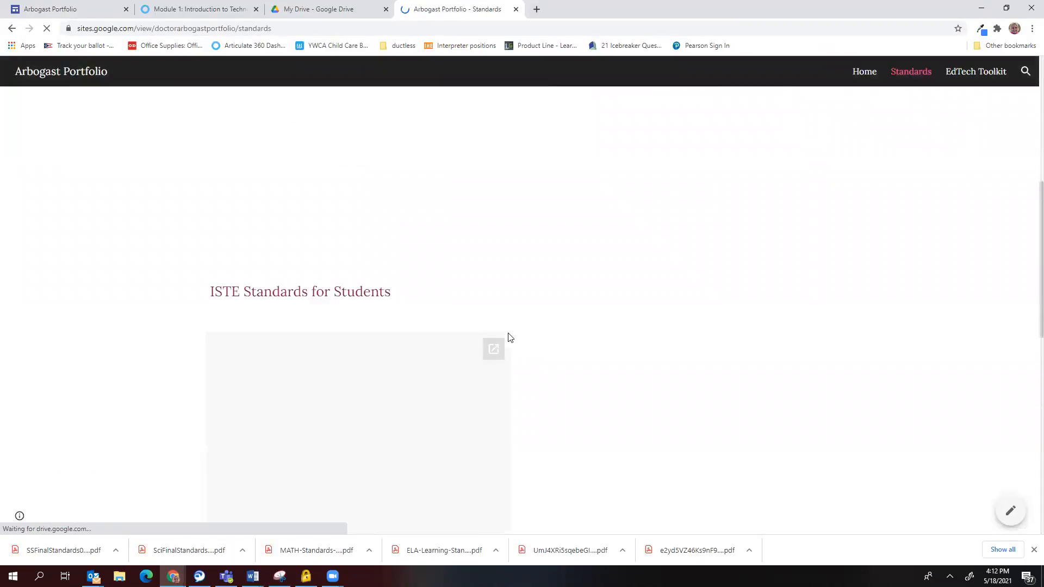
scroll(512, 340, "up", 3)
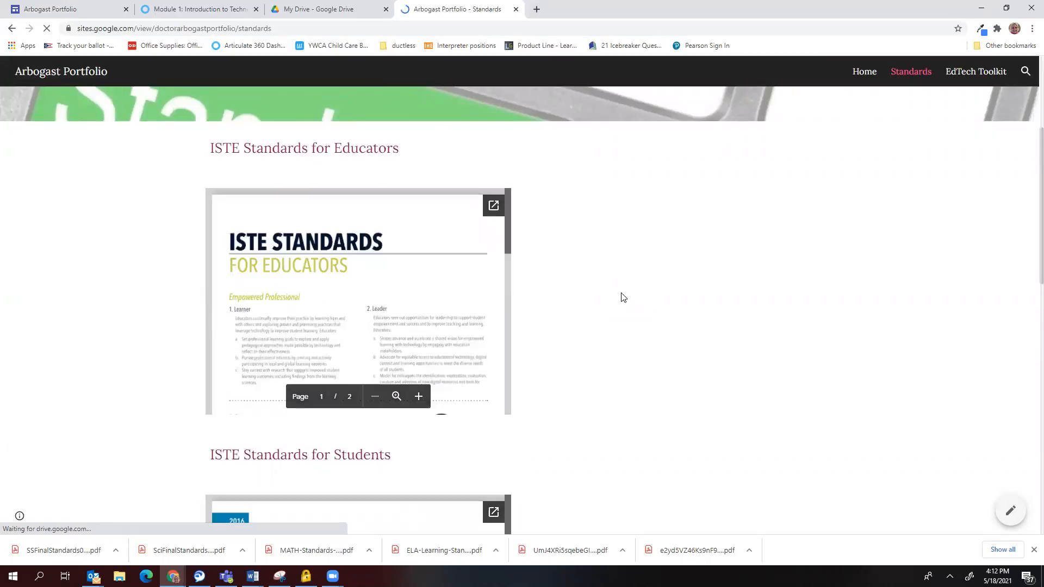
left_click(493, 208)
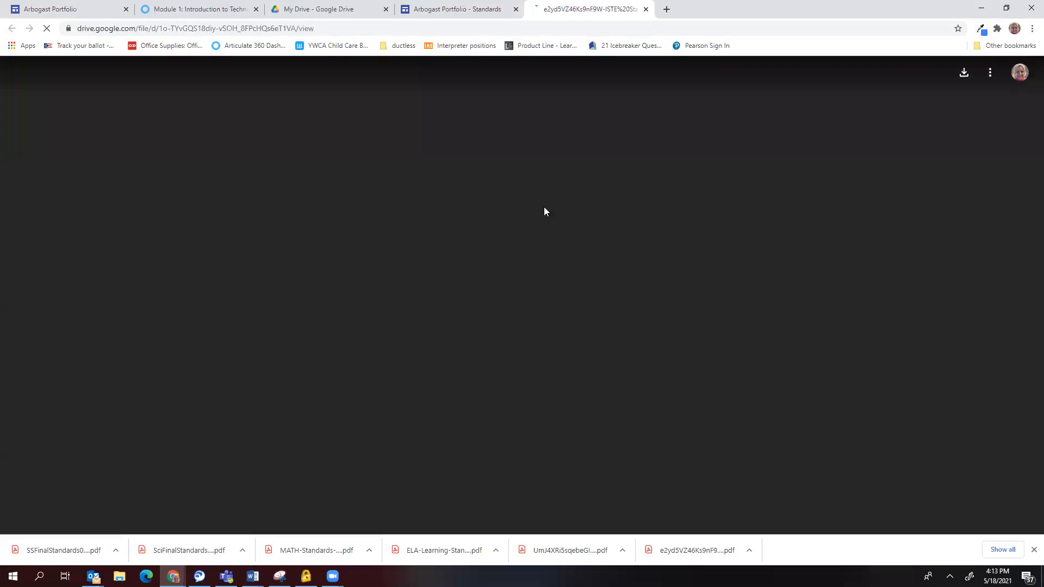